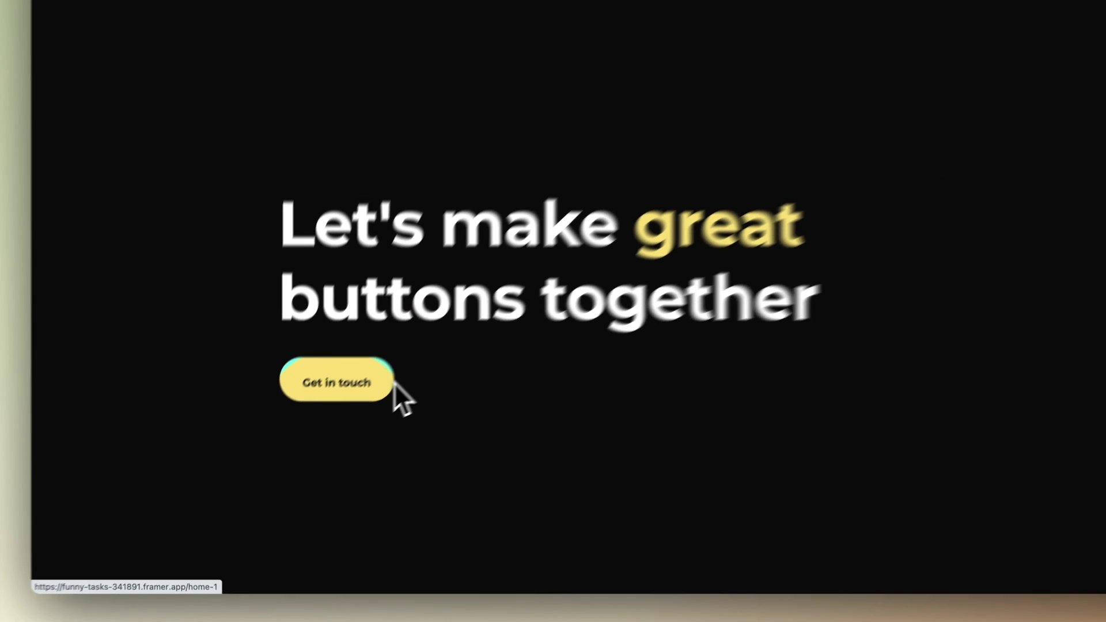
Browse the My Framer Site example tabs, then show the poppr.be reference page
{"action": "left_click", "coordinate": [295, 57]}
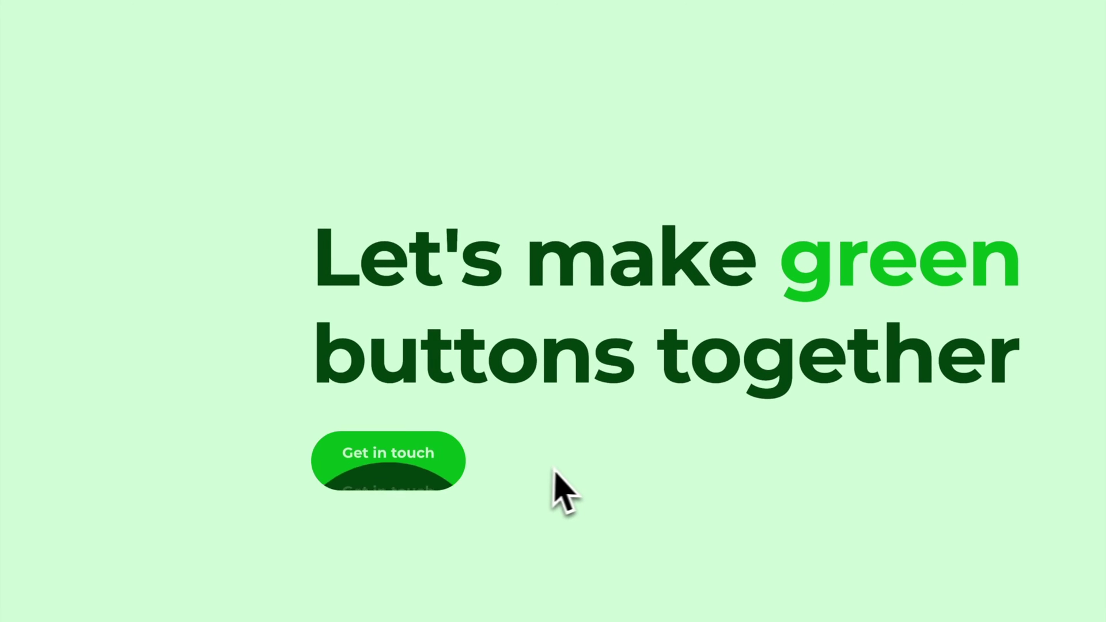
{"action": "left_click", "coordinate": [384, 26]}
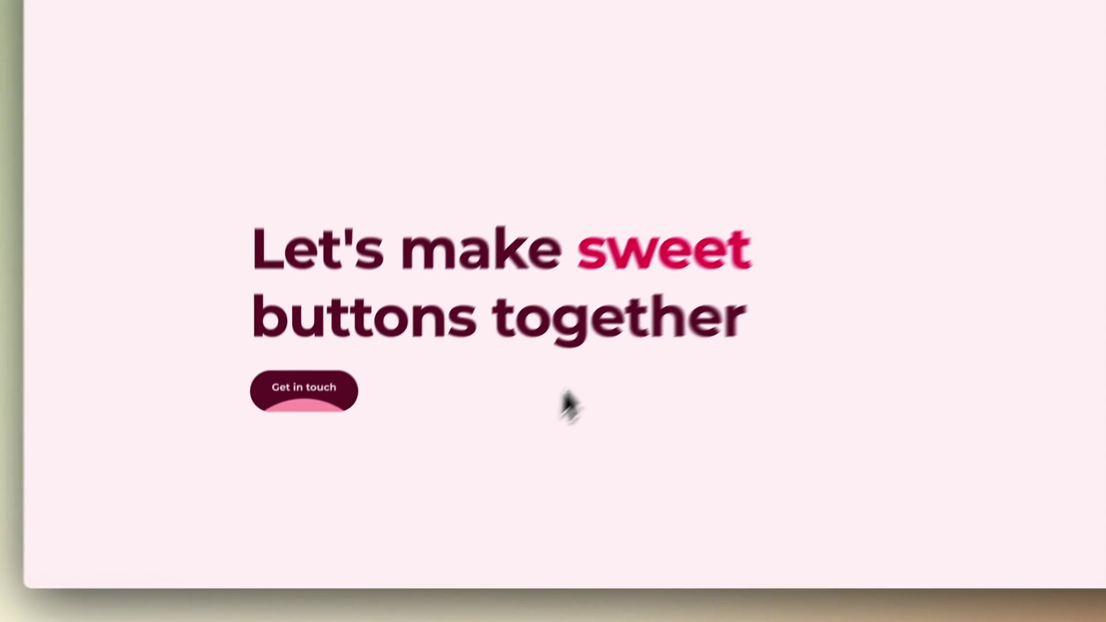
{"action": "left_click", "coordinate": [624, 55]}
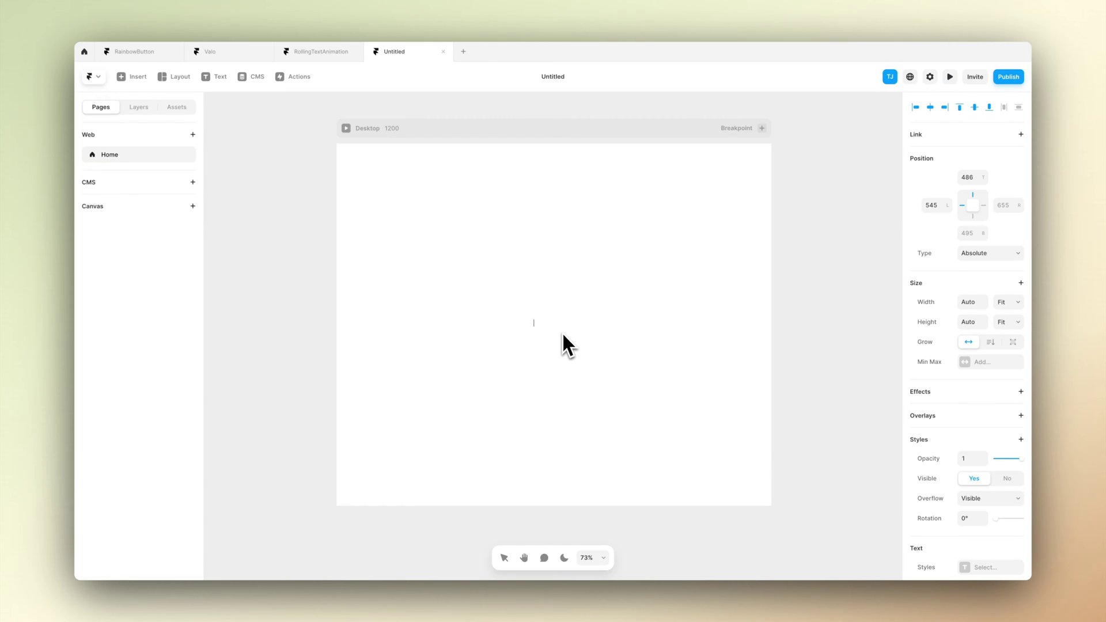
Finish the 'Get in touch' text and set it in Montserrat Bold
{"action": "type", "text": "ch"}
{"action": "key", "text": "Escape"}
{"action": "scroll", "coordinate": [979, 481], "scroll_direction": "down", "scroll_amount": 3}
{"action": "scroll", "coordinate": [985, 481], "scroll_direction": "down", "scroll_amount": 1}
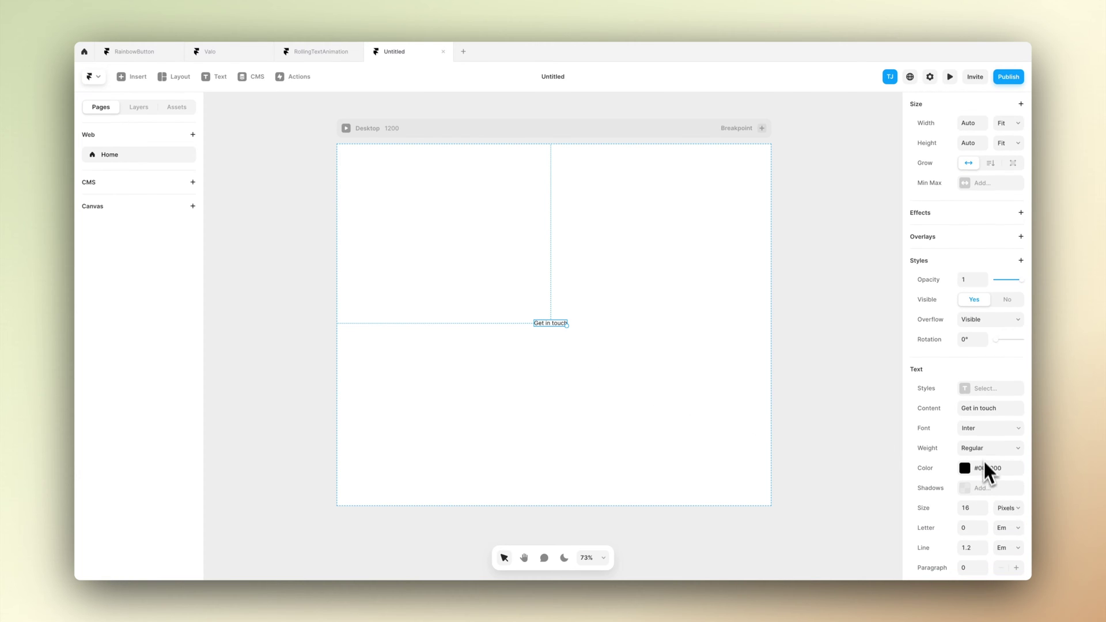
{"action": "left_click", "coordinate": [986, 430]}
{"action": "type", "text": "montser"}
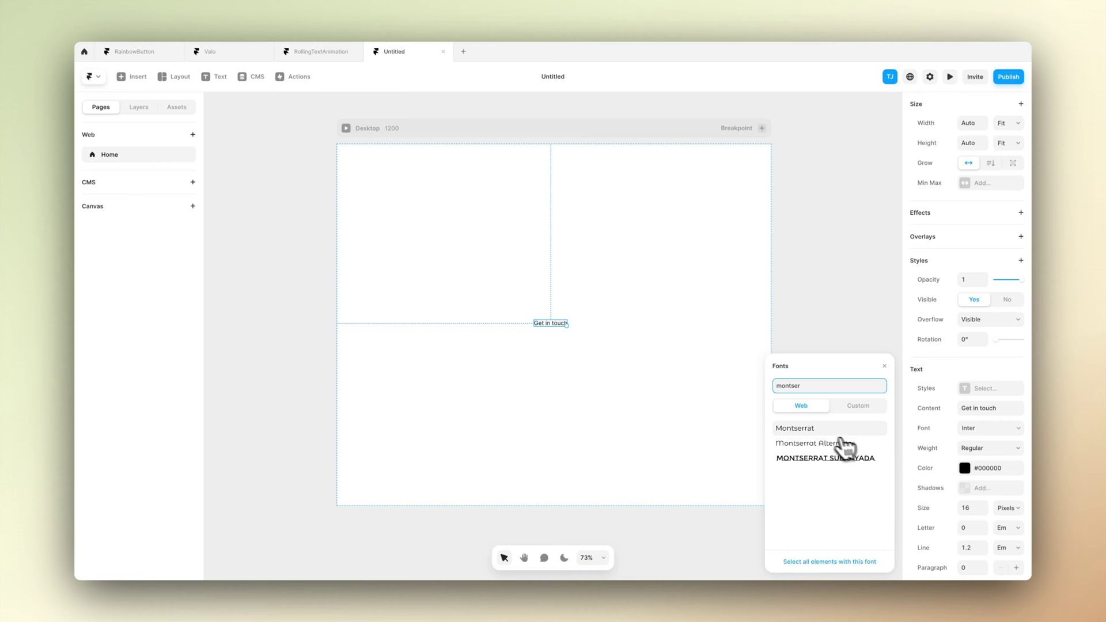
{"action": "left_click", "coordinate": [841, 431]}
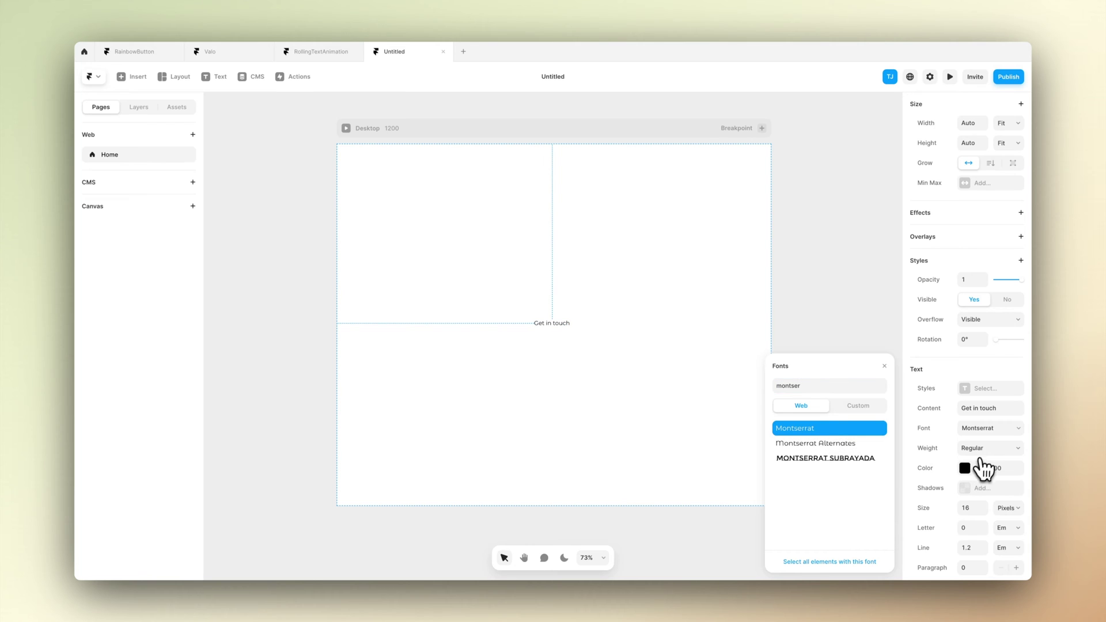
{"action": "left_click", "coordinate": [982, 452]}
{"action": "left_click", "coordinate": [979, 511]}
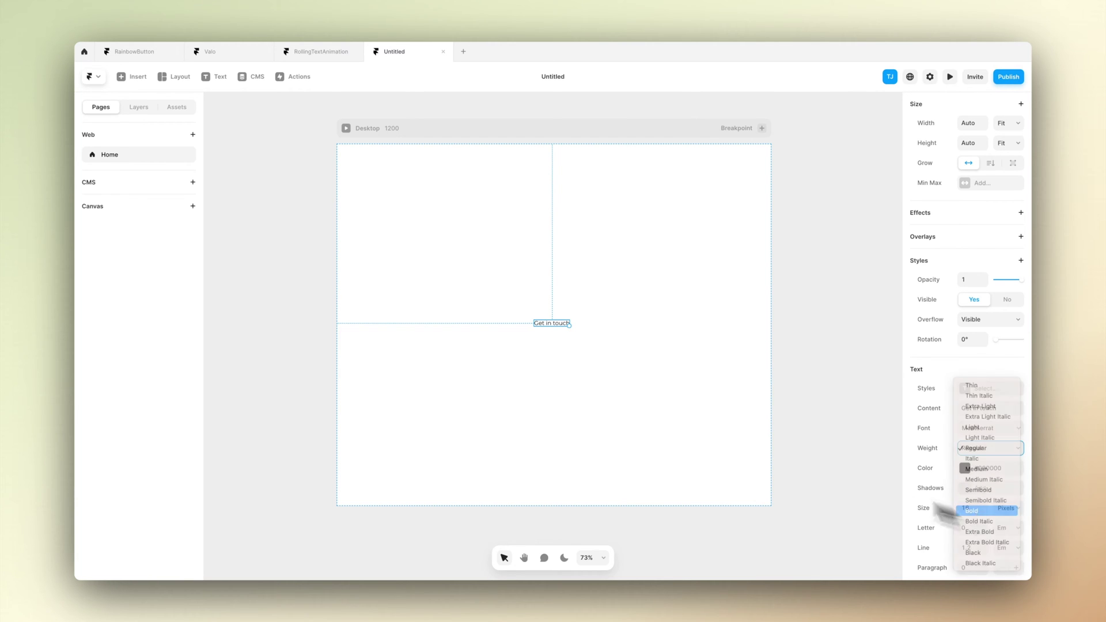
Draw a new frame around the 'Get in touch' text
{"action": "left_click", "coordinate": [547, 353]}
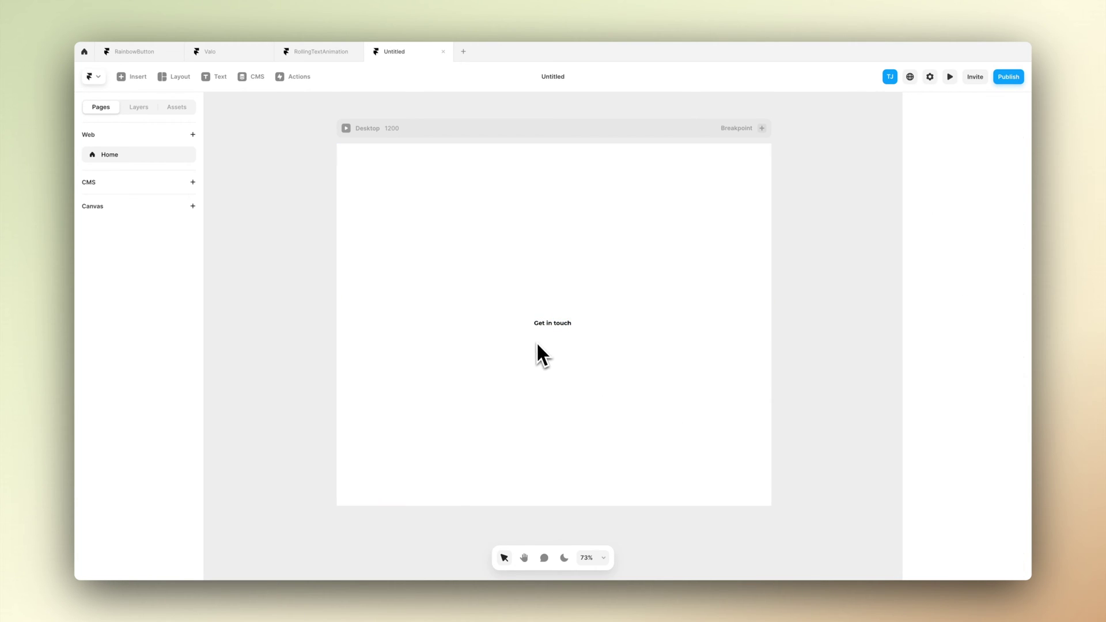
{"action": "key", "text": "f"}
{"action": "left_click_drag", "start_coordinate": [519, 309], "coordinate": [551, 321]}
Nest the 'Get in touch' text inside the new frame and centre it
{"action": "scroll", "coordinate": [551, 319], "scroll_direction": "up", "scroll_amount": 5}
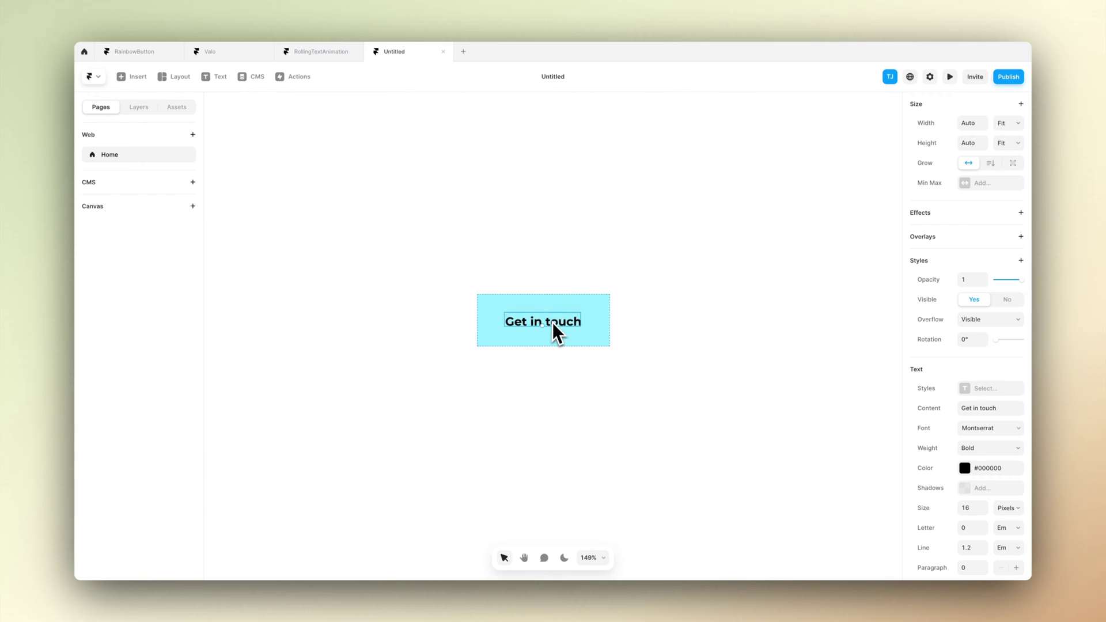
{"action": "left_click_drag", "start_coordinate": [556, 308], "coordinate": [558, 309]}
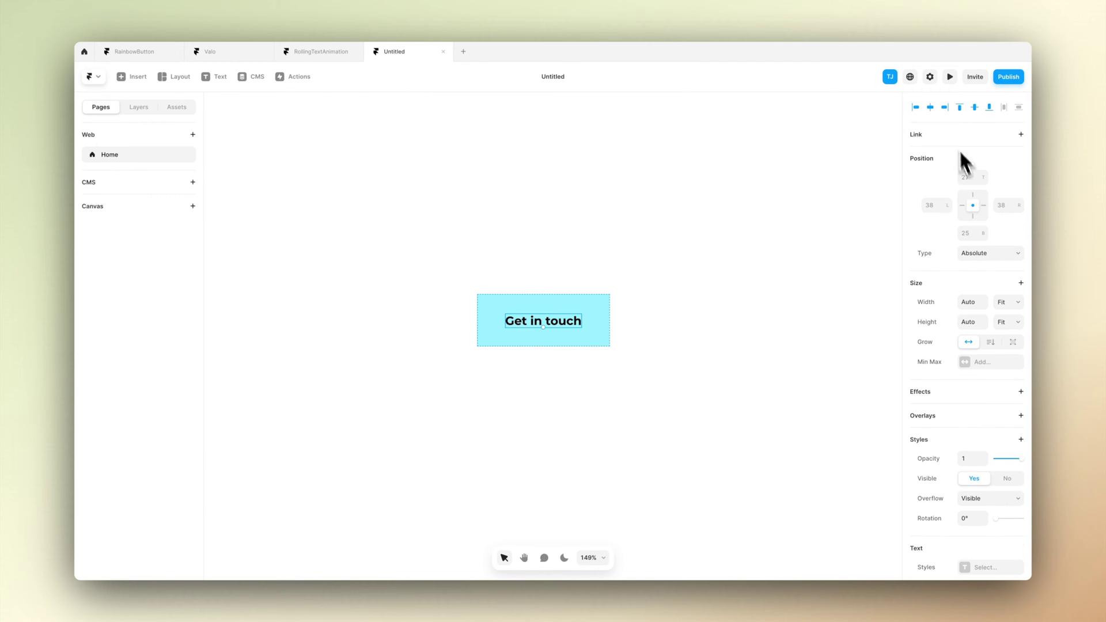
{"action": "left_click", "coordinate": [973, 108]}
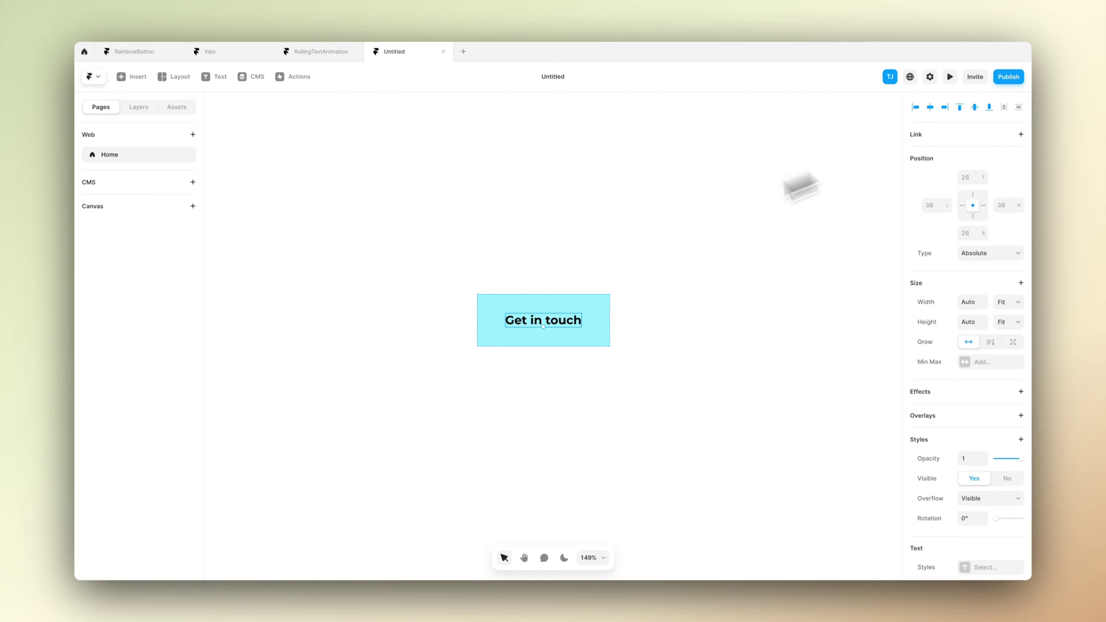
Resize the cyan frame around the text to 182×66
{"action": "left_click", "coordinate": [551, 299]}
{"action": "scroll", "coordinate": [549, 299], "scroll_direction": "up", "scroll_amount": 5}
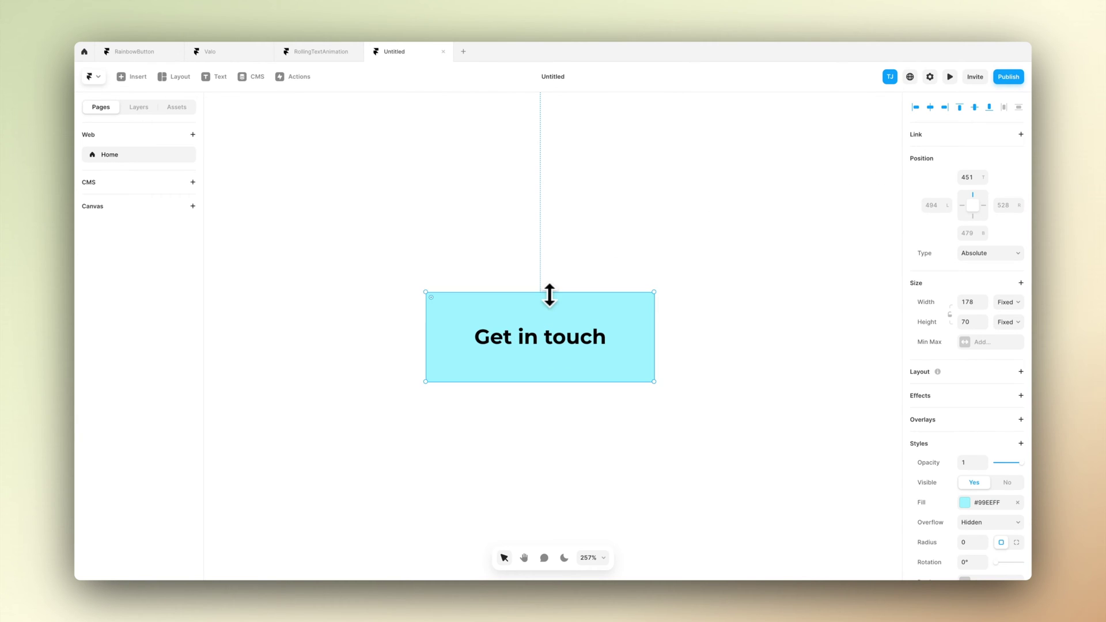
{"action": "left_click_drag", "start_coordinate": [550, 293], "coordinate": [551, 299]}
{"action": "left_click", "coordinate": [551, 334]}
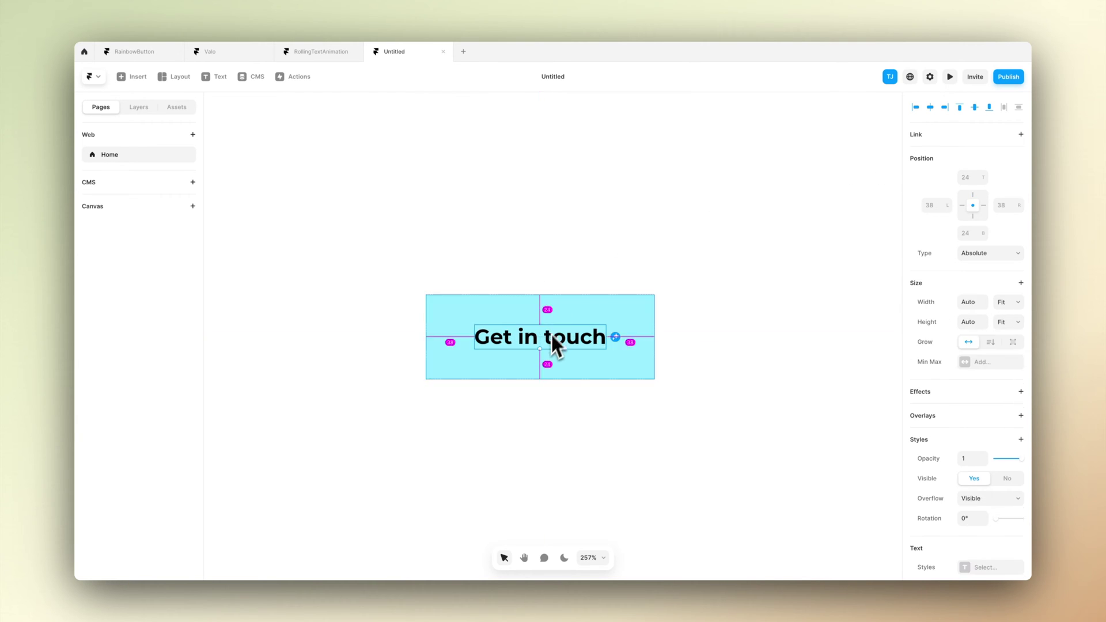
{"action": "left_click", "coordinate": [565, 307]}
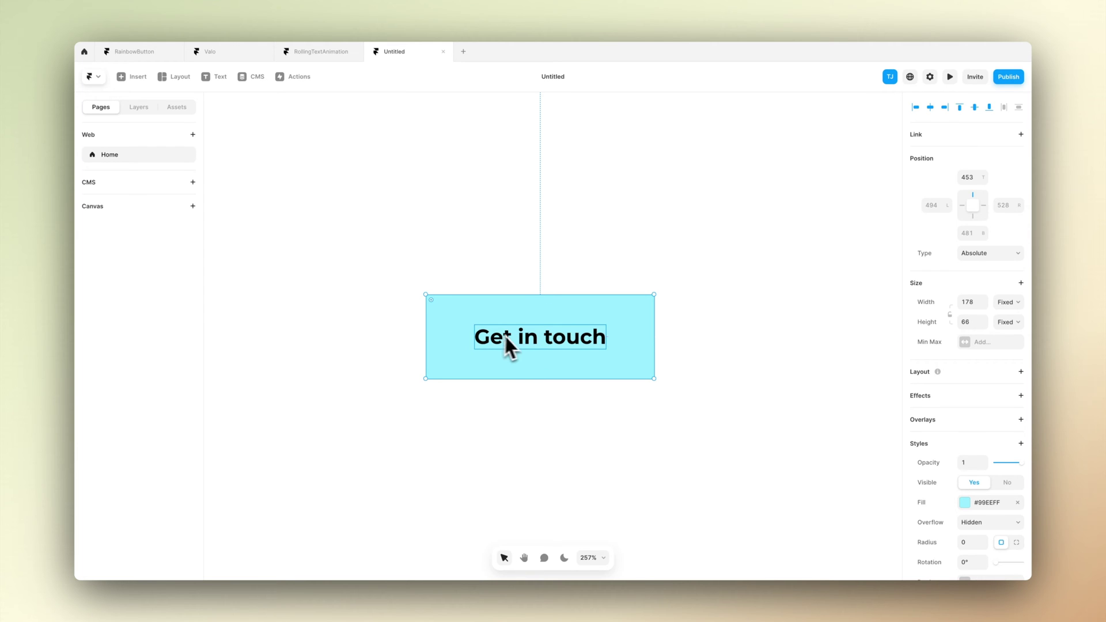
{"action": "left_click", "coordinate": [517, 338]}
{"action": "left_click", "coordinate": [469, 347]}
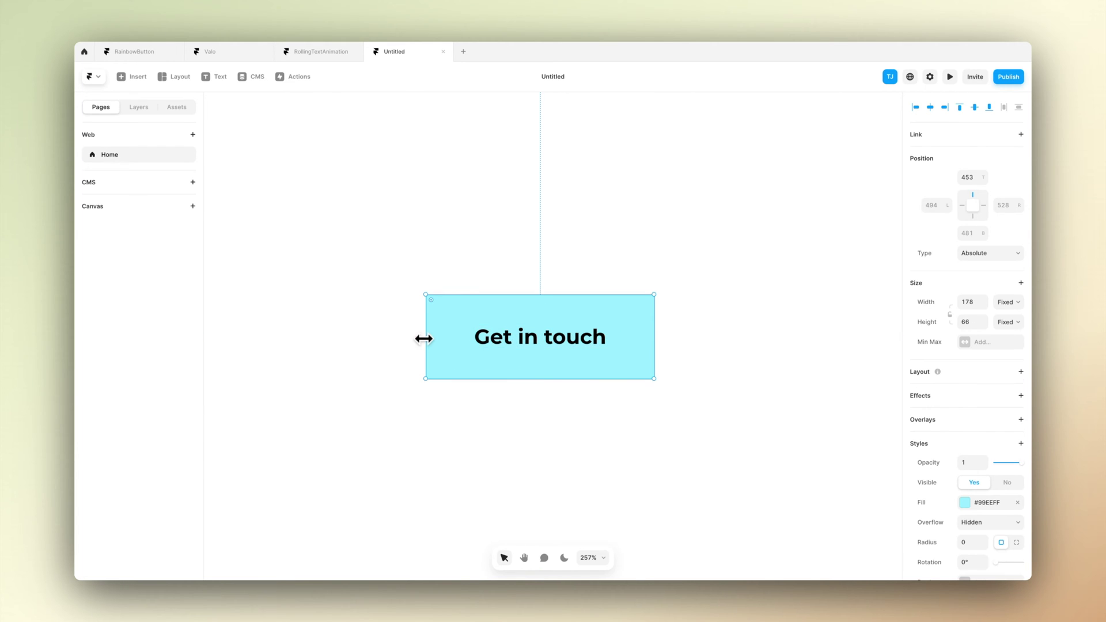
{"action": "left_click_drag", "start_coordinate": [425, 338], "coordinate": [422, 339]}
{"action": "left_click", "coordinate": [506, 345]}
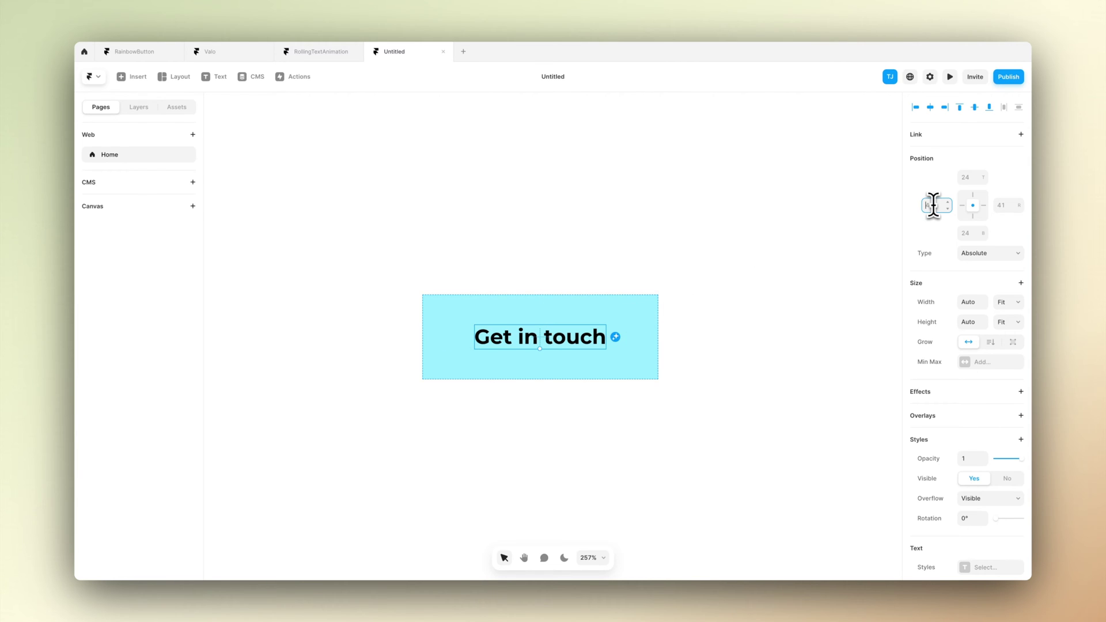
{"action": "left_click", "coordinate": [656, 343]}
{"action": "left_click_drag", "start_coordinate": [656, 343], "coordinate": [655, 344]}
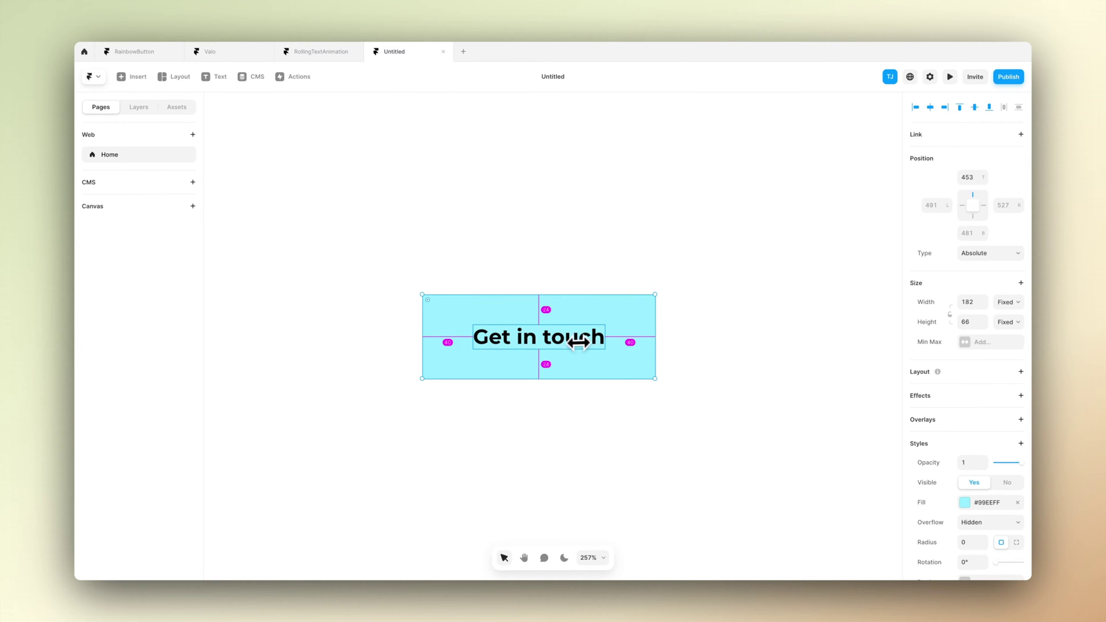
Set the frame's corner radius to 100 for a pill shape
{"action": "scroll", "coordinate": [992, 511], "scroll_direction": "down", "scroll_amount": 3}
{"action": "left_click", "coordinate": [967, 400]}
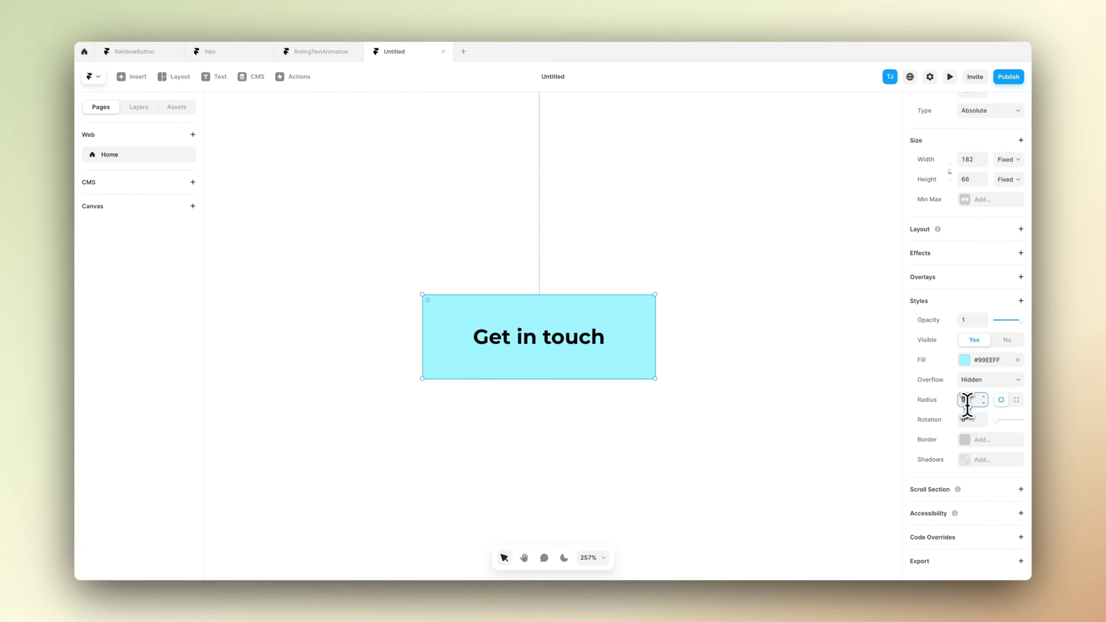
{"action": "type", "text": "100"}
{"action": "left_click", "coordinate": [697, 458]}
Change the button fill from cyan to pale yellow (#FFE799)
{"action": "scroll", "coordinate": [695, 452], "scroll_direction": "down", "scroll_amount": 5}
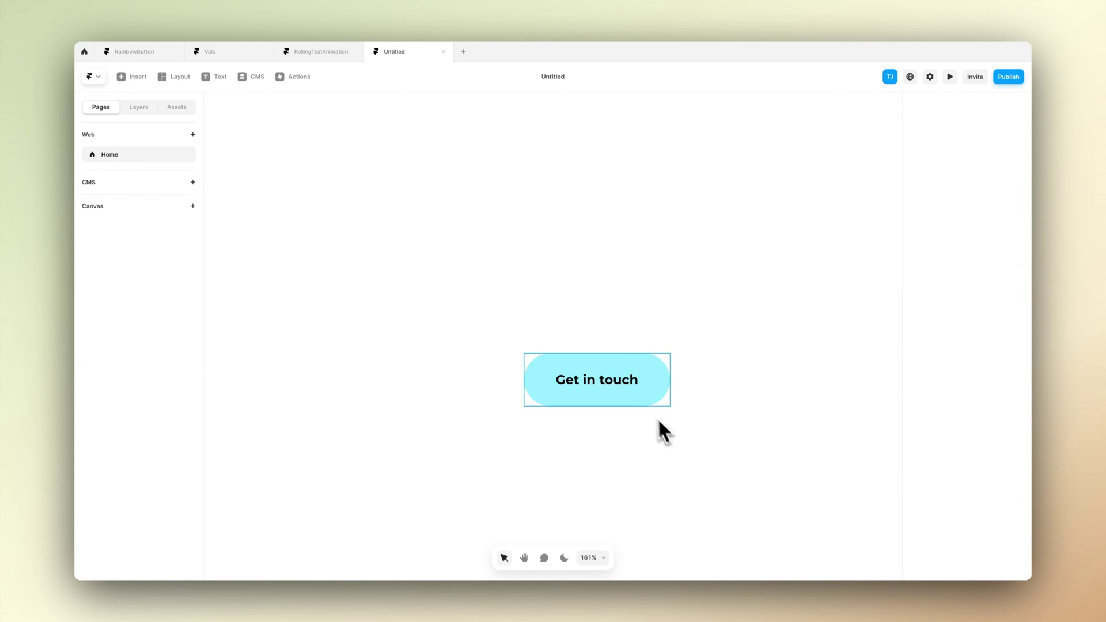
{"action": "left_click", "coordinate": [642, 395]}
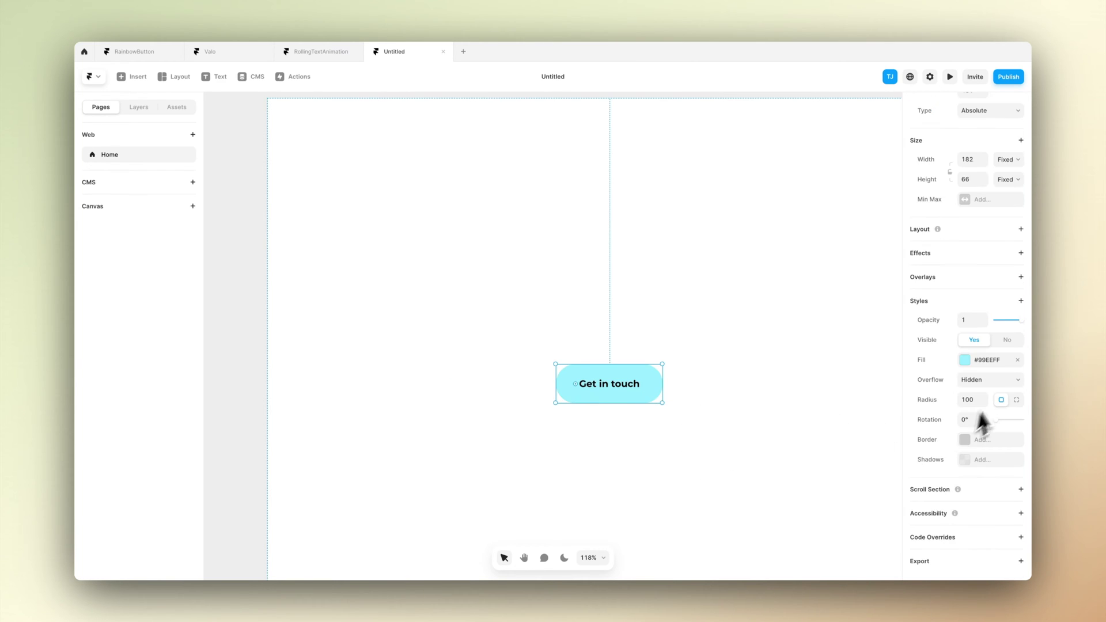
{"action": "left_click", "coordinate": [973, 362]}
{"action": "left_click_drag", "start_coordinate": [814, 466], "coordinate": [783, 465]}
{"action": "left_click", "coordinate": [713, 494]}
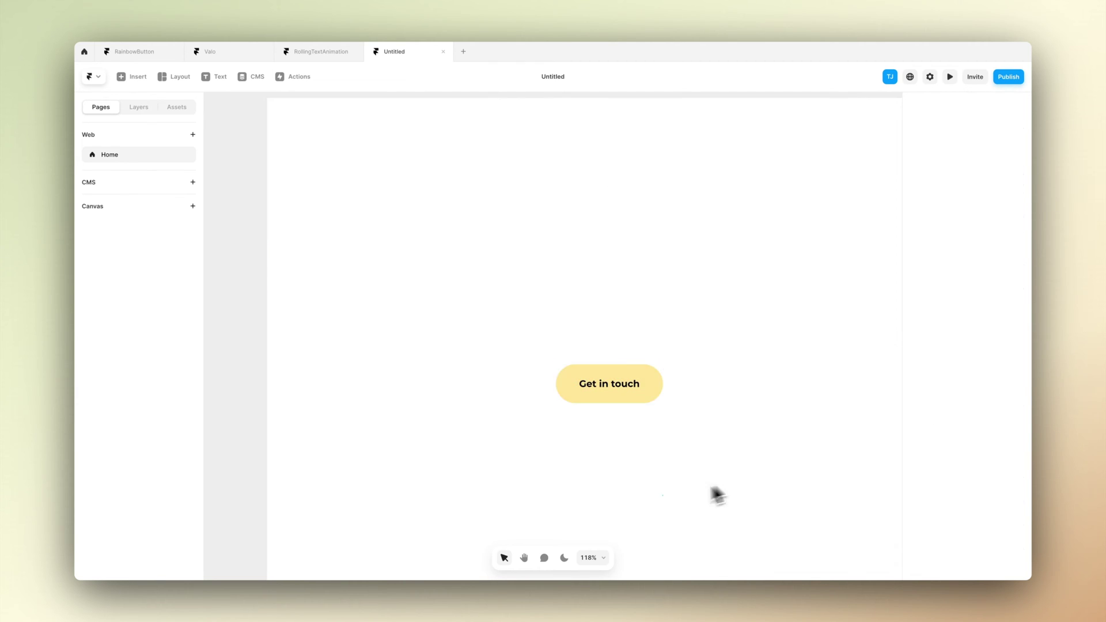
Set the Desktop page fill to black (#000000)
{"action": "scroll", "coordinate": [662, 432], "scroll_direction": "down", "scroll_amount": 3}
{"action": "left_click", "coordinate": [662, 252]}
{"action": "left_click", "coordinate": [964, 290]}
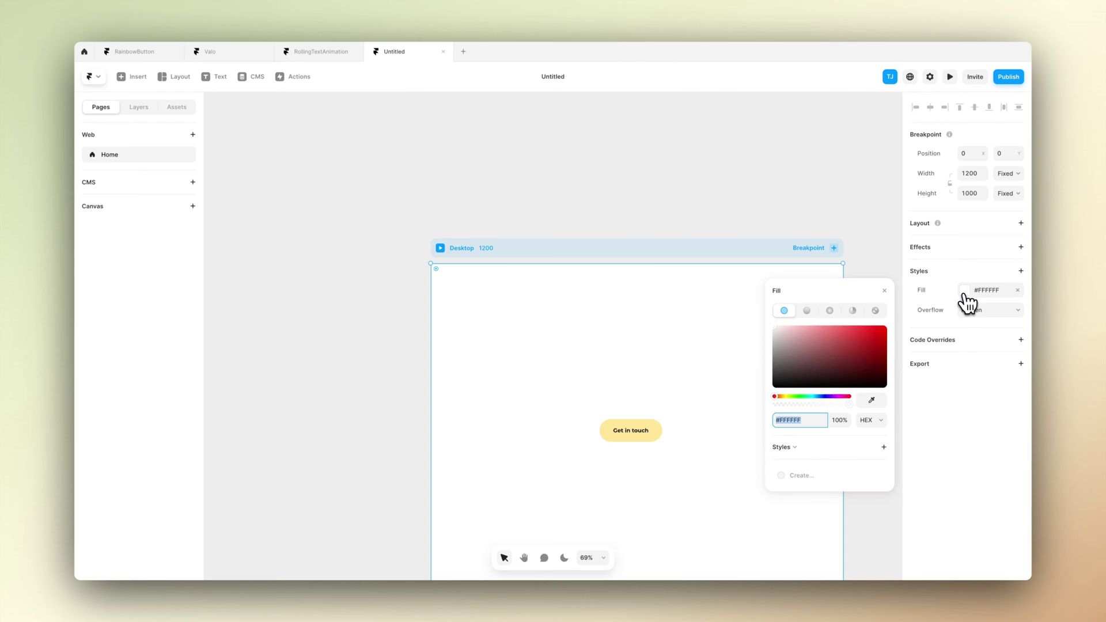
{"action": "type", "text": "000000"}
{"action": "scroll", "coordinate": [612, 445], "scroll_direction": "down", "scroll_amount": 3}
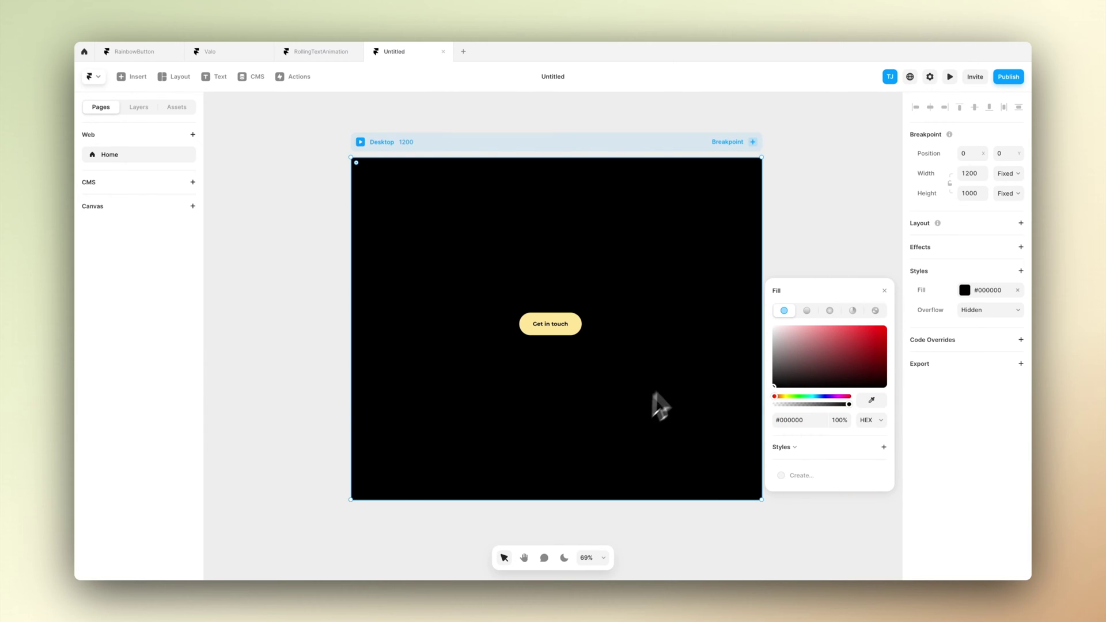
{"action": "left_click", "coordinate": [849, 162]}
{"action": "scroll", "coordinate": [617, 334], "scroll_direction": "up", "scroll_amount": 3}
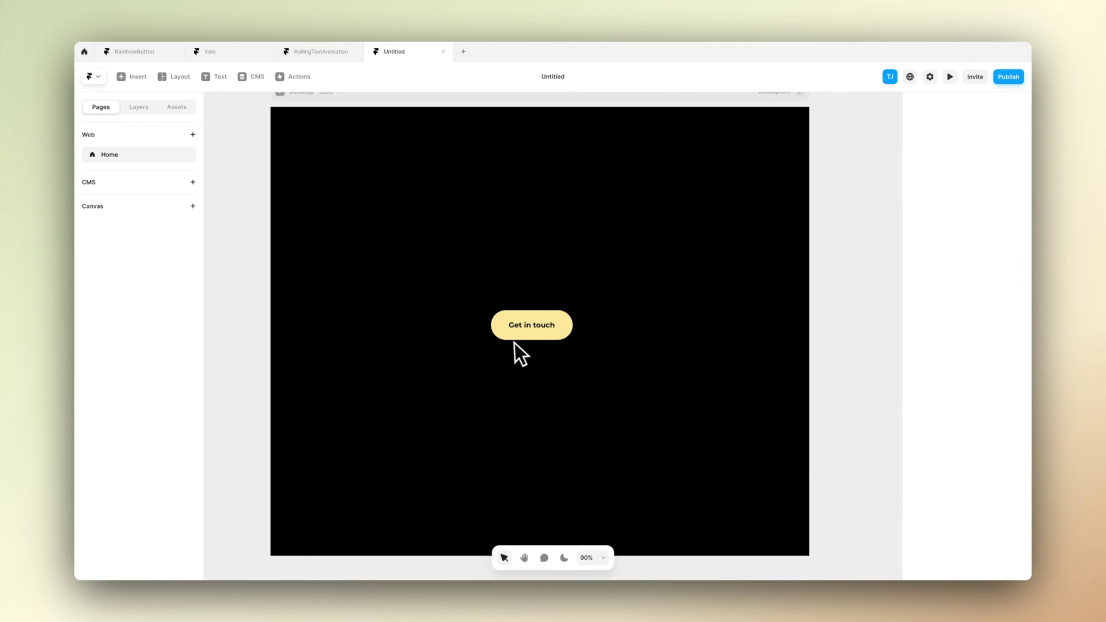
{"action": "scroll", "coordinate": [621, 383], "scroll_direction": "down", "scroll_amount": 2}
{"action": "left_click", "coordinate": [544, 334]}
Turn the yellow pill button into a component named RainbowButton
{"action": "right_click", "coordinate": [554, 334]}
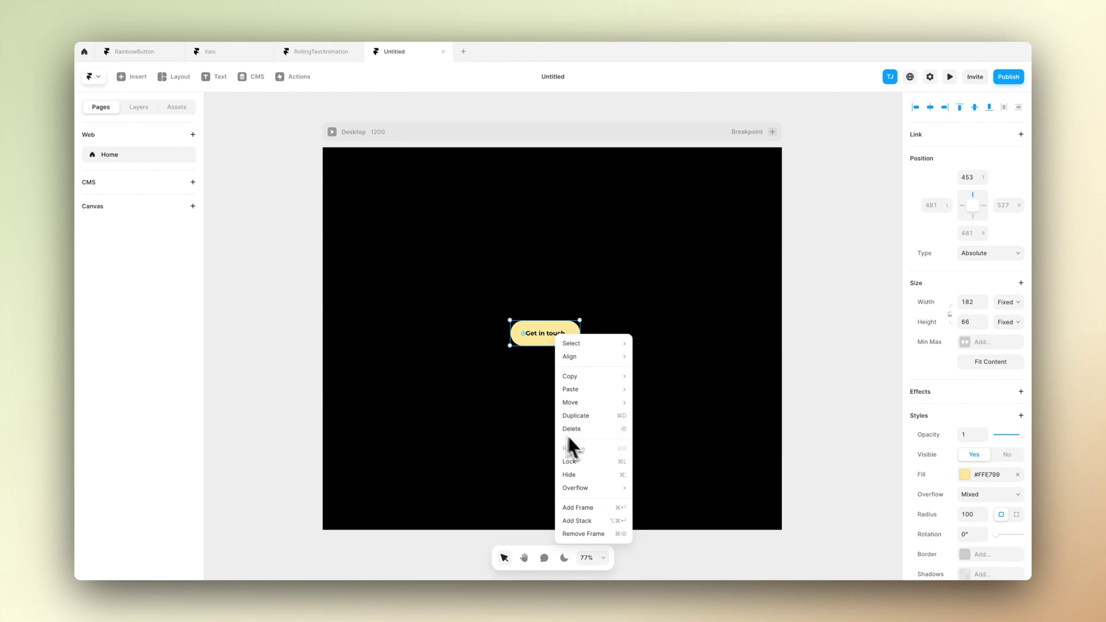
{"action": "left_click", "coordinate": [521, 389]}
{"action": "key", "text": "alt"}
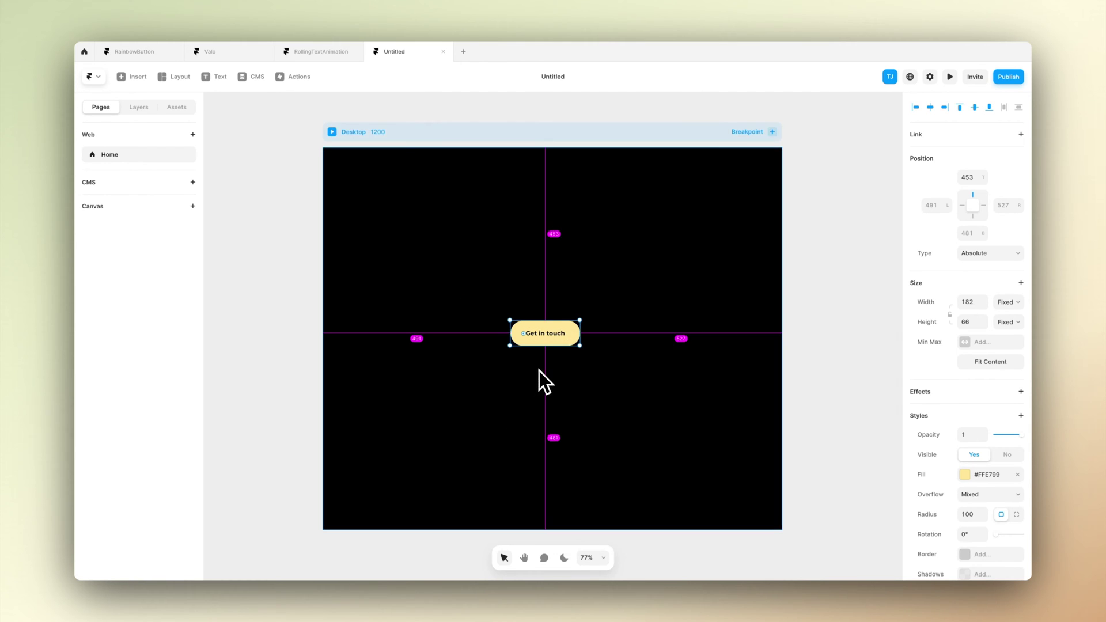
{"action": "key", "text": "super+alt+k"}
{"action": "type", "text": "R"}
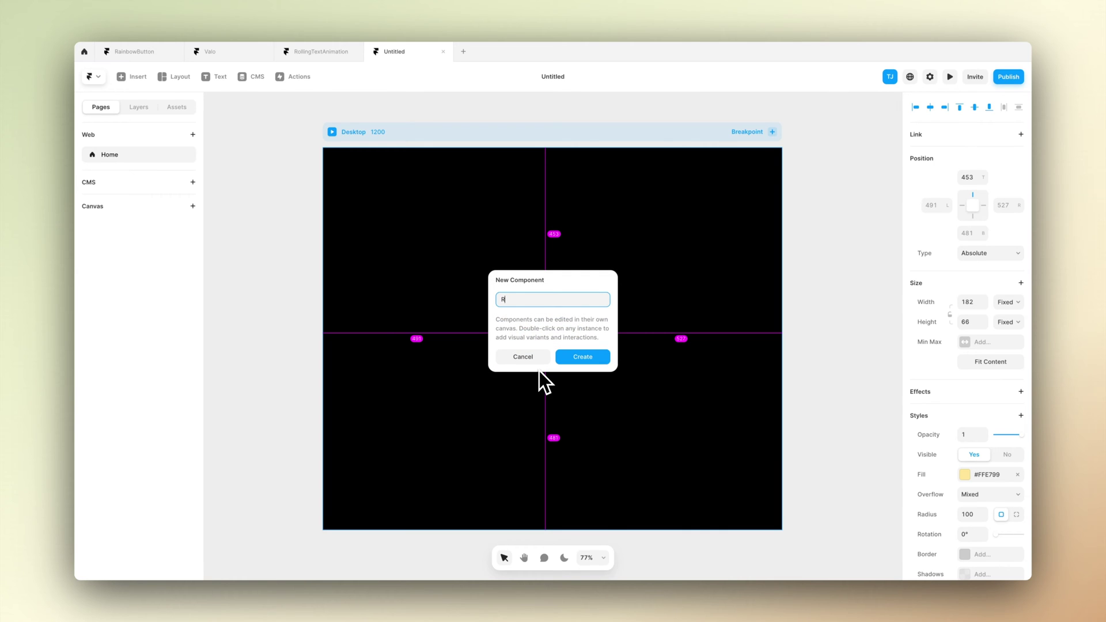
{"action": "type", "text": "ainbowButton"}
{"action": "key", "text": "Return"}
Select the 'Get in touch' text layer inside Variant 1
{"action": "left_click", "coordinate": [541, 353]}
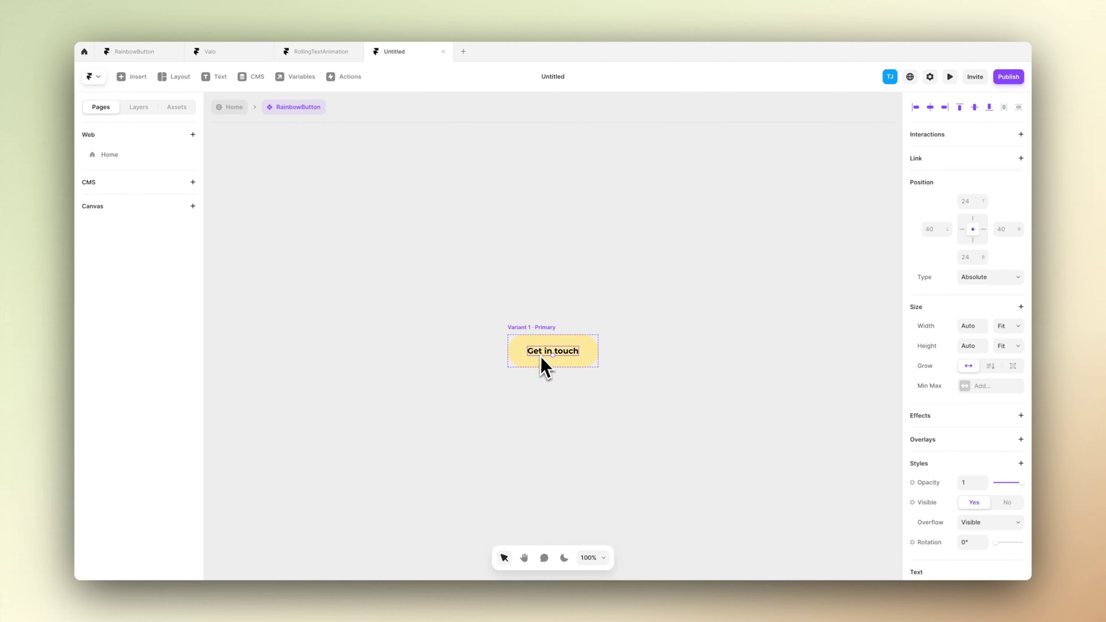
{"action": "left_click", "coordinate": [139, 107]}
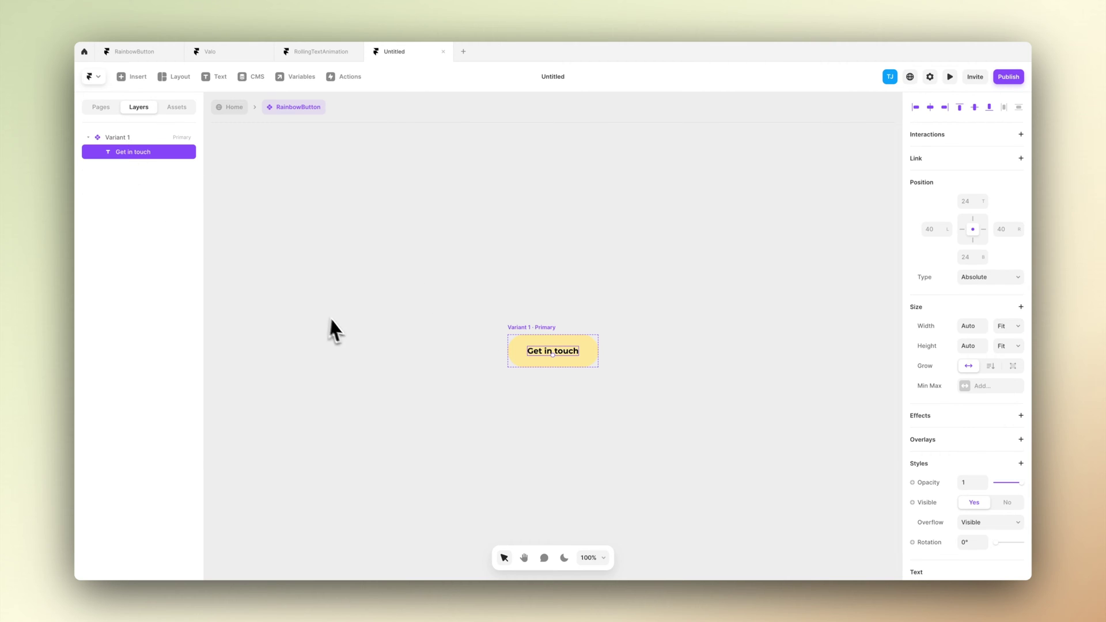
{"action": "left_click", "coordinate": [342, 328]}
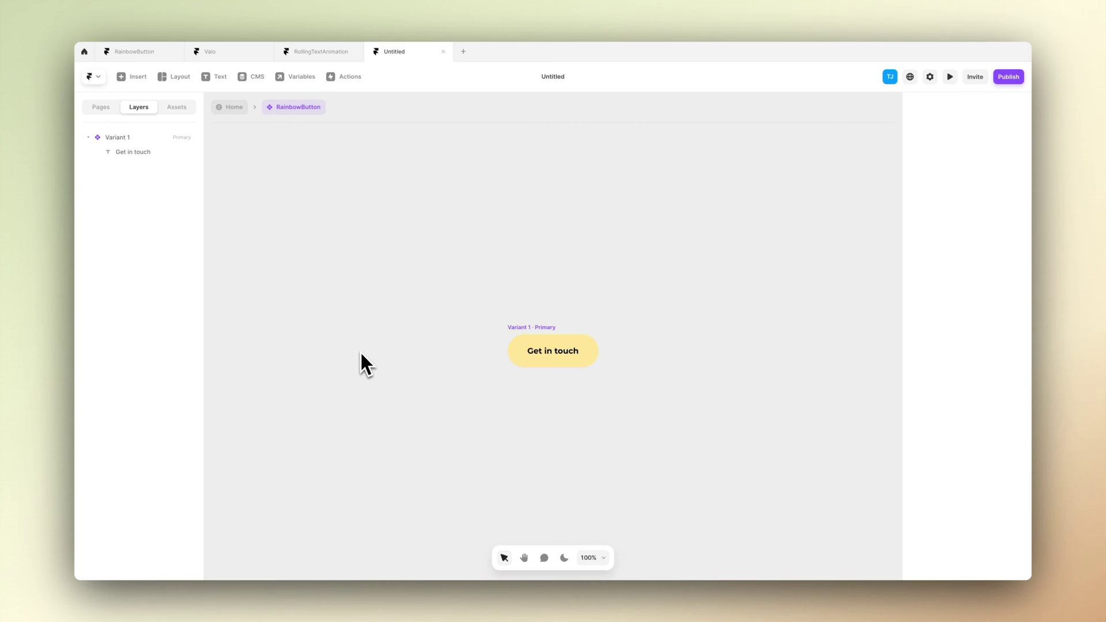
Draw a 300×300 frame left of the button and round it into a circle
{"action": "key", "text": "f"}
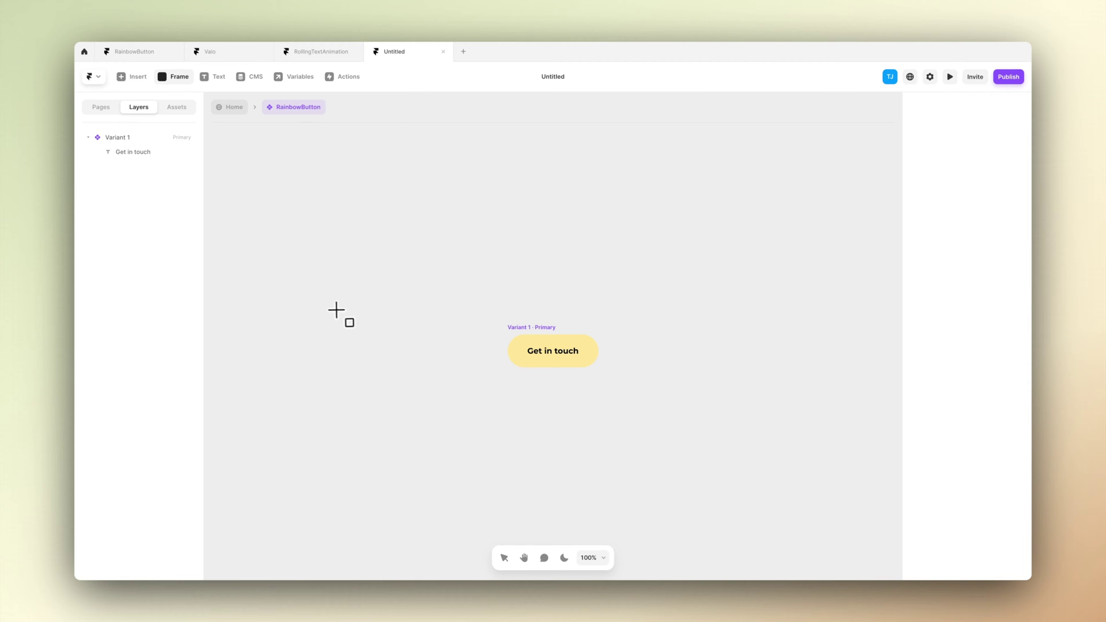
{"action": "left_click_drag", "start_coordinate": [336, 310], "coordinate": [408, 383]}
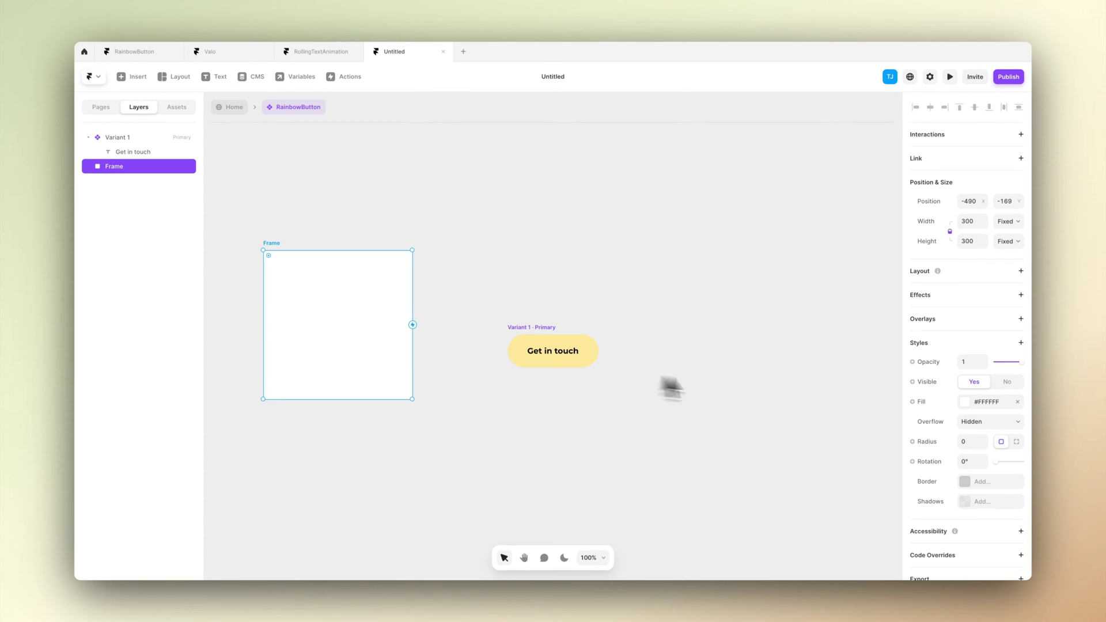
{"action": "left_click_drag", "start_coordinate": [975, 444], "coordinate": [976, 232]}
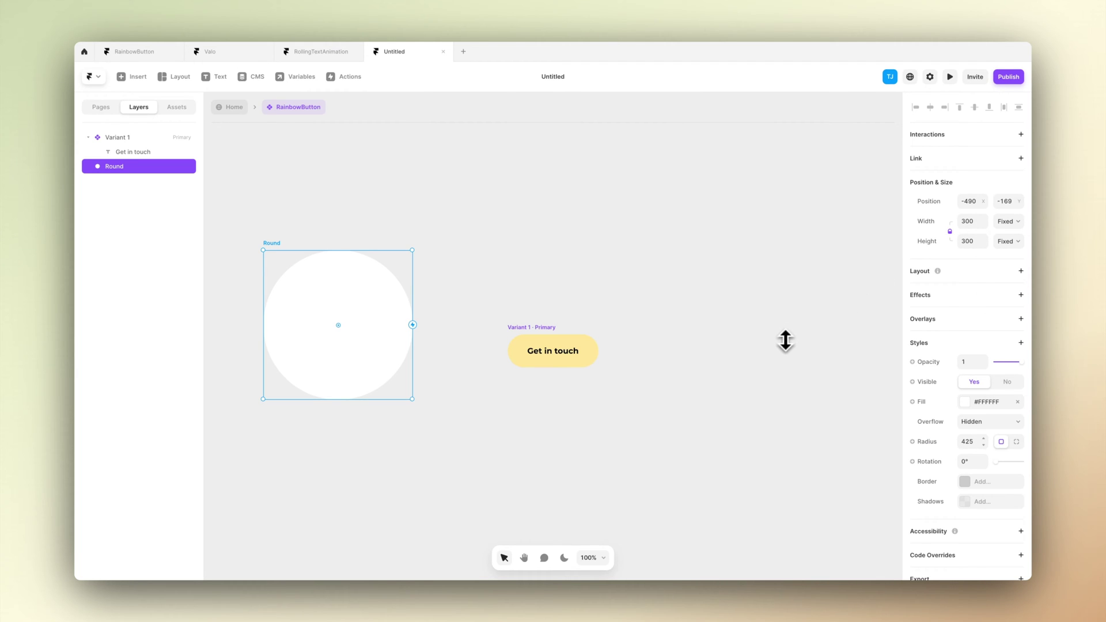
{"action": "left_click_drag", "start_coordinate": [382, 316], "coordinate": [344, 337]}
Duplicate the circle, nest the copy inside it, make it yellow and move it lower
{"action": "key", "text": "super+d"}
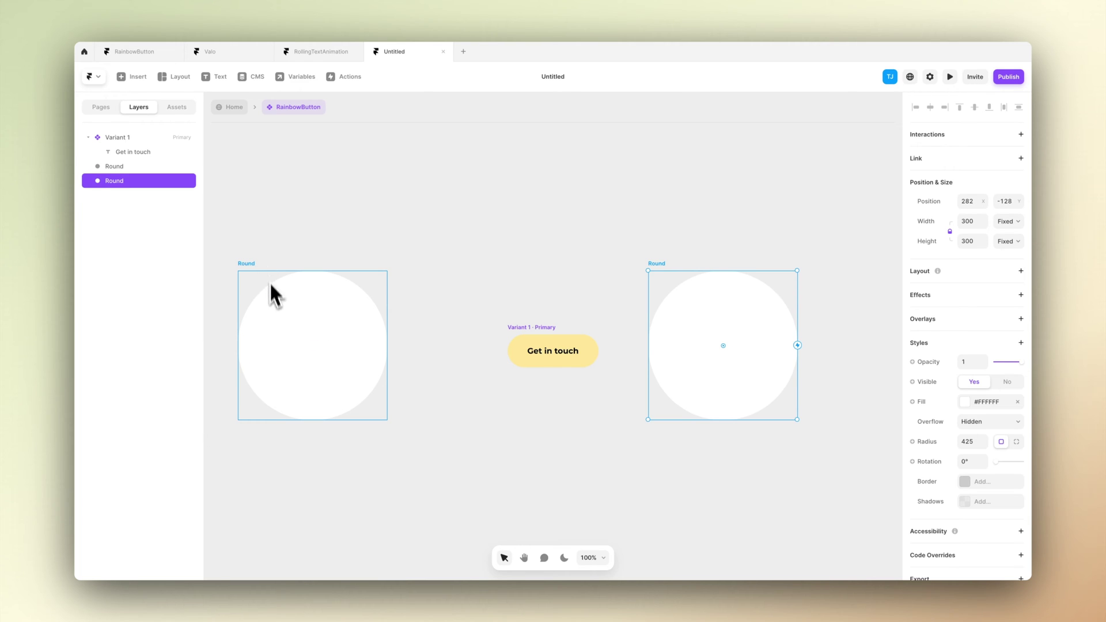
{"action": "left_click_drag", "start_coordinate": [734, 315], "coordinate": [343, 331]}
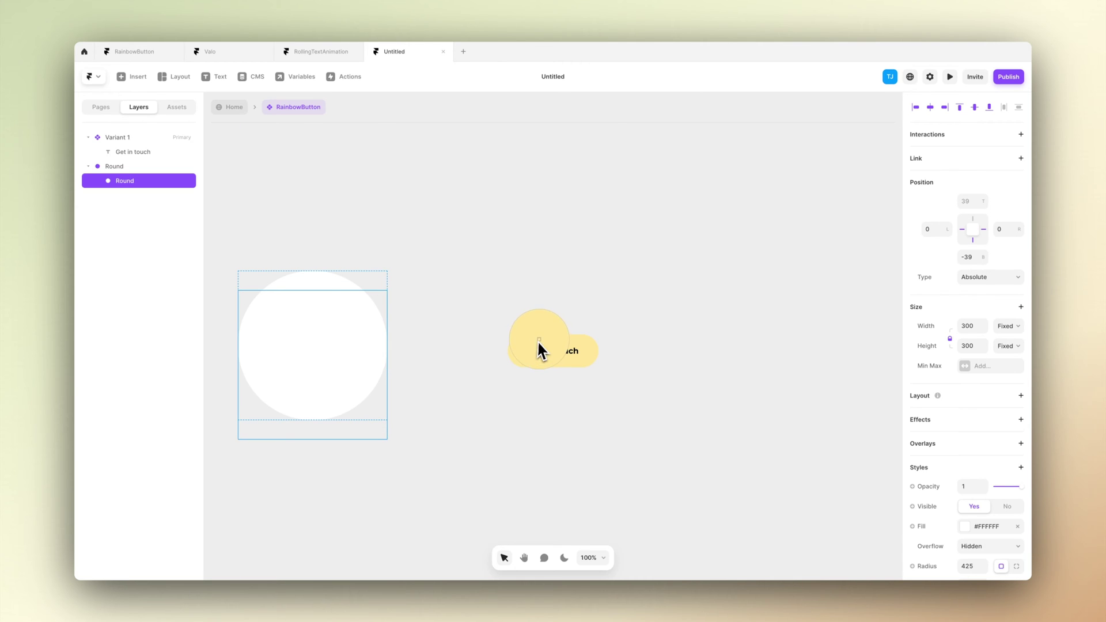
{"action": "left_click", "coordinate": [447, 302]}
{"action": "left_click_drag", "start_coordinate": [537, 340], "coordinate": [341, 358]}
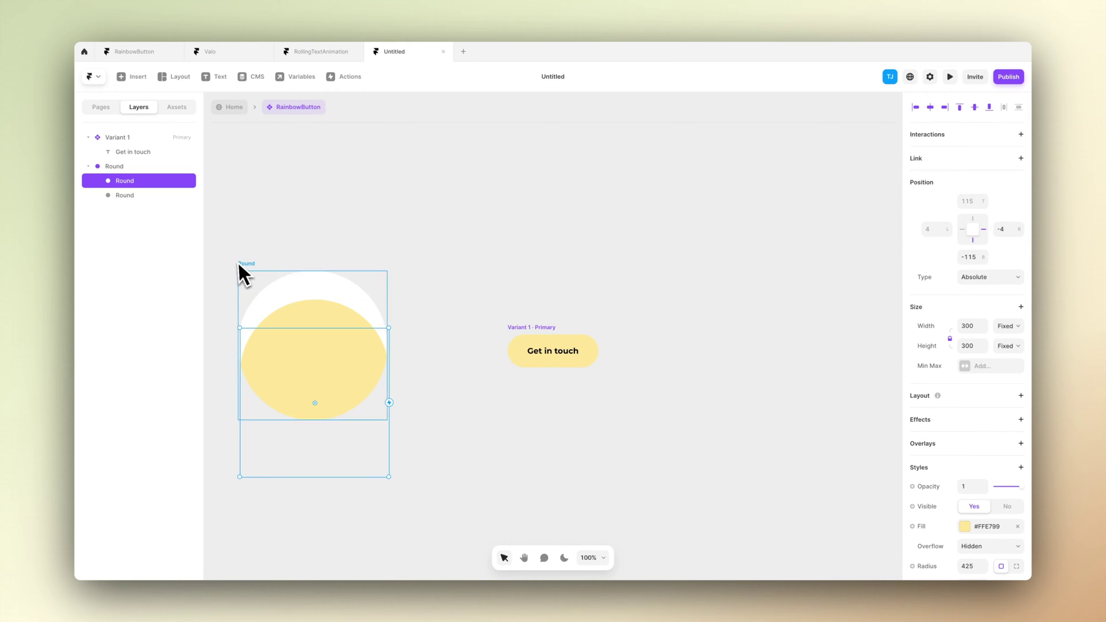
Recolour the inner circle from yellow to a strong cyan
{"action": "left_click_drag", "start_coordinate": [312, 337], "coordinate": [315, 340]}
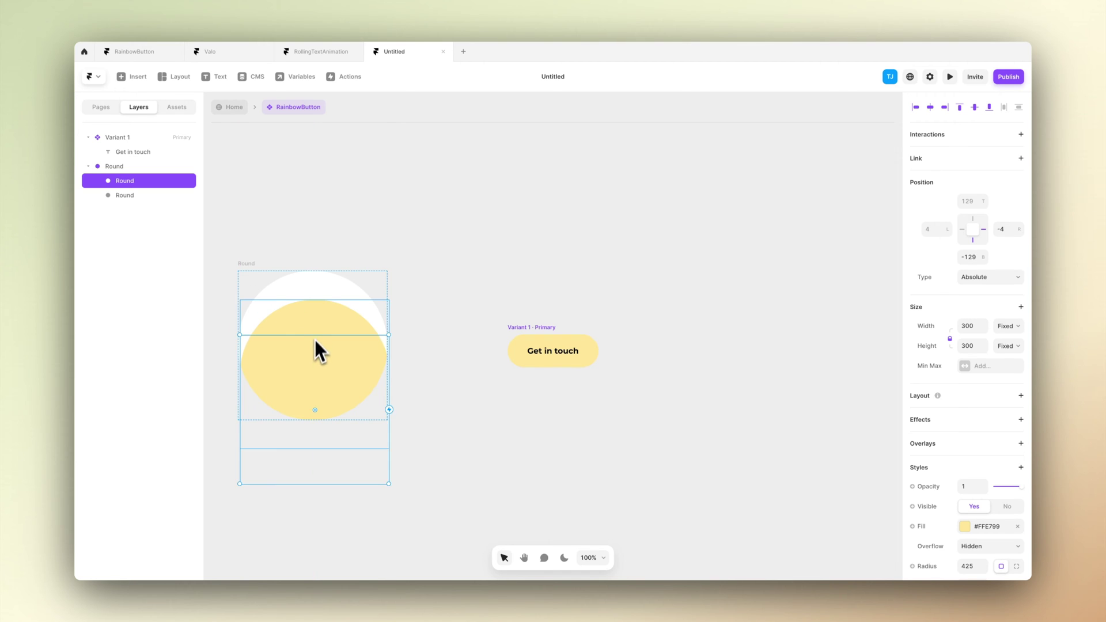
{"action": "key", "text": "super+z"}
{"action": "left_click", "coordinate": [964, 526]}
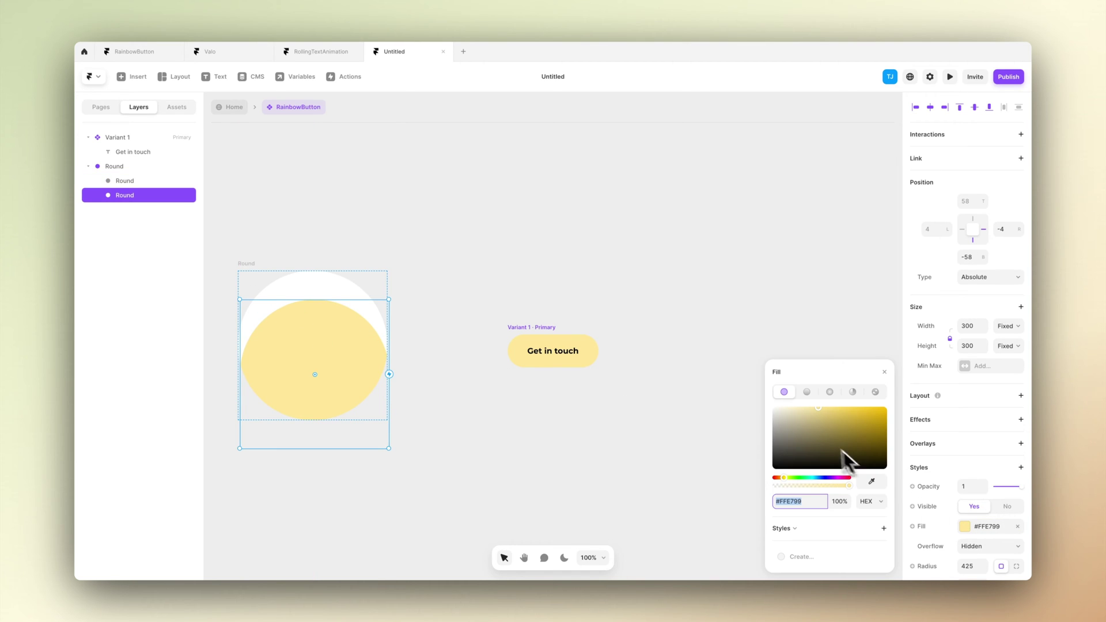
{"action": "left_click_drag", "start_coordinate": [810, 478], "coordinate": [815, 477]}
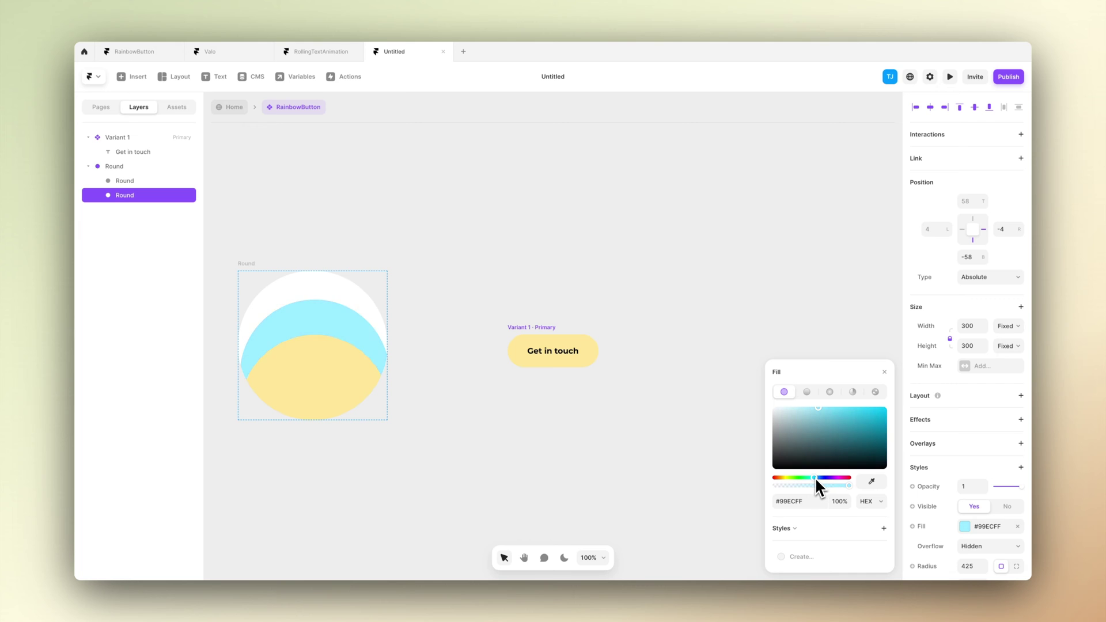
{"action": "left_click_drag", "start_coordinate": [818, 407], "coordinate": [852, 406]}
{"action": "left_click", "coordinate": [424, 326]}
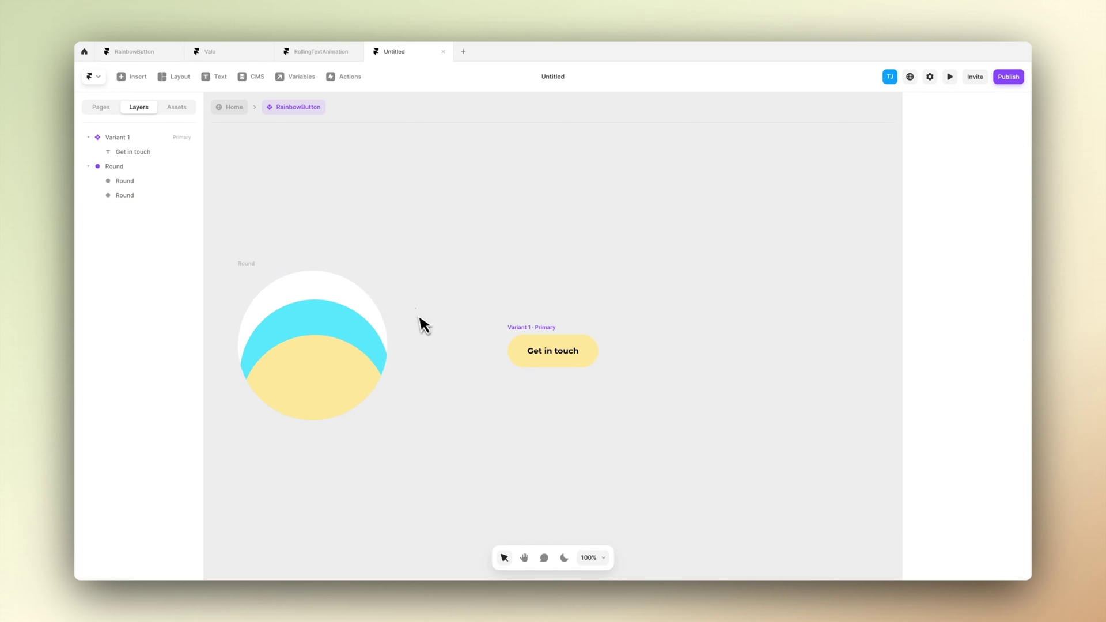
Fill the outer Round circle magenta (#F675FF)
{"action": "left_click", "coordinate": [262, 267]}
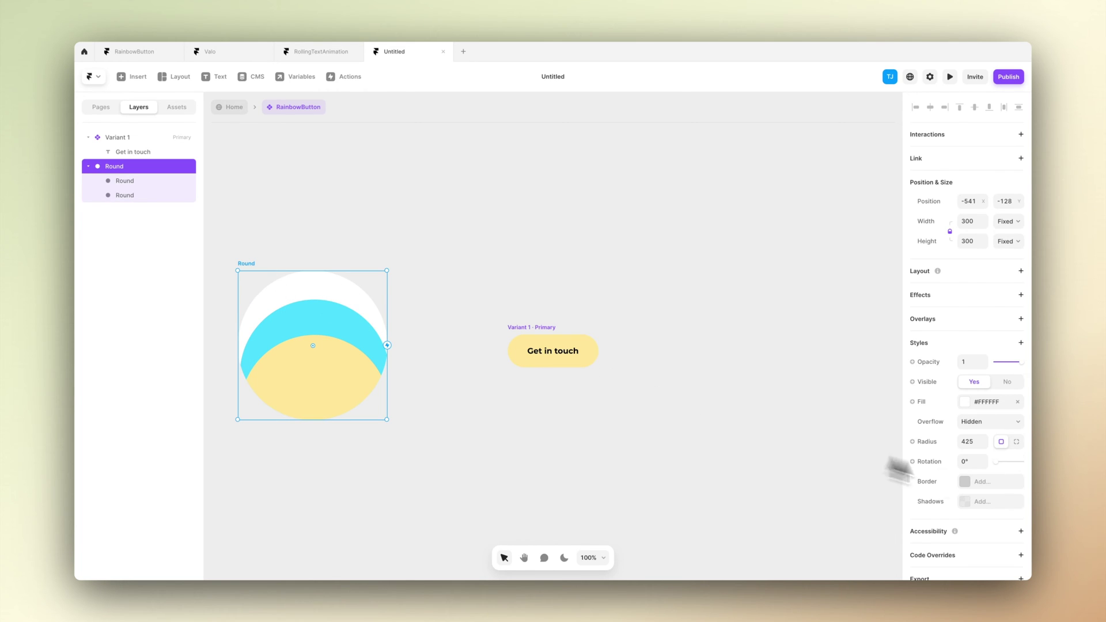
{"action": "left_click", "coordinate": [969, 402]}
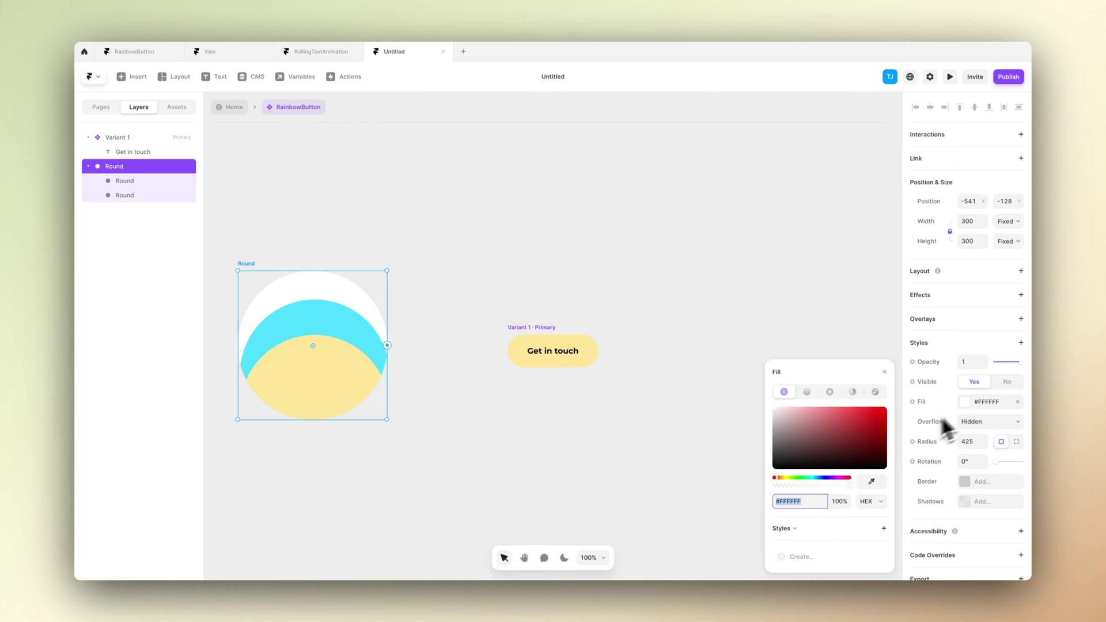
{"action": "left_click_drag", "start_coordinate": [829, 480], "coordinate": [835, 370]}
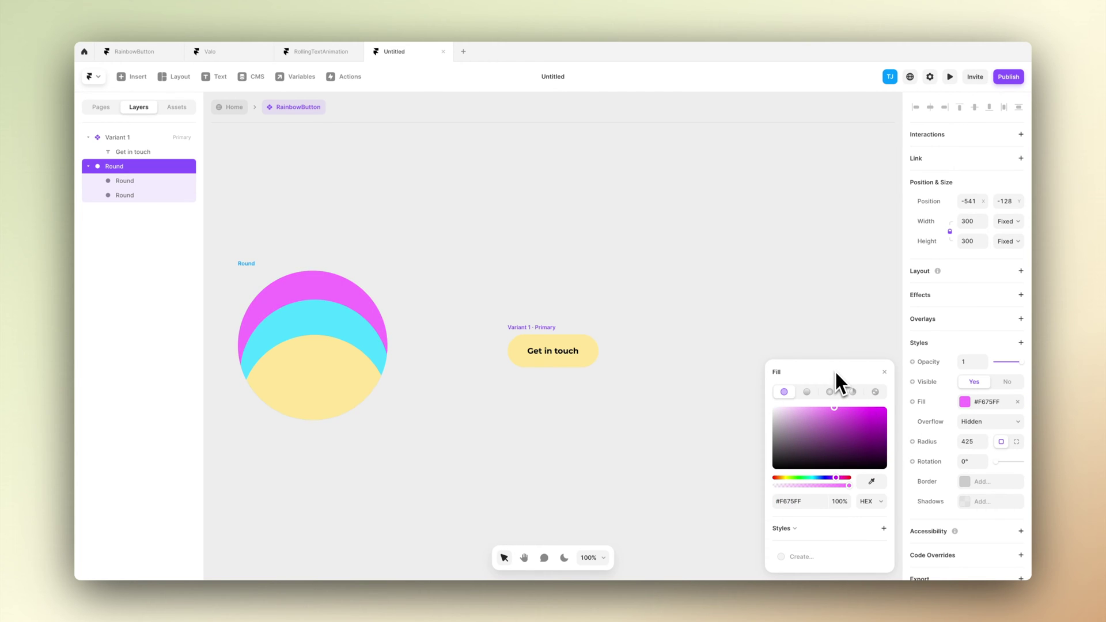
{"action": "left_click", "coordinate": [666, 437]}
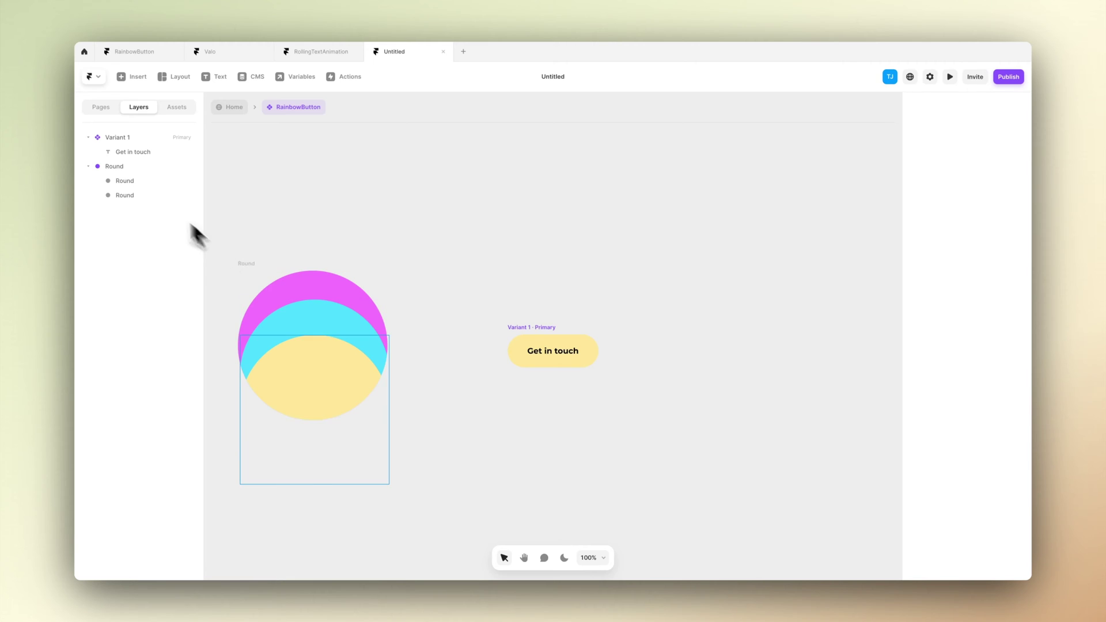
Nest the circle stack in the button, centre it horizontally, unpin left, and shift it down 50 px
{"action": "left_click_drag", "start_coordinate": [247, 266], "coordinate": [529, 338]}
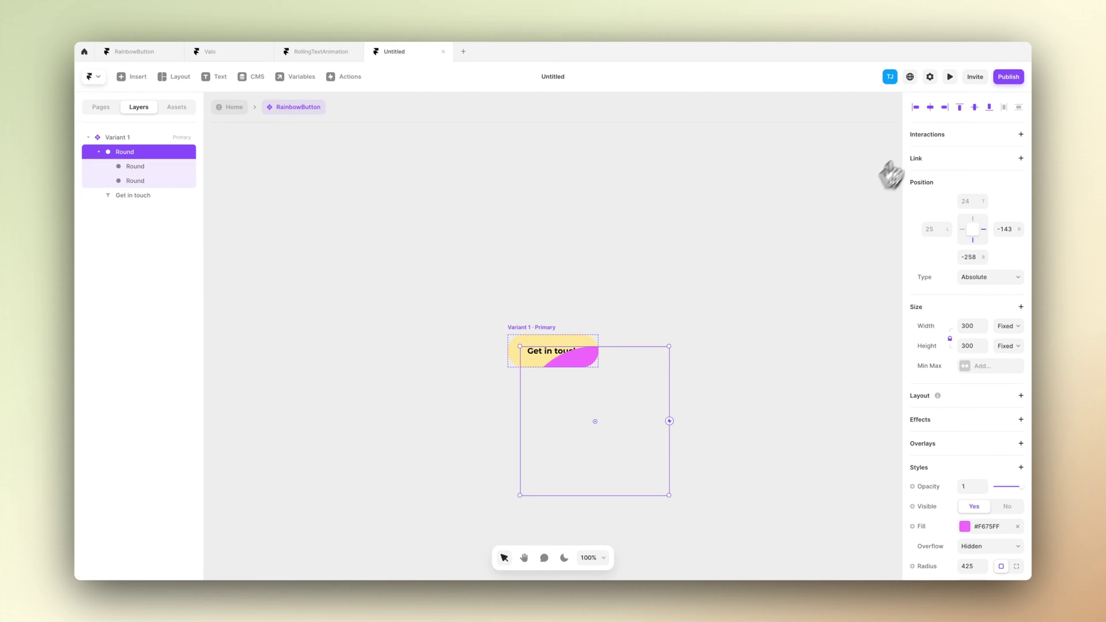
{"action": "left_click", "coordinate": [931, 108]}
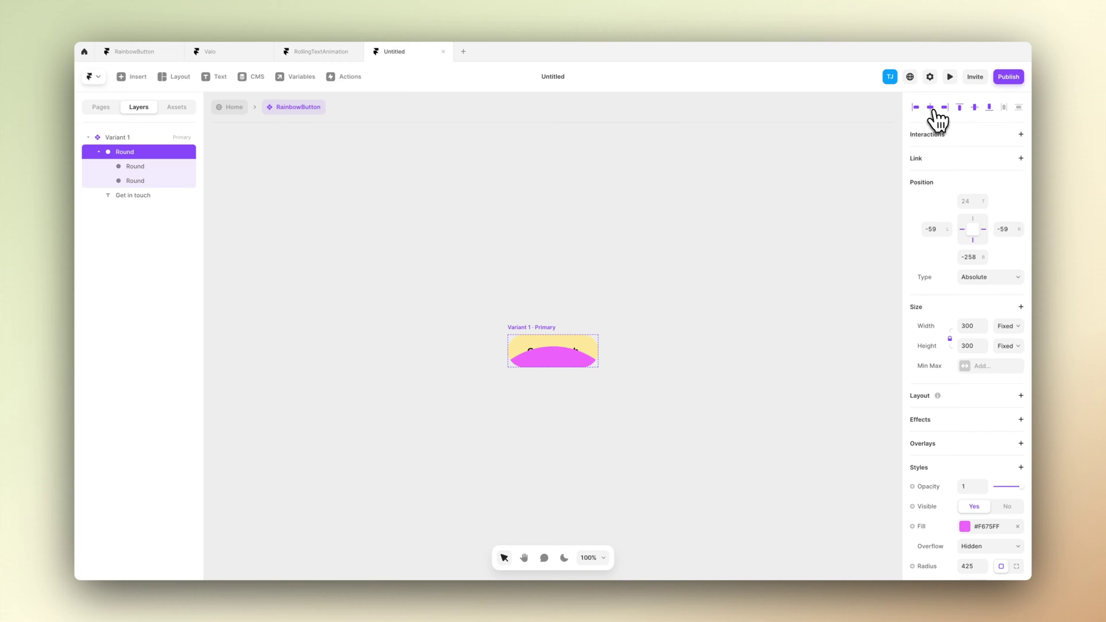
{"action": "left_click", "coordinate": [964, 229]}
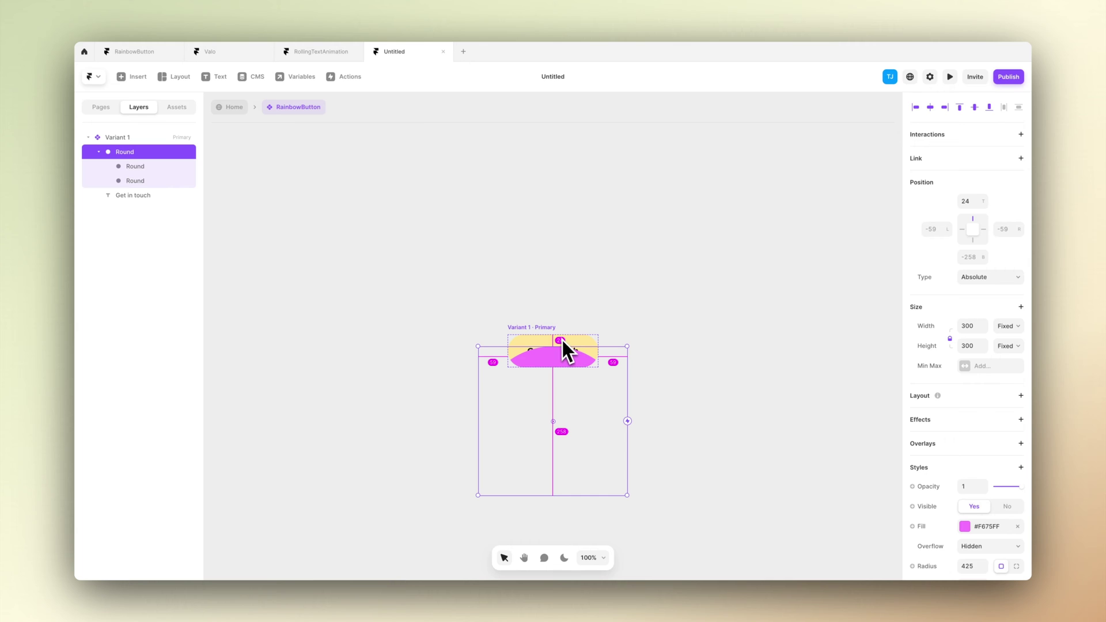
{"action": "key", "text": "shift+Down"}
{"action": "key", "text": "shift+Down"}
{"action": "key", "text": "shift+Down"}
{"action": "key", "text": "shift+Down"}
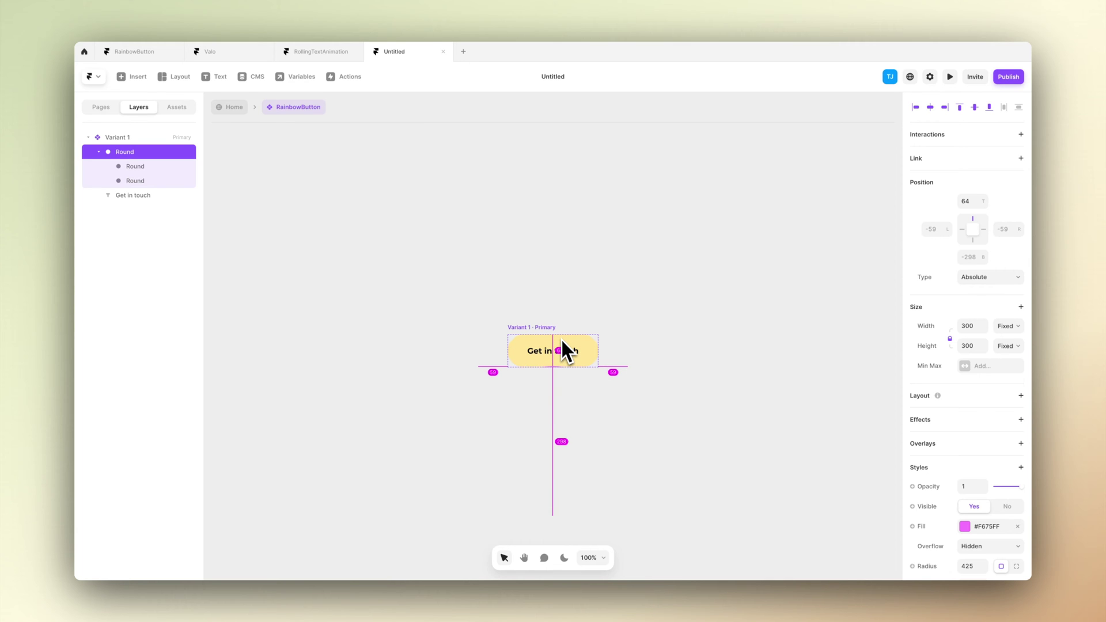
{"action": "key", "text": "shift+Down"}
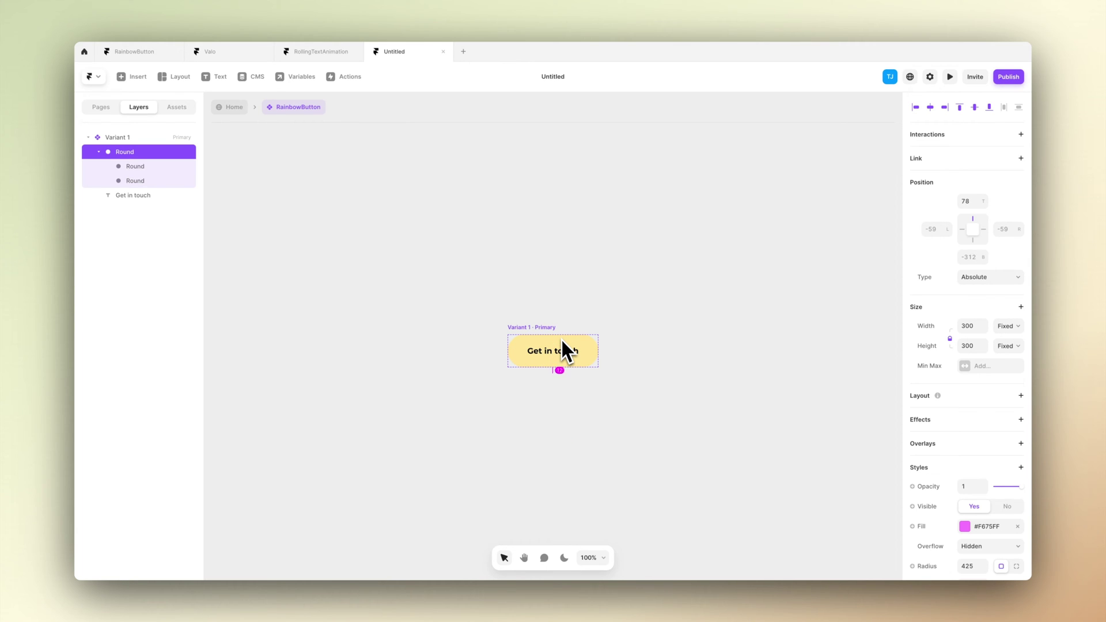
Set Variant 1's overflow to Hidden to clip the circles, and add a Hover variant
{"action": "left_click", "coordinate": [542, 327]}
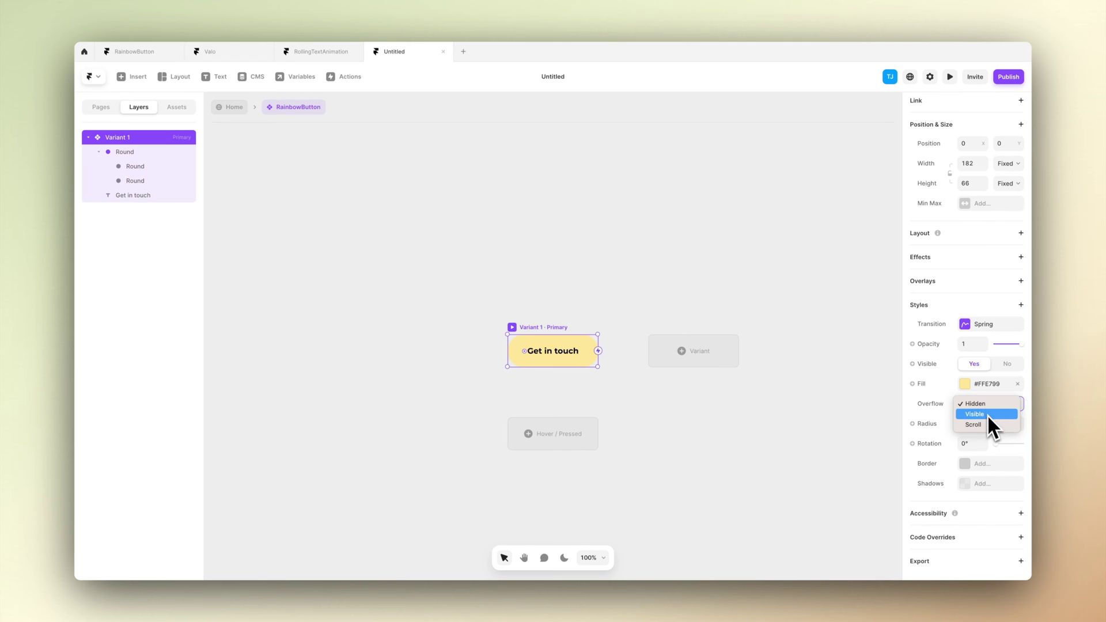
{"action": "left_click", "coordinate": [986, 413]}
{"action": "left_click", "coordinate": [776, 471]}
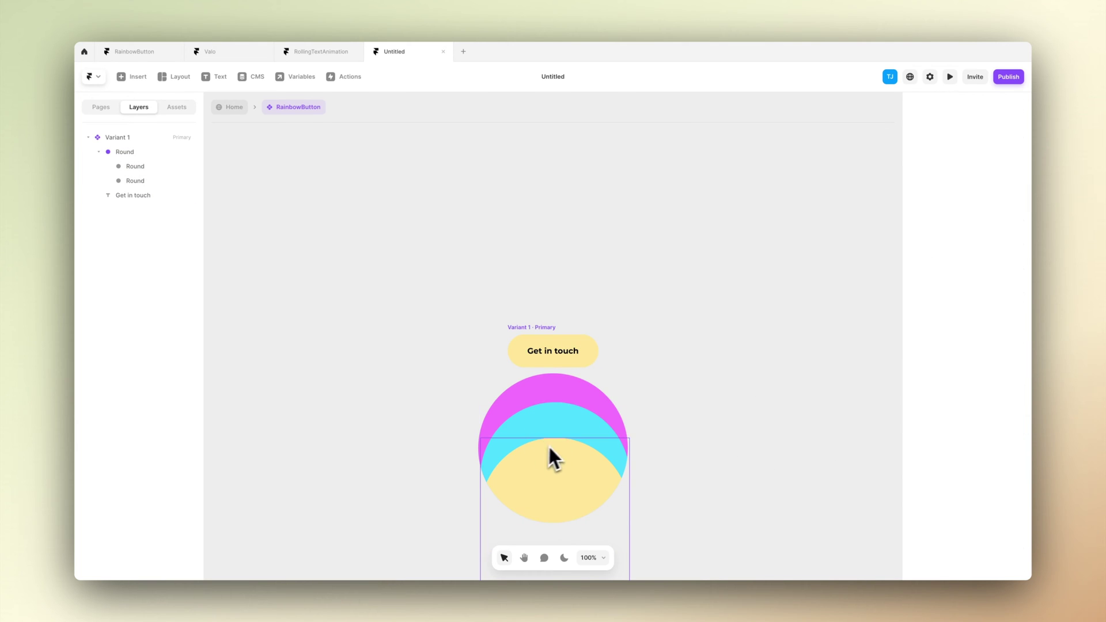
{"action": "left_click", "coordinate": [540, 326]}
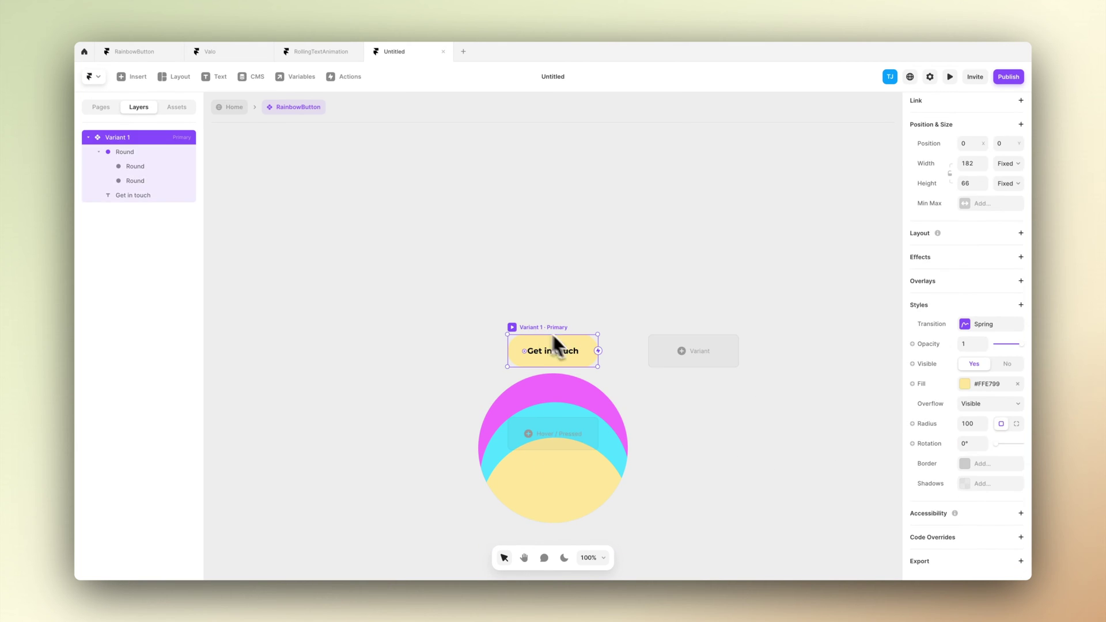
{"action": "left_click", "coordinate": [974, 404]}
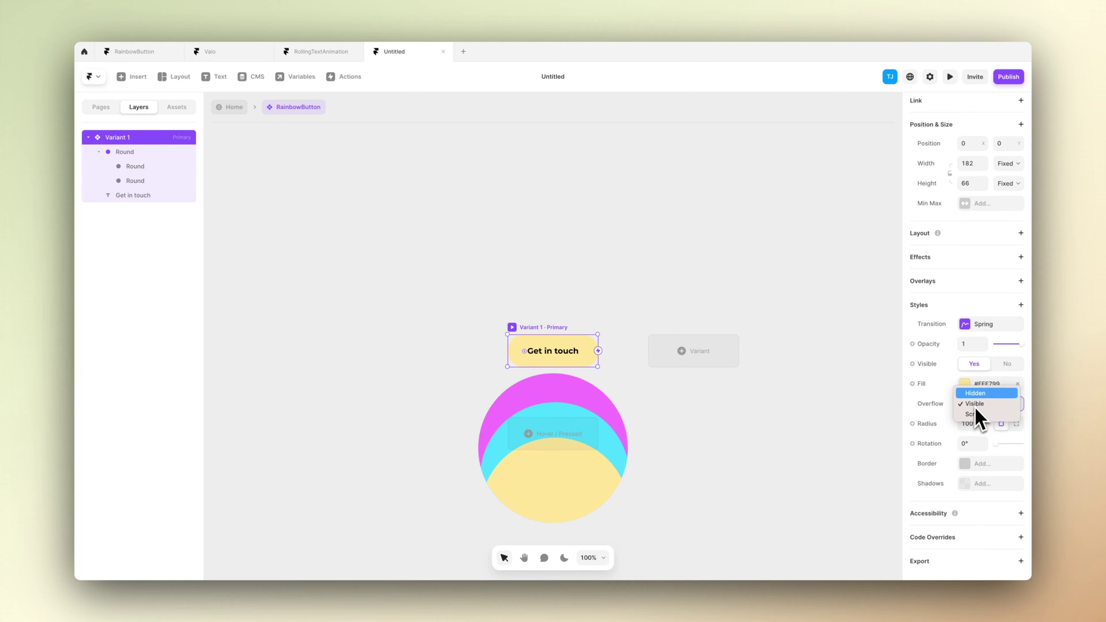
{"action": "left_click", "coordinate": [975, 393]}
{"action": "left_click", "coordinate": [703, 438]}
{"action": "left_click", "coordinate": [531, 327]}
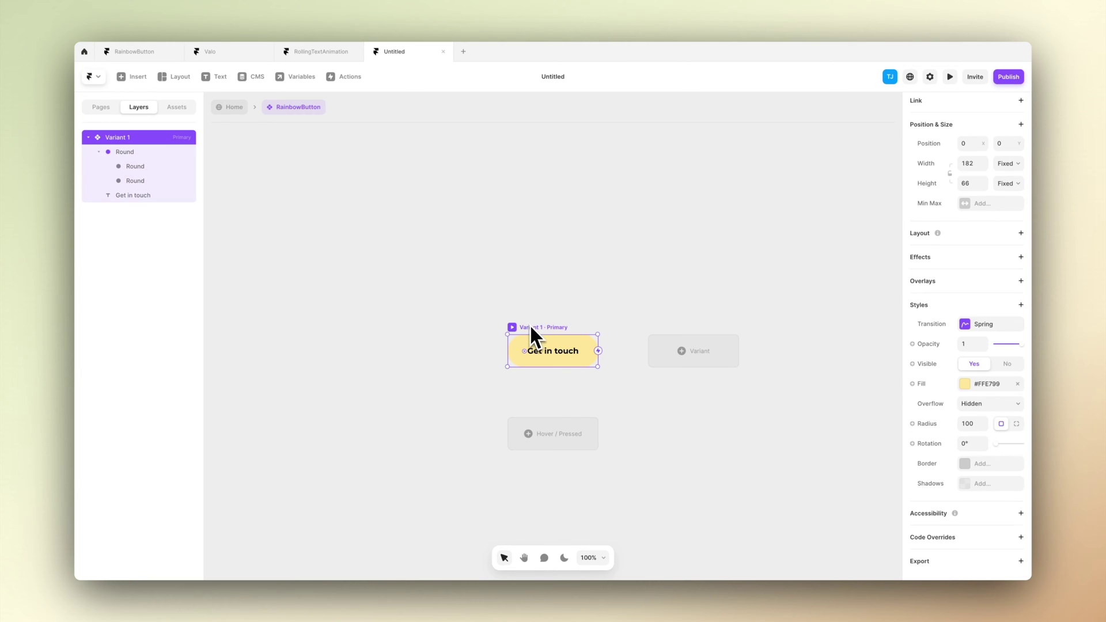
{"action": "left_click", "coordinate": [567, 448]}
Show overflow on the Hover variant and raise its circle stack over the pill
{"action": "left_click", "coordinate": [449, 433]}
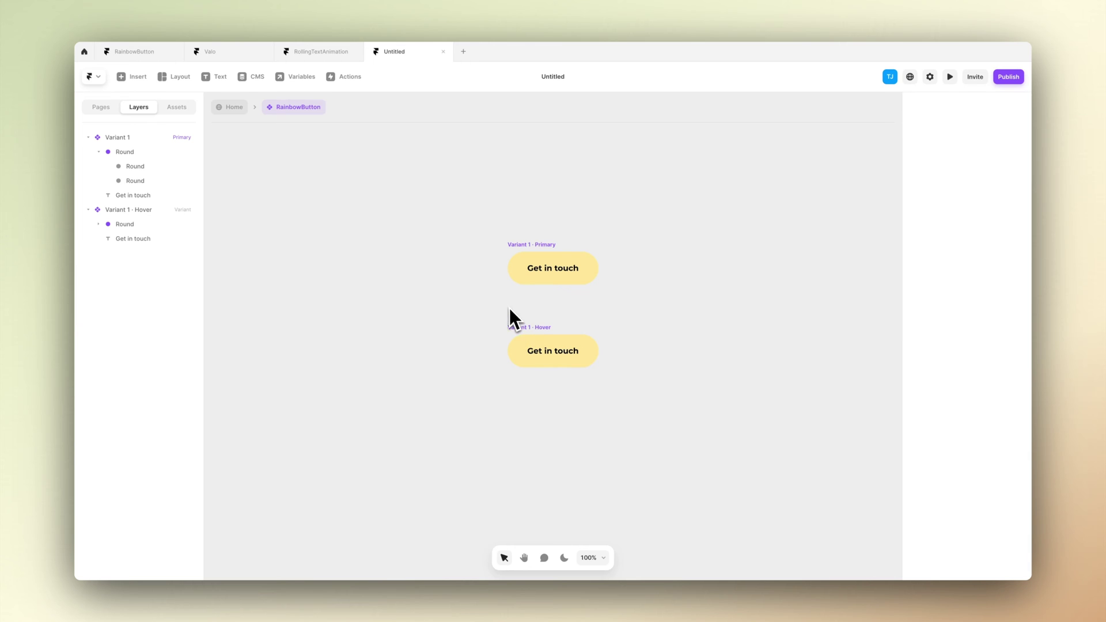
{"action": "left_click", "coordinate": [517, 326]}
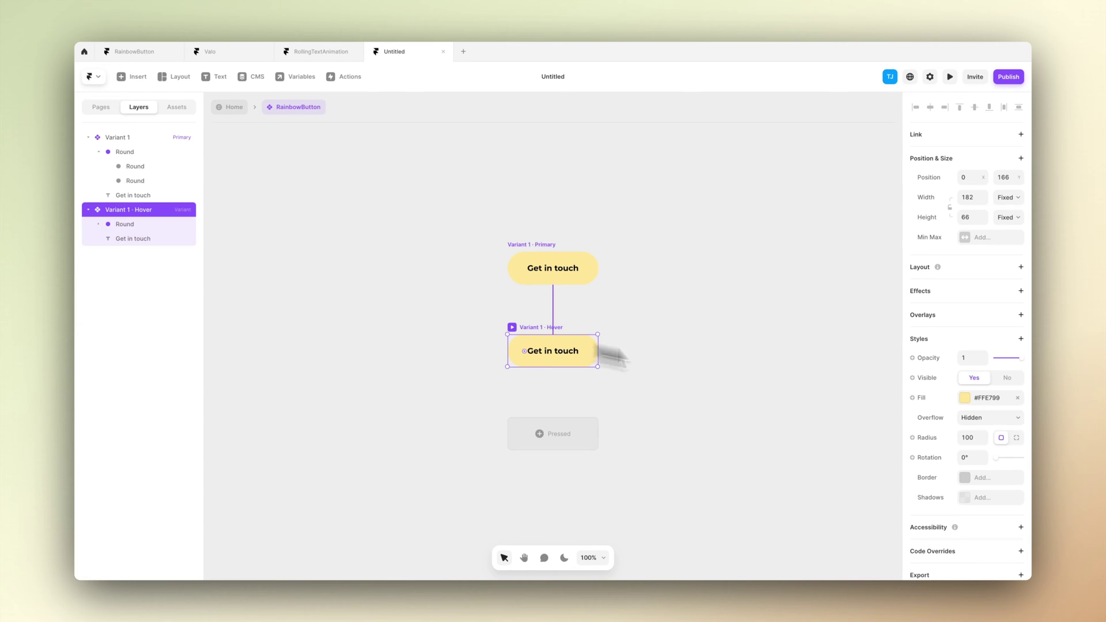
{"action": "left_click", "coordinate": [1015, 420]}
{"action": "left_click", "coordinate": [1007, 433]}
{"action": "left_click", "coordinate": [733, 478]}
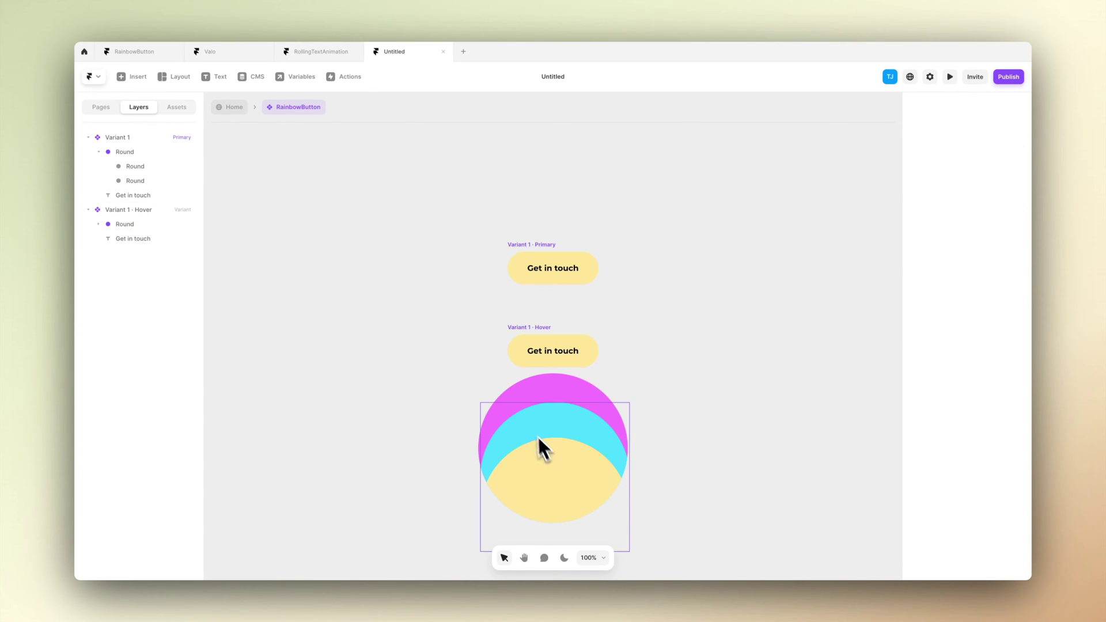
{"action": "left_click", "coordinate": [115, 225]}
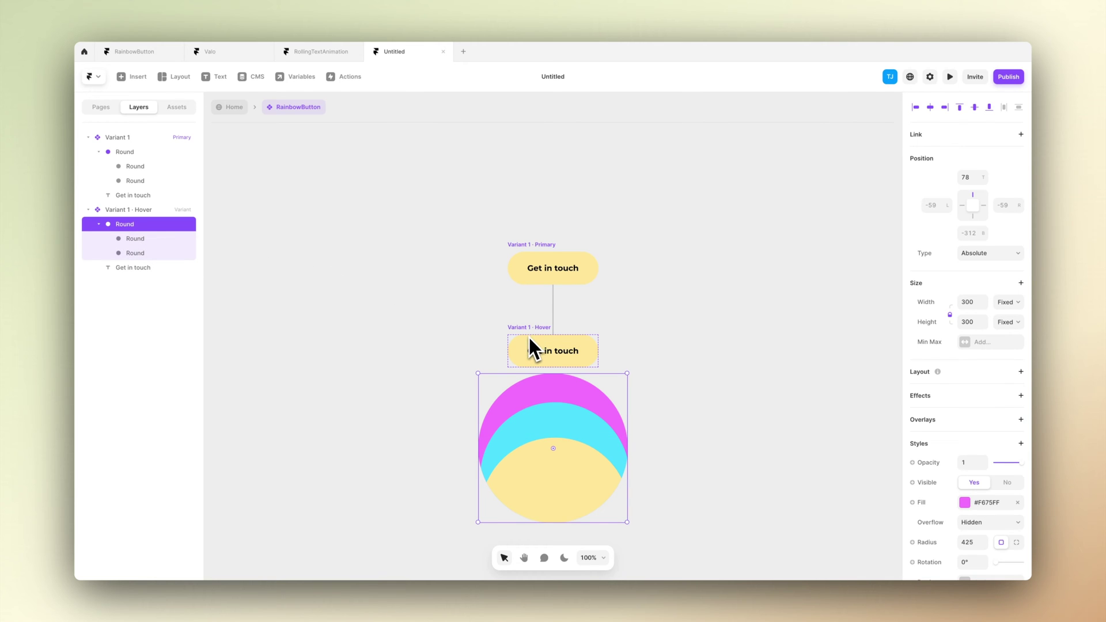
{"action": "key", "text": "shift+Up"}
{"action": "key", "text": "shift+Up"}
{"action": "key", "text": "shift+Up"}
{"action": "key", "text": "shift+Up"}
{"action": "key", "text": "shift+Up"}
{"action": "key", "text": "shift+Up"}
{"action": "key", "text": "shift+Up"}
{"action": "key", "text": "shift+Up"}
{"action": "key", "text": "shift+Up"}
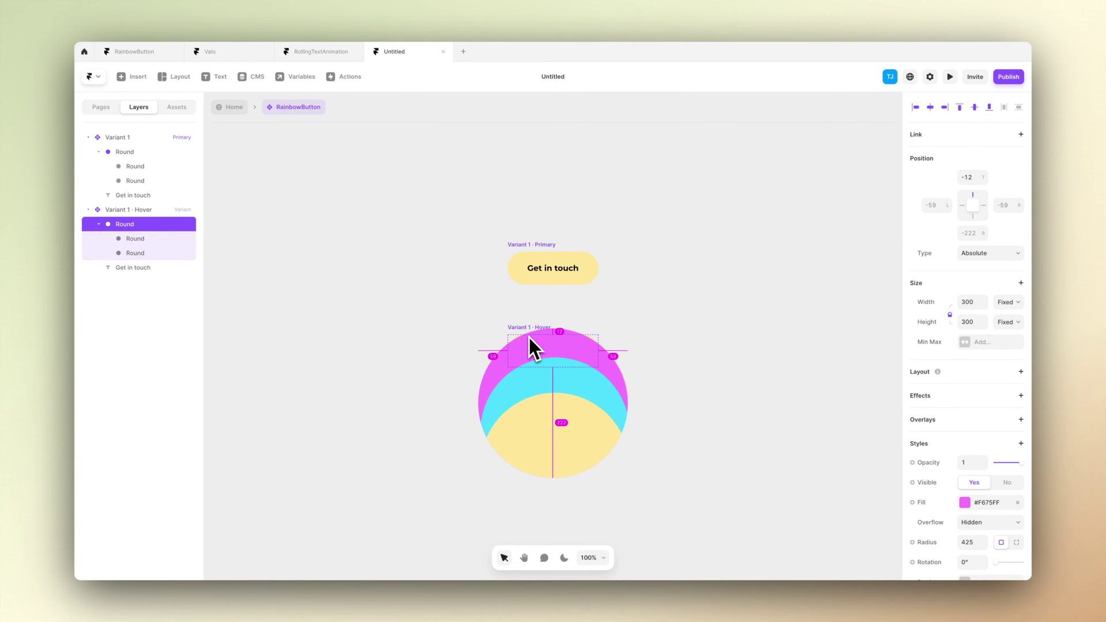
{"action": "key", "text": "shift+Up"}
{"action": "key", "text": "shift+Up"}
{"action": "key", "text": "shift+Up"}
{"action": "key", "text": "shift+Up"}
{"action": "key", "text": "shift+Up"}
{"action": "key", "text": "shift+Up"}
{"action": "key", "text": "shift+Up"}
{"action": "key", "text": "shift+Up"}
{"action": "key", "text": "shift+Up"}
{"action": "key", "text": "shift+Up"}
{"action": "key", "text": "shift+Up"}
{"action": "key", "text": "shift+Up"}
{"action": "key", "text": "shift+Up"}
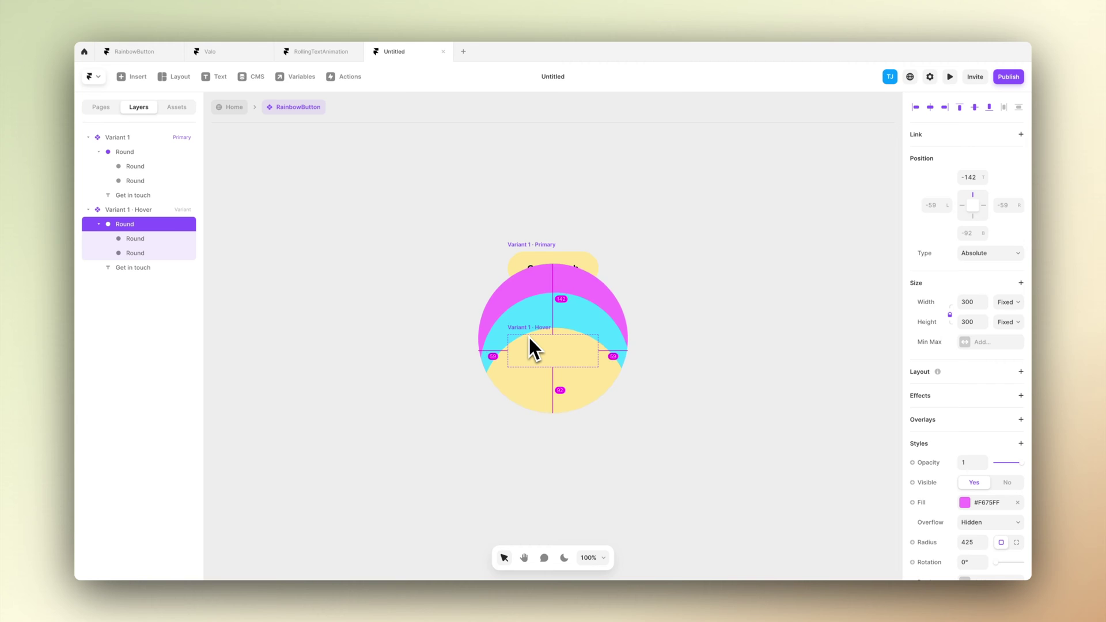
{"action": "key", "text": "shift+Up"}
{"action": "key", "text": "shift+Up"}
{"action": "key", "text": "shift+Up"}
{"action": "key", "text": "shift+Up"}
{"action": "key", "text": "shift+Up"}
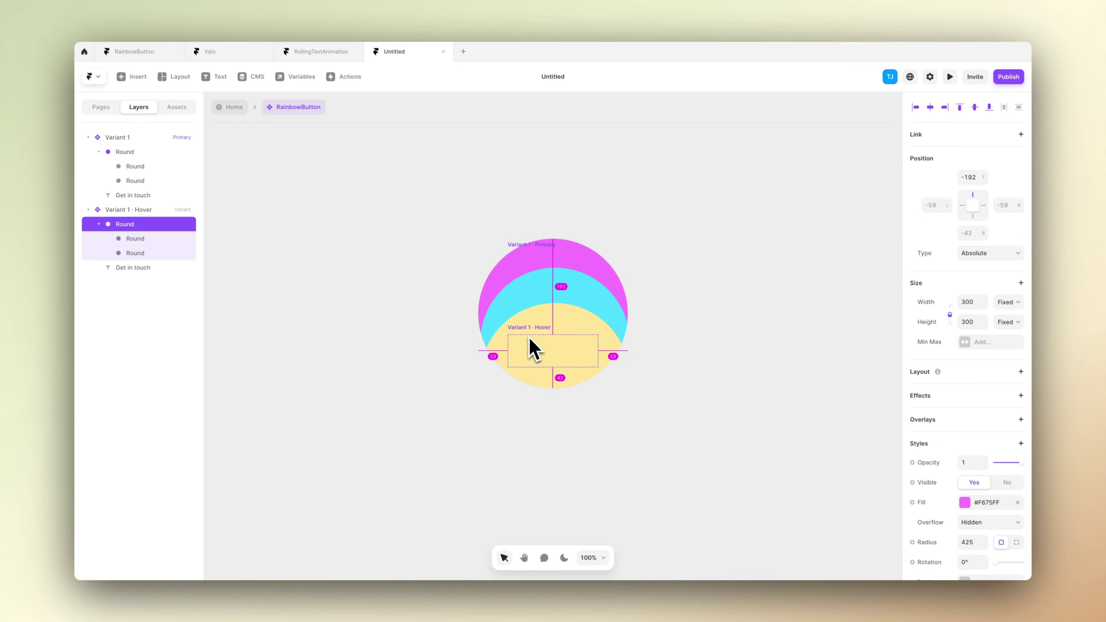
{"action": "key", "text": "Escape"}
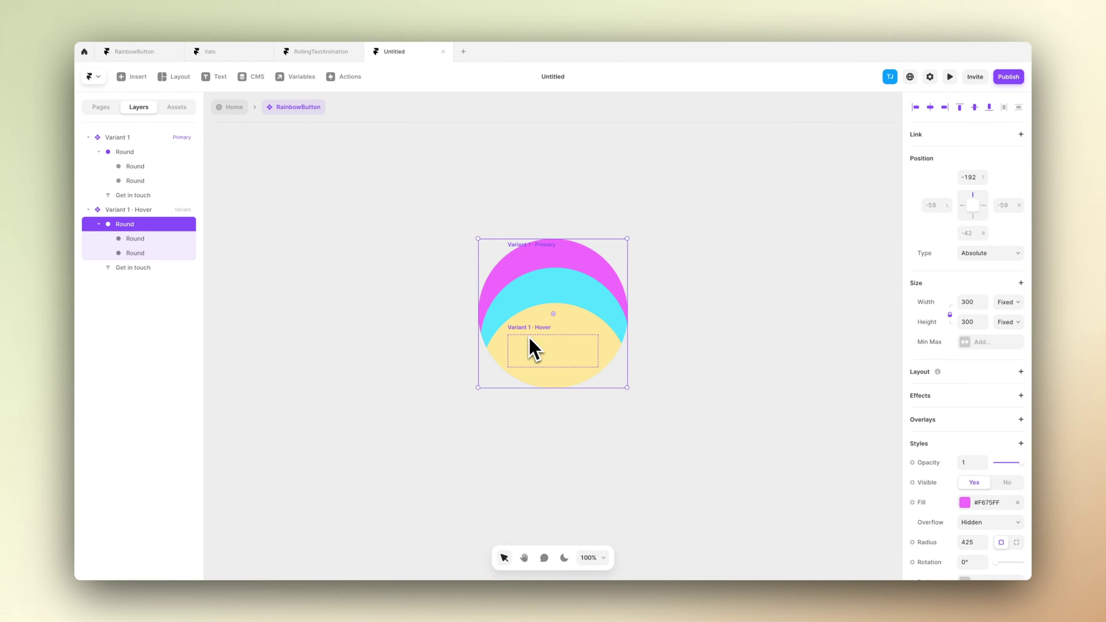
{"action": "left_click", "coordinate": [409, 346]}
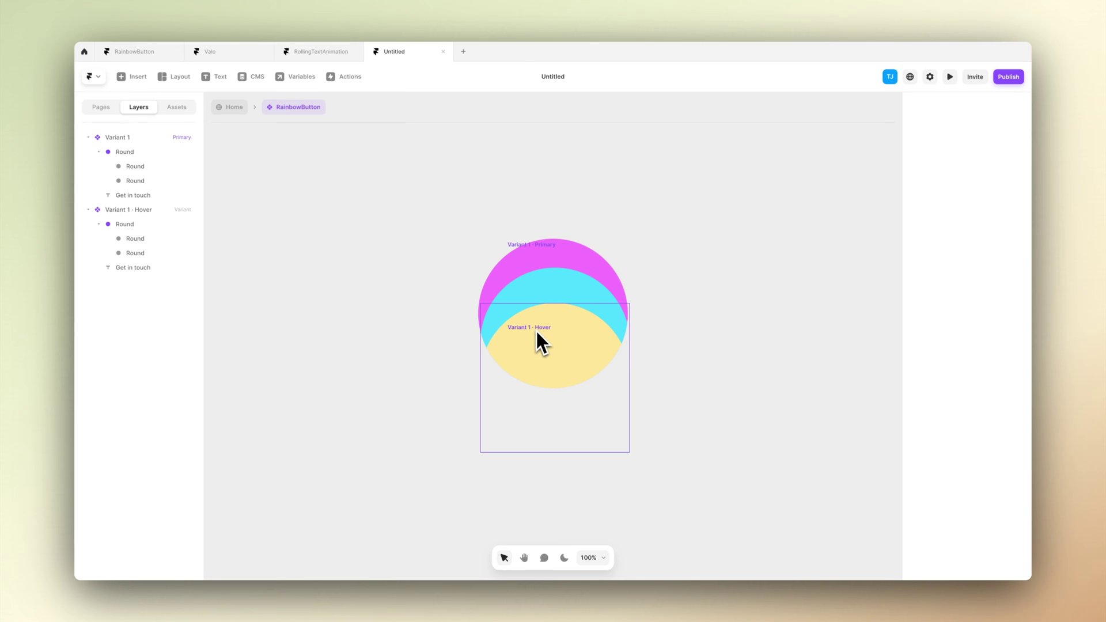
Set the Hover frame's overflow to Hidden and open a live preview
{"action": "left_click", "coordinate": [143, 213]}
{"action": "left_click", "coordinate": [974, 419]}
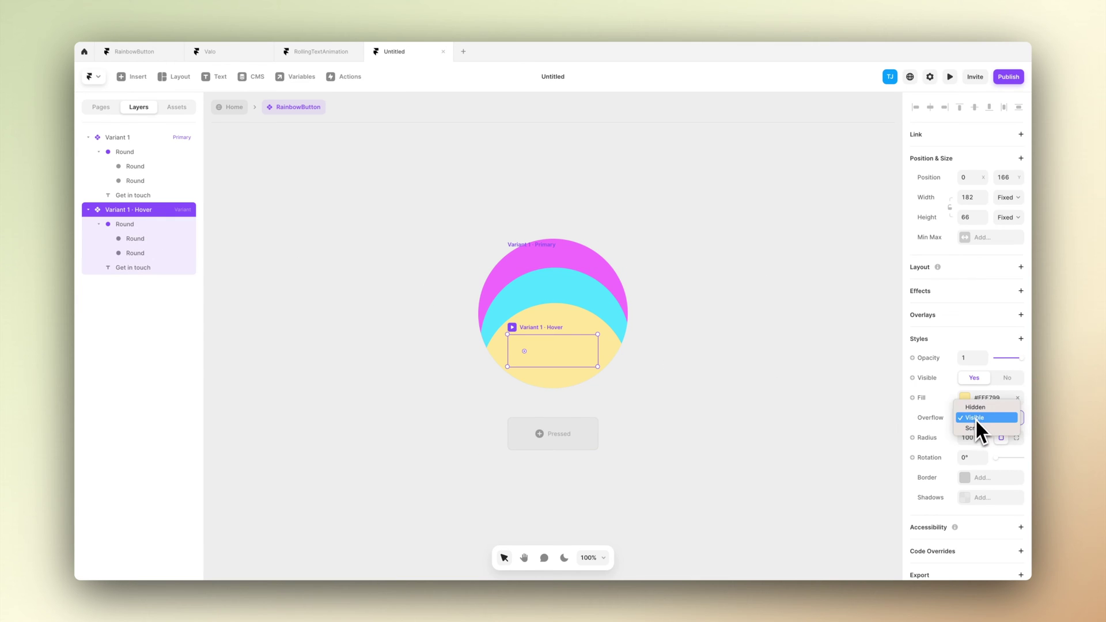
{"action": "left_click", "coordinate": [978, 426]}
{"action": "left_click", "coordinate": [741, 444]}
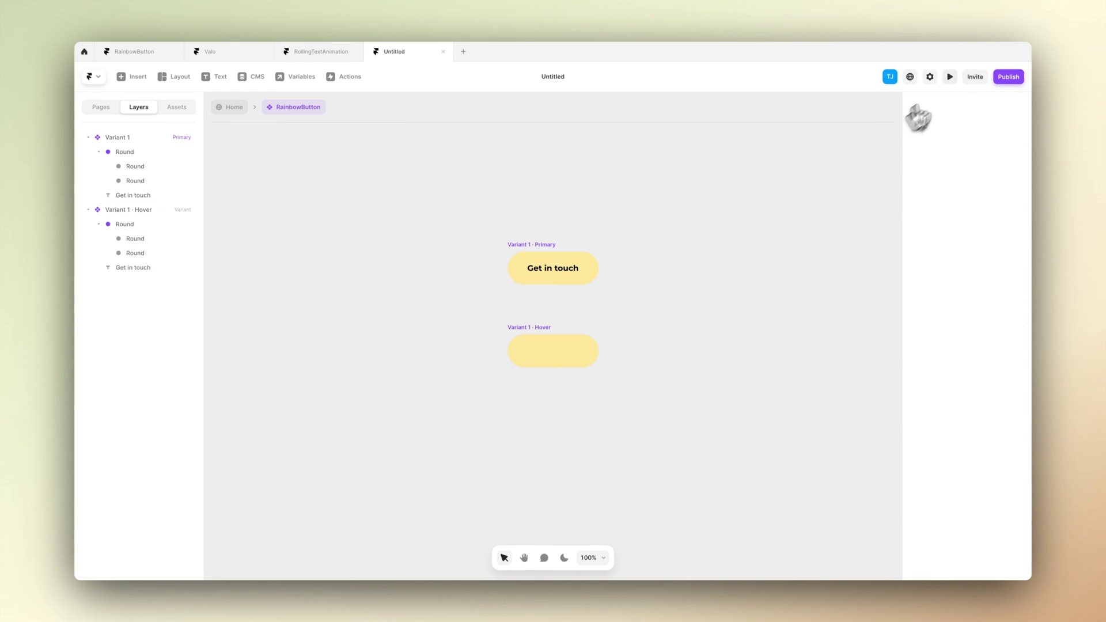
{"action": "left_click", "coordinate": [950, 76]}
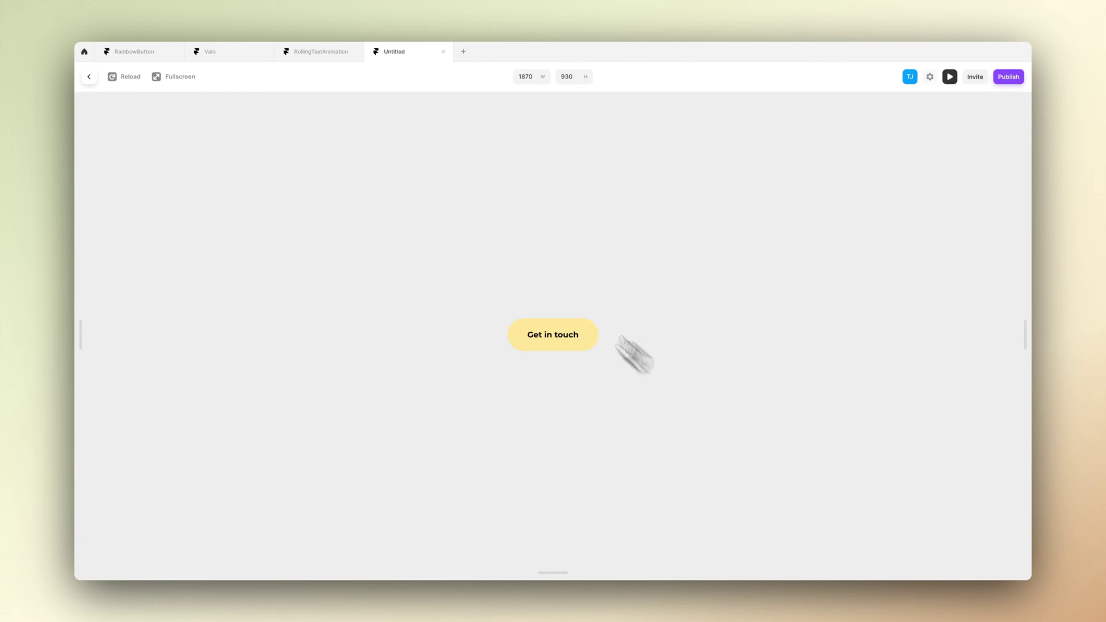
Bring the 'Get in touch' text layer in front of the circles
{"action": "left_click", "coordinate": [89, 77]}
{"action": "left_click", "coordinate": [560, 275]}
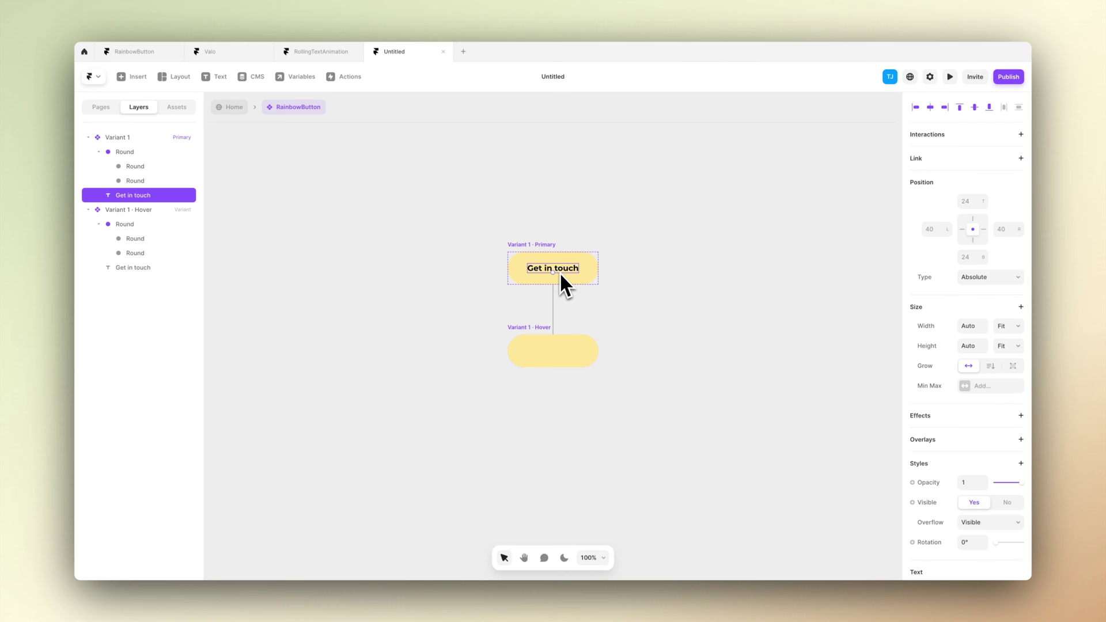
{"action": "right_click", "coordinate": [565, 269]}
{"action": "mouse_move", "coordinate": [599, 375]}
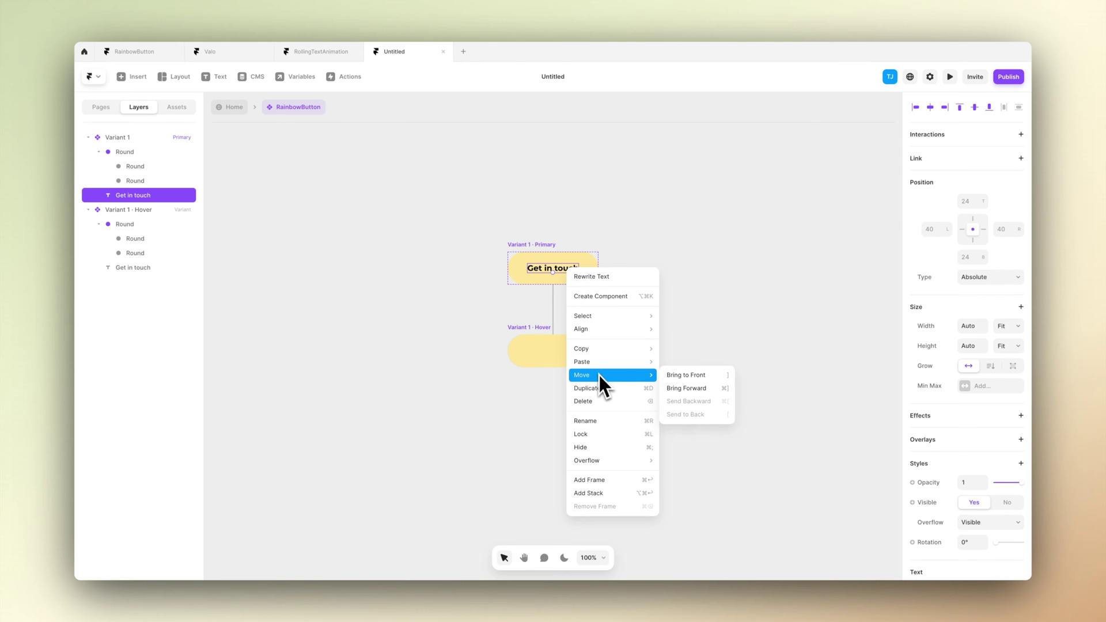
{"action": "left_click", "coordinate": [671, 377]}
{"action": "left_click", "coordinate": [673, 372]}
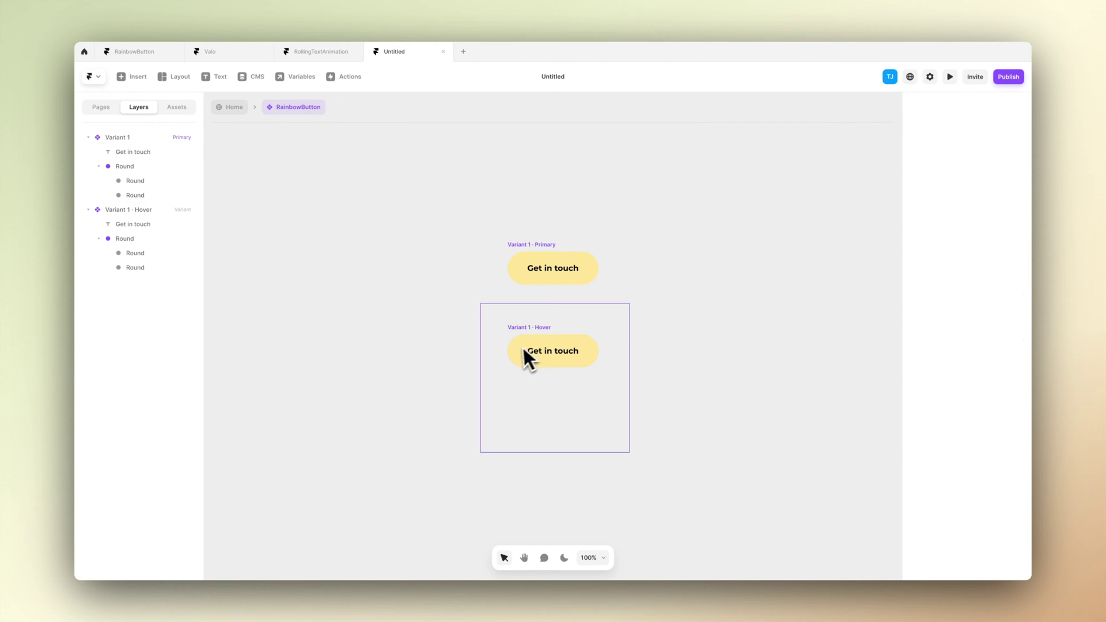
Set Variant 1's spring transition stiffness to 180 and preview the hover animation
{"action": "left_click", "coordinate": [539, 253]}
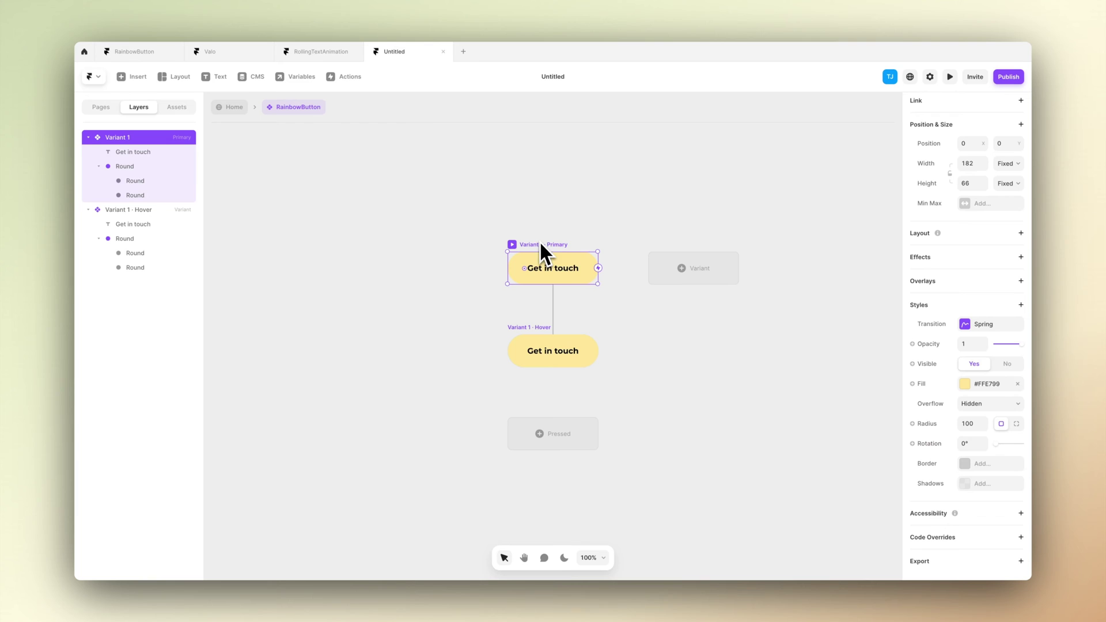
{"action": "left_click", "coordinate": [963, 325]}
{"action": "left_click", "coordinate": [835, 432]}
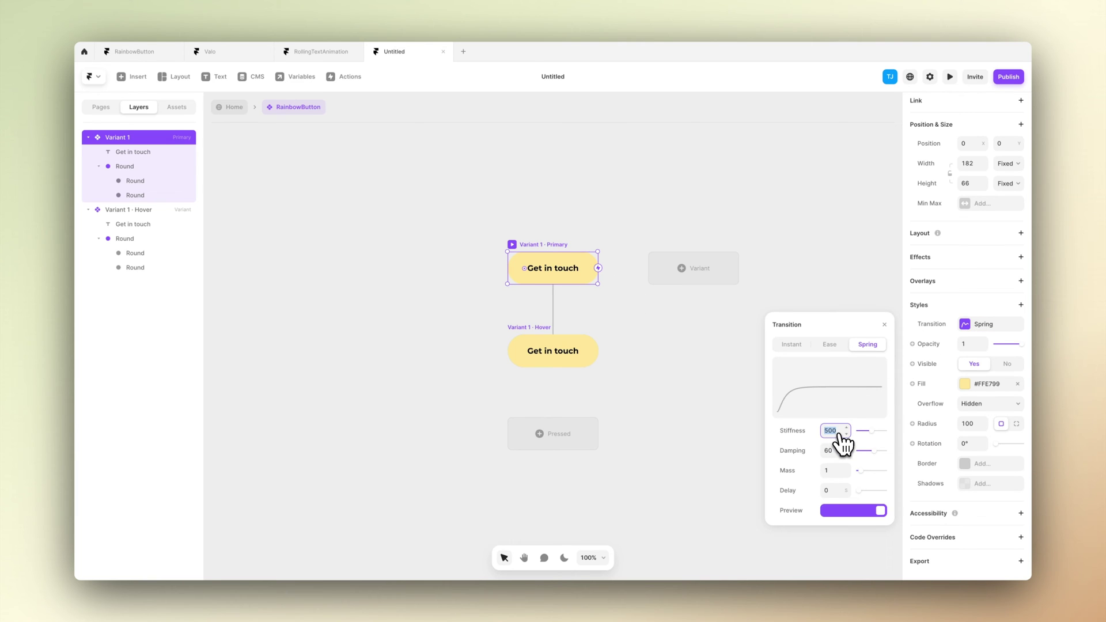
{"action": "type", "text": "180"}
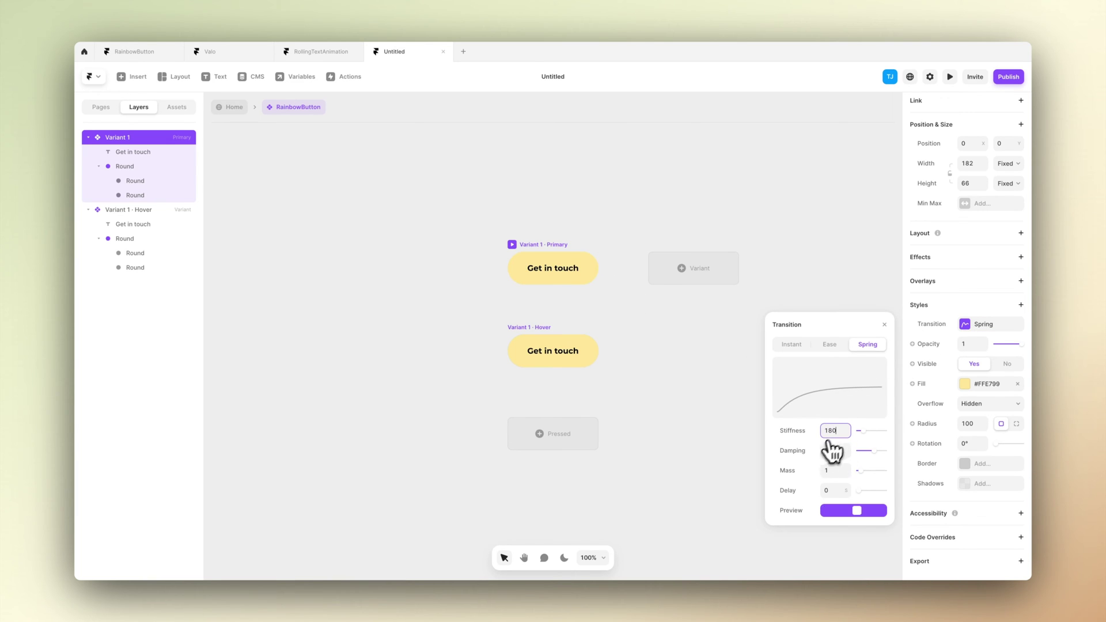
{"action": "left_click", "coordinate": [726, 462]}
{"action": "left_click", "coordinate": [950, 74]}
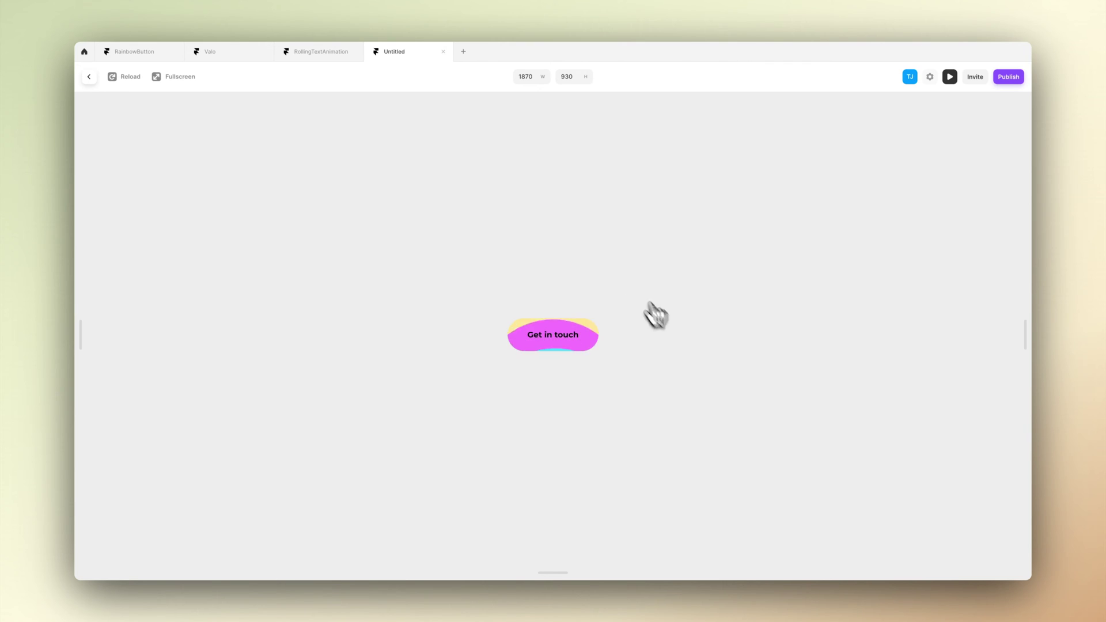
{"action": "left_click", "coordinate": [90, 76]}
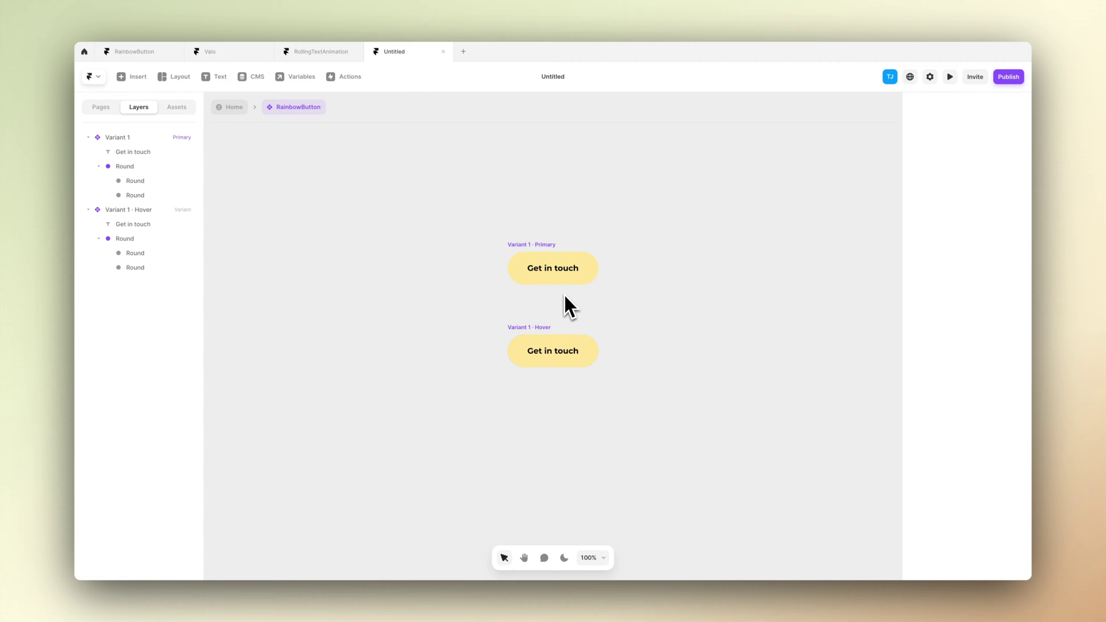
Duplicate the 'Get in touch' label, name the copies Title1 and Title2, and shift Title2 40 px down
{"action": "left_click", "coordinate": [565, 272]}
{"action": "key", "text": "ctrl+d"}
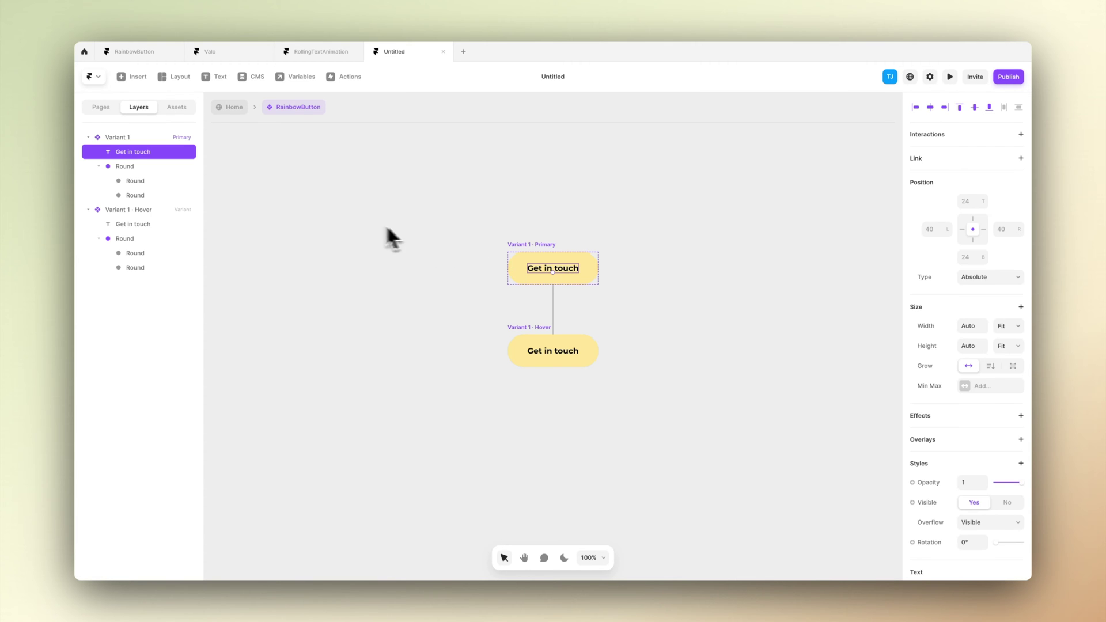
{"action": "left_click", "coordinate": [130, 167]}
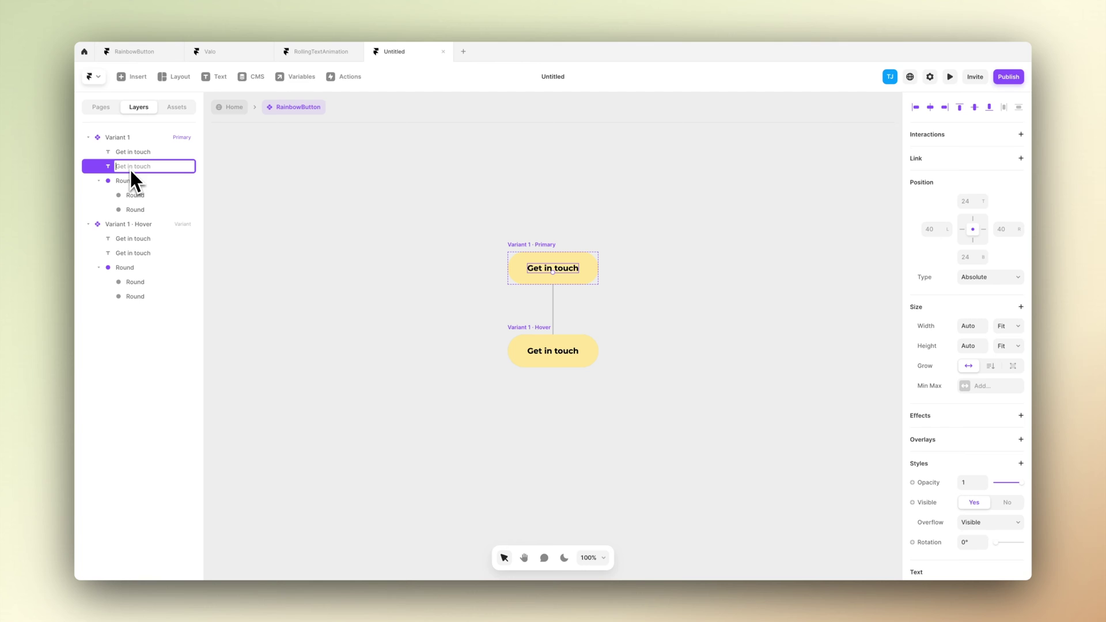
{"action": "type", "text": "Title"}
{"action": "double_click", "coordinate": [125, 152]}
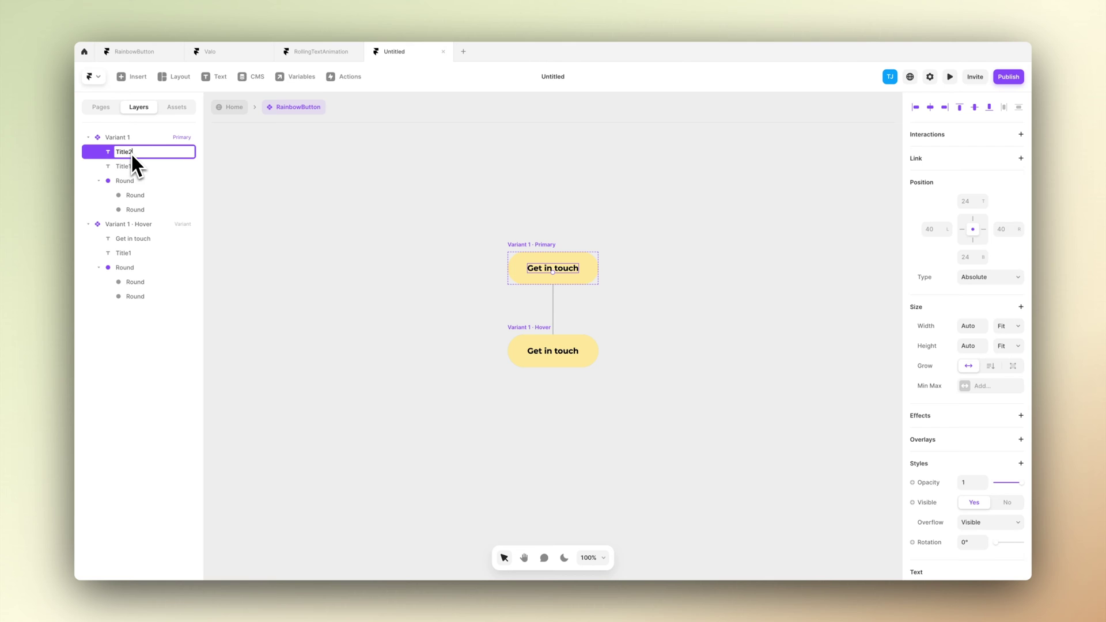
{"action": "left_click", "coordinate": [563, 272]}
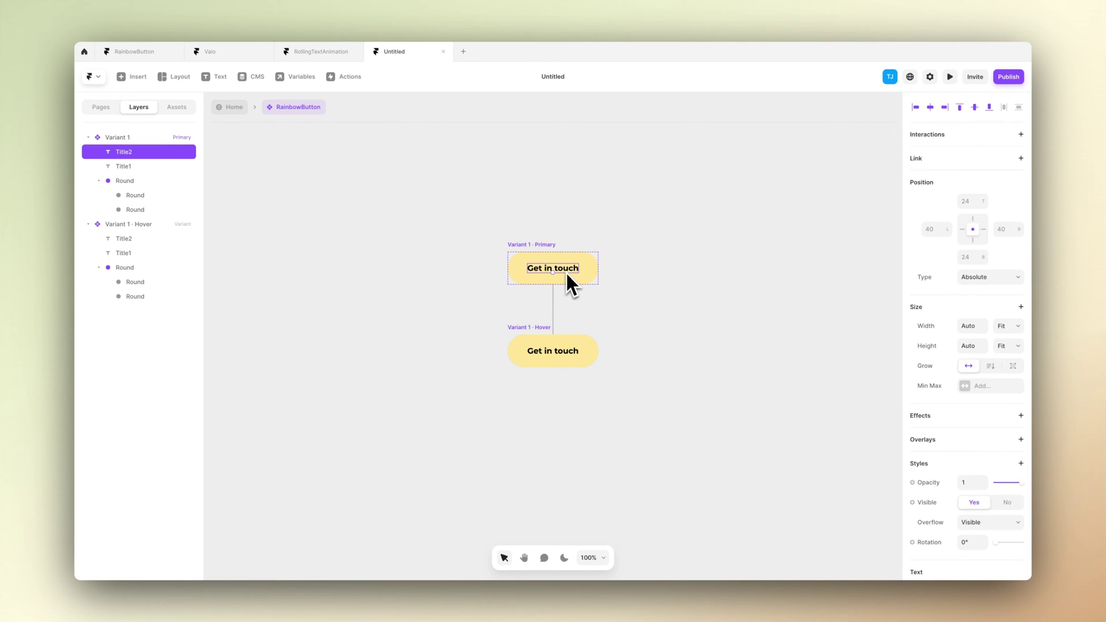
{"action": "key", "text": "shift+Down"}
{"action": "key", "text": "shift+Down"}
{"action": "key", "text": "shift+Down"}
{"action": "key", "text": "shift+Down"}
Fade Title2 to 0 opacity and centre it vertically in the Hover variant
{"action": "left_click_drag", "start_coordinate": [1022, 484], "coordinate": [936, 490]}
{"action": "left_click", "coordinate": [531, 330]}
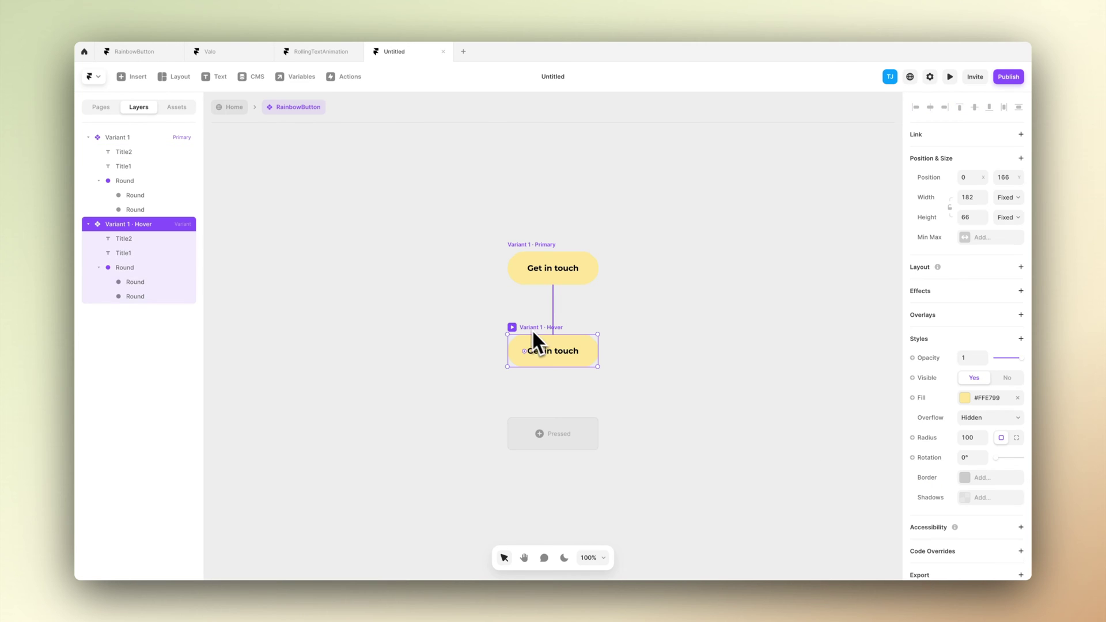
{"action": "left_click", "coordinate": [132, 239]}
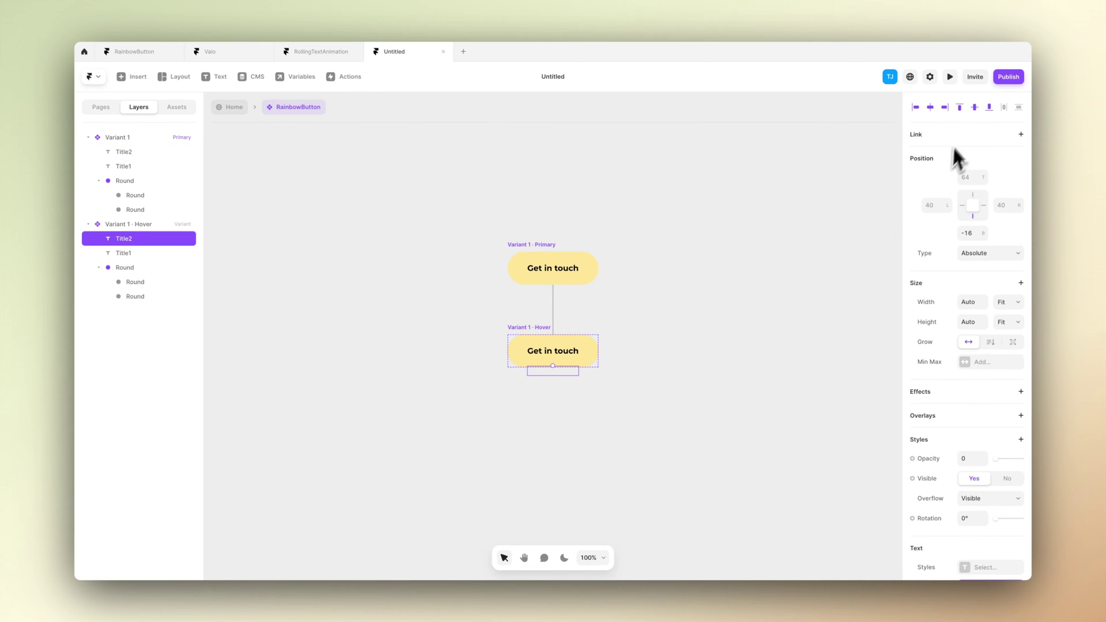
{"action": "left_click", "coordinate": [974, 107]}
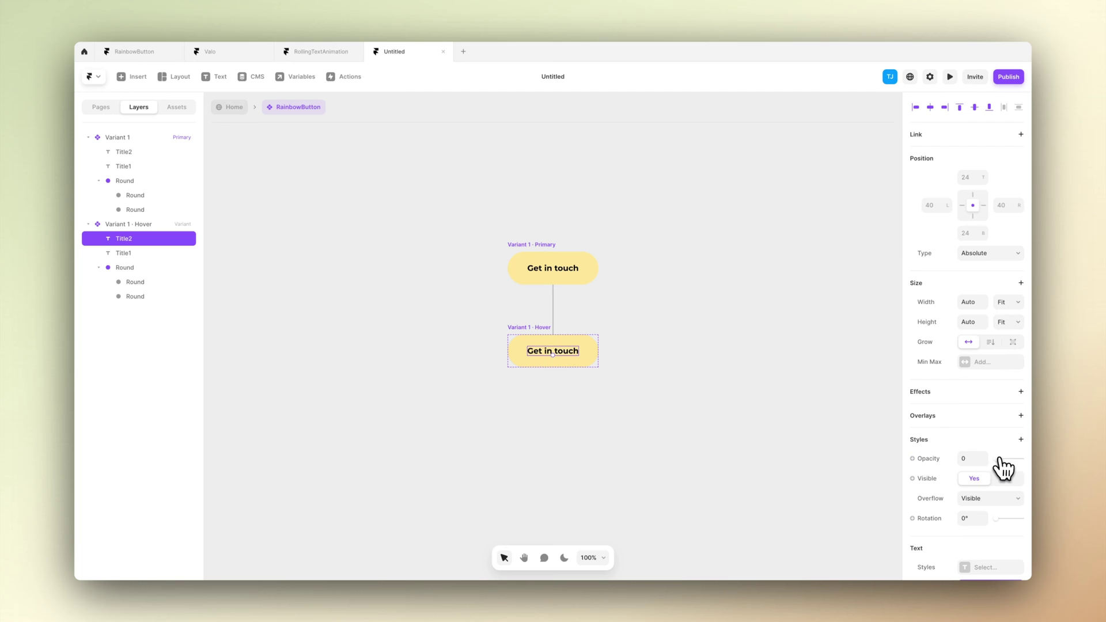
{"action": "left_click", "coordinate": [597, 380]}
Raise the Hover variant's Title1 to a top offset of -15
{"action": "left_click", "coordinate": [572, 354]}
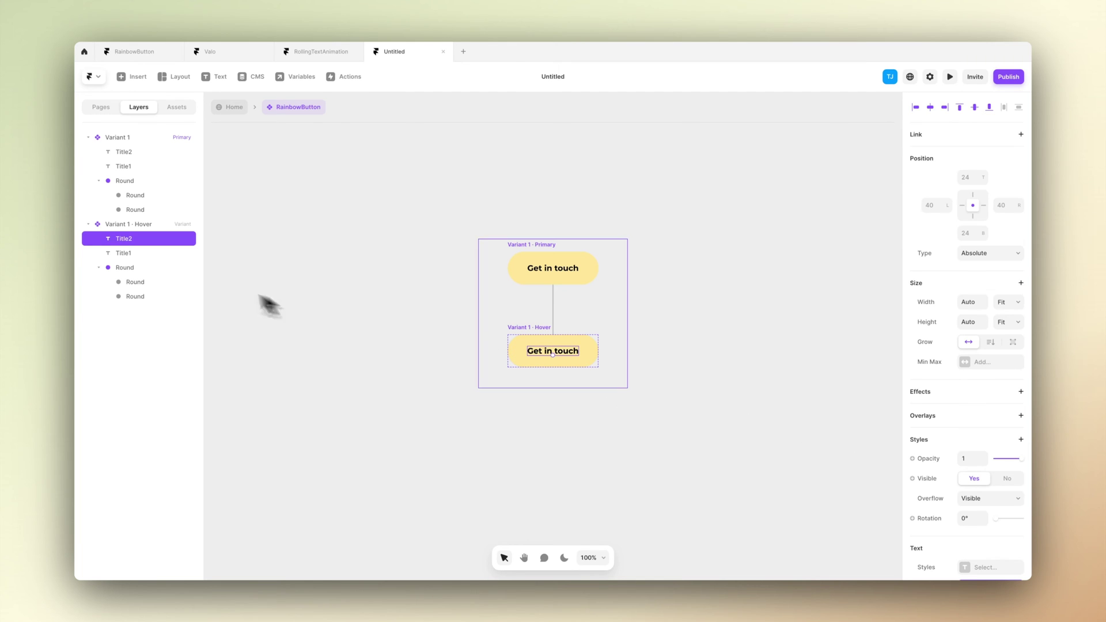
{"action": "left_click", "coordinate": [144, 253]}
{"action": "key", "text": "Up"}
{"action": "key", "text": "Up"}
{"action": "key", "text": "Up"}
{"action": "key", "text": "Up"}
{"action": "key", "text": "Up"}
{"action": "key", "text": "Up"}
{"action": "key", "text": "Up"}
{"action": "key", "text": "Up"}
{"action": "key", "text": "Up"}
{"action": "key", "text": "Up"}
{"action": "key", "text": "Up"}
{"action": "key", "text": "Up"}
{"action": "key", "text": "Up"}
{"action": "key", "text": "Up"}
{"action": "key", "text": "Up"}
{"action": "key", "text": "Up"}
{"action": "key", "text": "Up"}
{"action": "key", "text": "Up"}
{"action": "key", "text": "Up"}
{"action": "key", "text": "Up"}
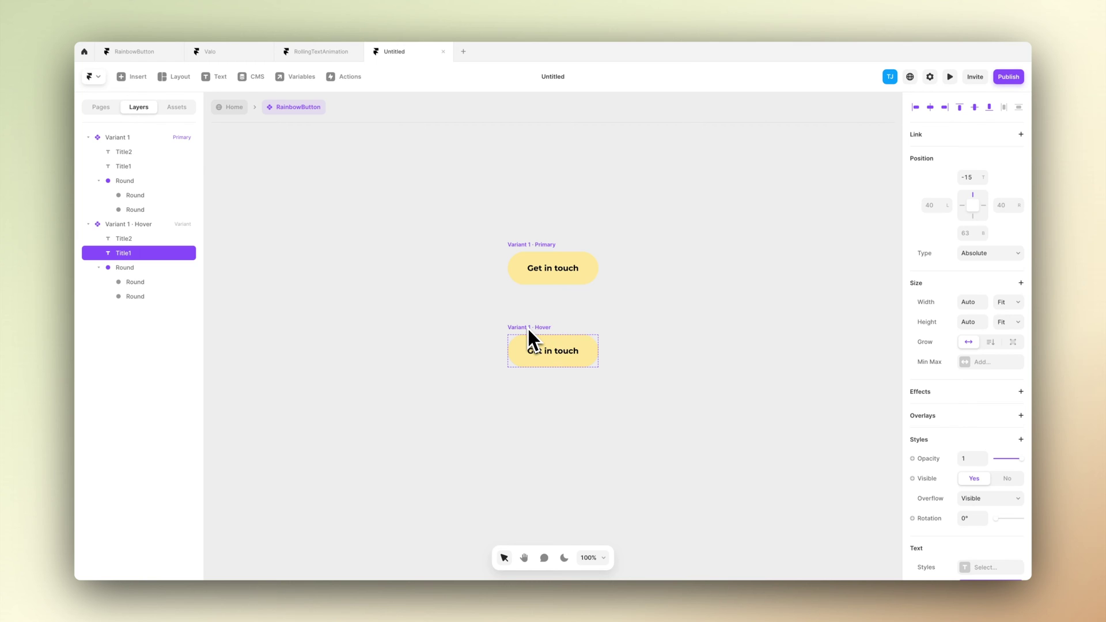
{"action": "left_click", "coordinate": [662, 320]}
Preview the rolling-label hover, then select the Primary variant
{"action": "left_click", "coordinate": [945, 84]}
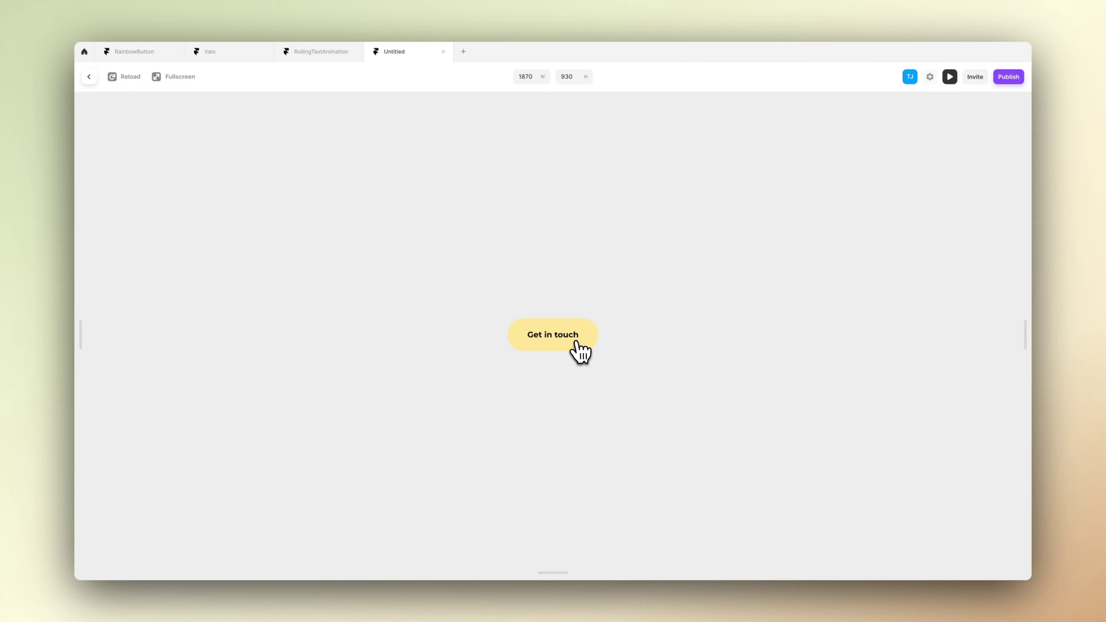
{"action": "left_click", "coordinate": [96, 82]}
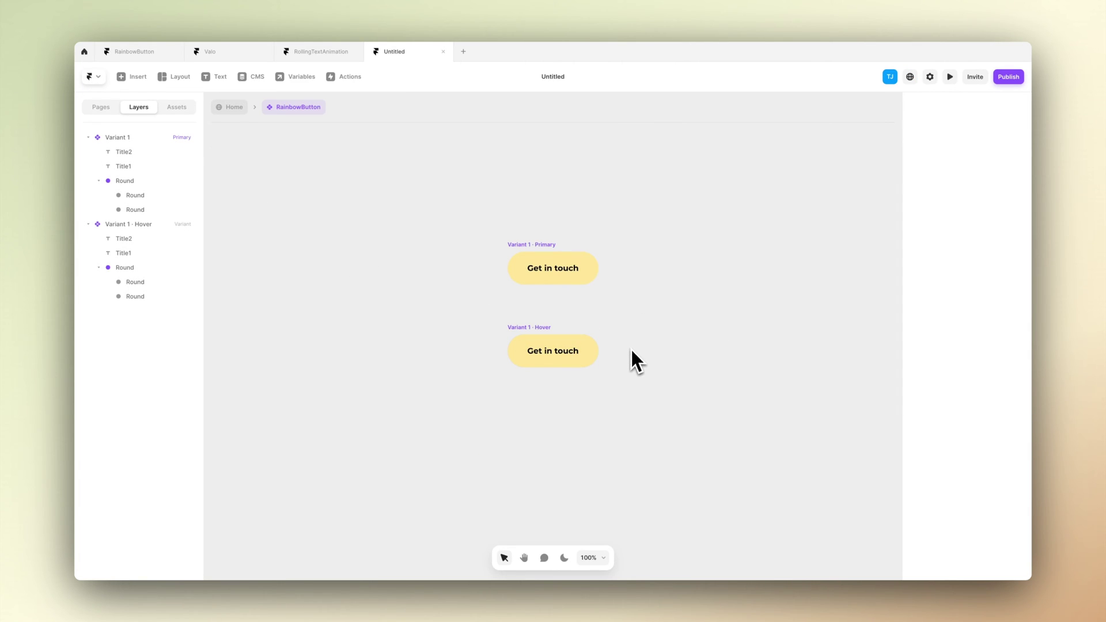
{"action": "left_click", "coordinate": [560, 343]}
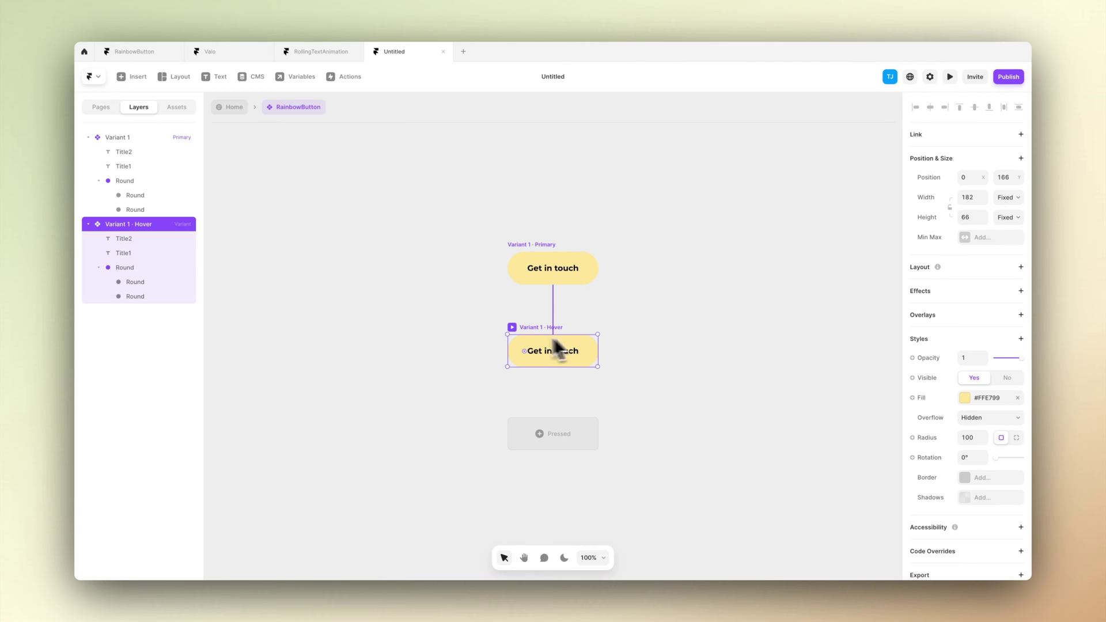
{"action": "key", "text": "super+p"}
{"action": "left_click", "coordinate": [528, 323]}
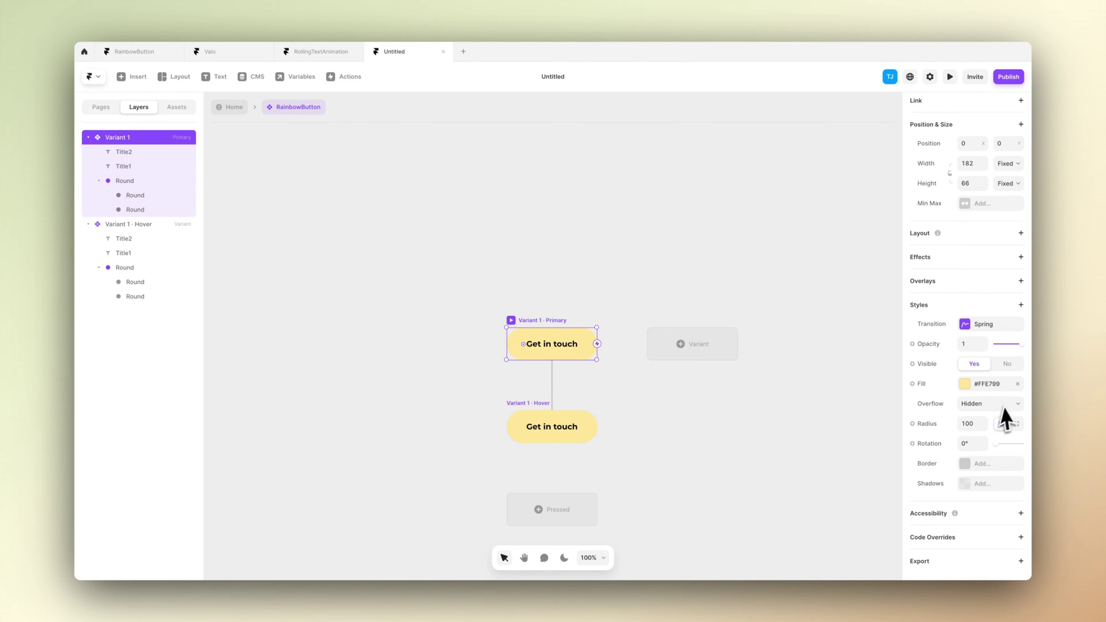
Change the Primary variant's transition to Ease Out, reshaped into a custom Bezier (0.12, 0.23, 0.05, 1)
{"action": "left_click", "coordinate": [965, 327]}
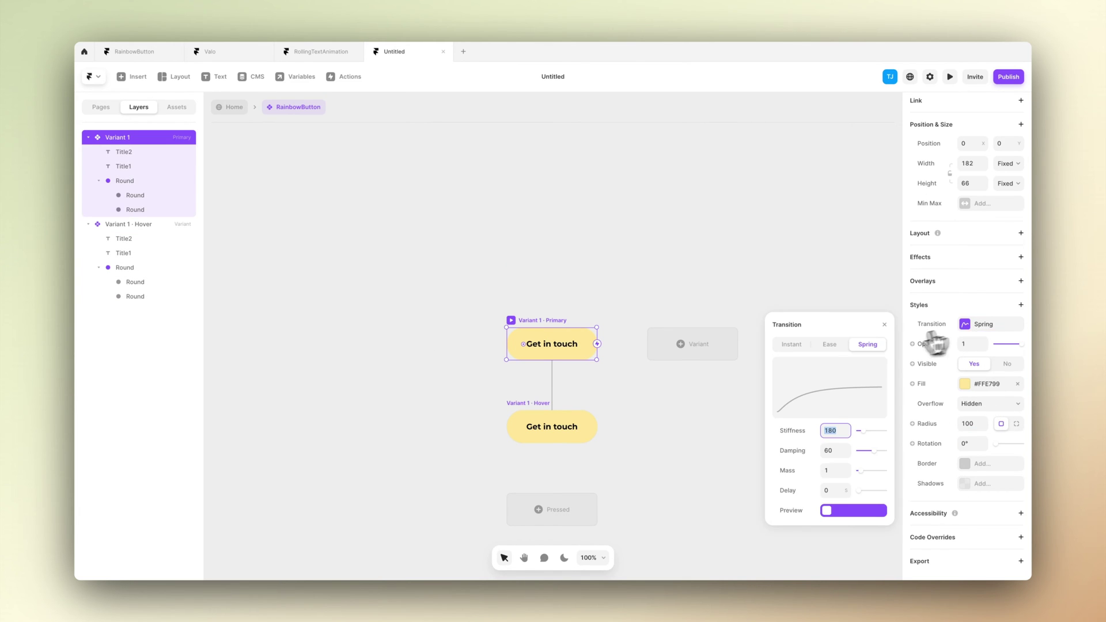
{"action": "left_click", "coordinate": [832, 348]}
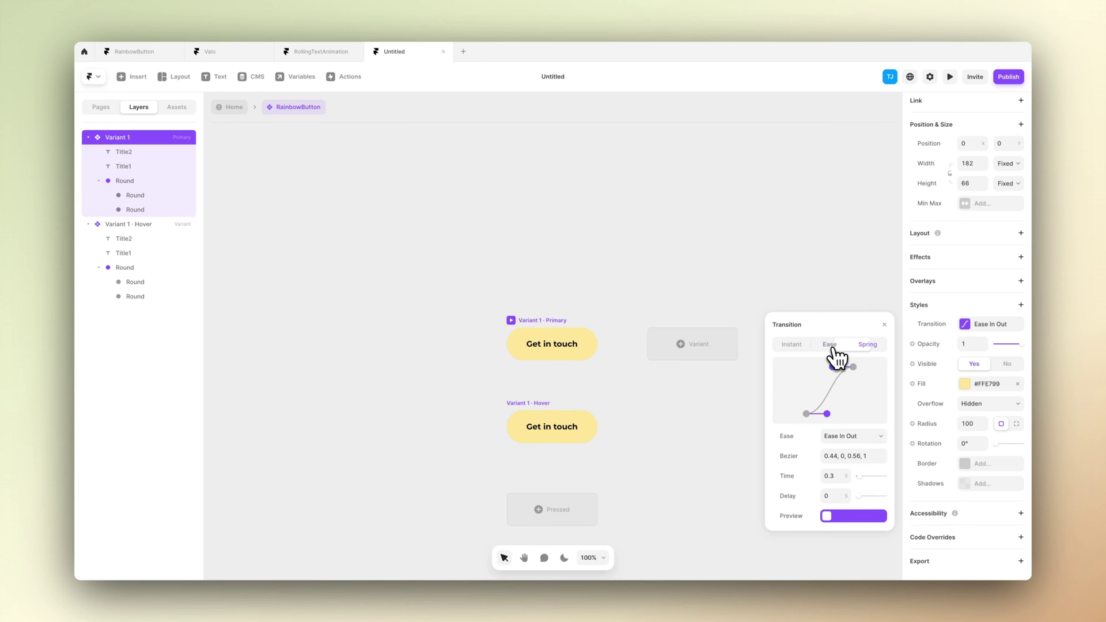
{"action": "left_click", "coordinate": [841, 437]}
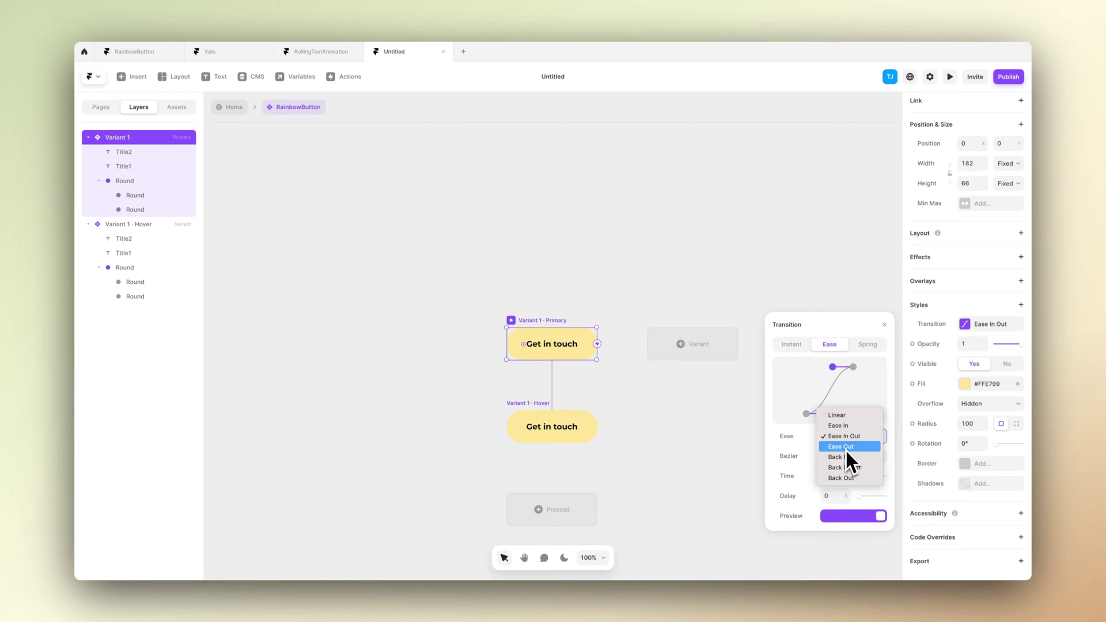
{"action": "left_click", "coordinate": [845, 447]}
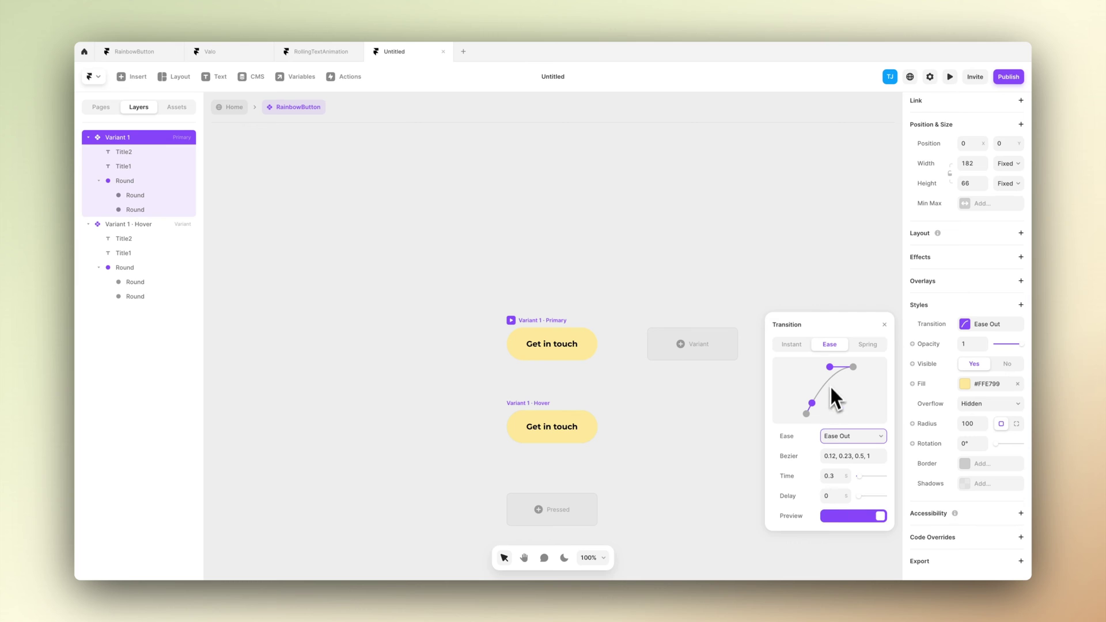
{"action": "left_click_drag", "start_coordinate": [829, 367], "coordinate": [807, 367]}
{"action": "left_click", "coordinate": [699, 440]}
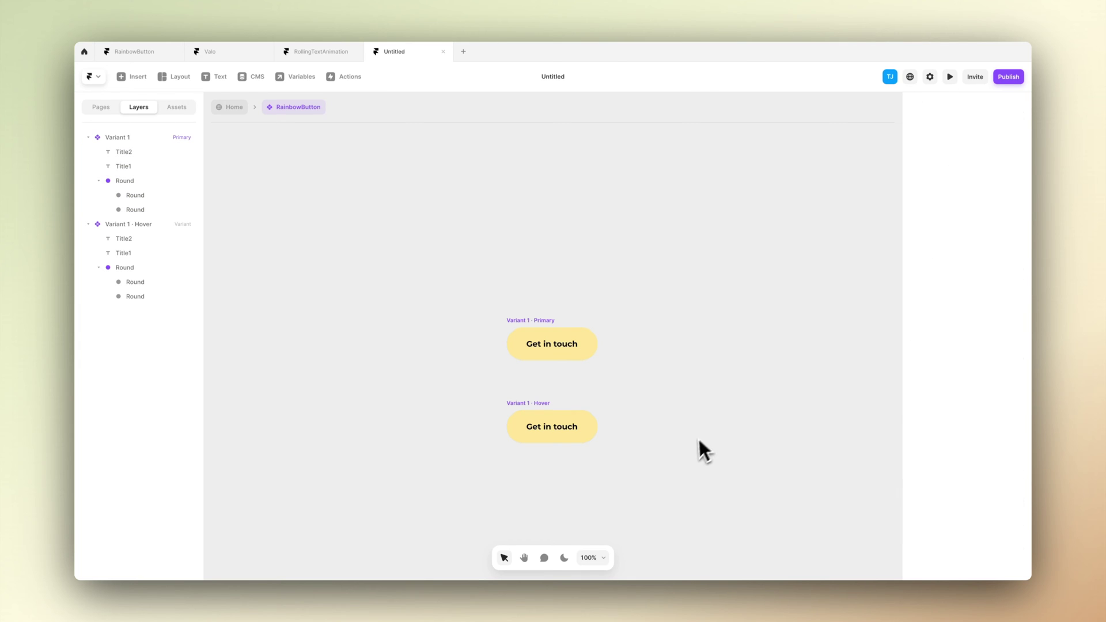
Preview the eased hover and set the transition duration to 0.3 s
{"action": "left_click", "coordinate": [951, 77]}
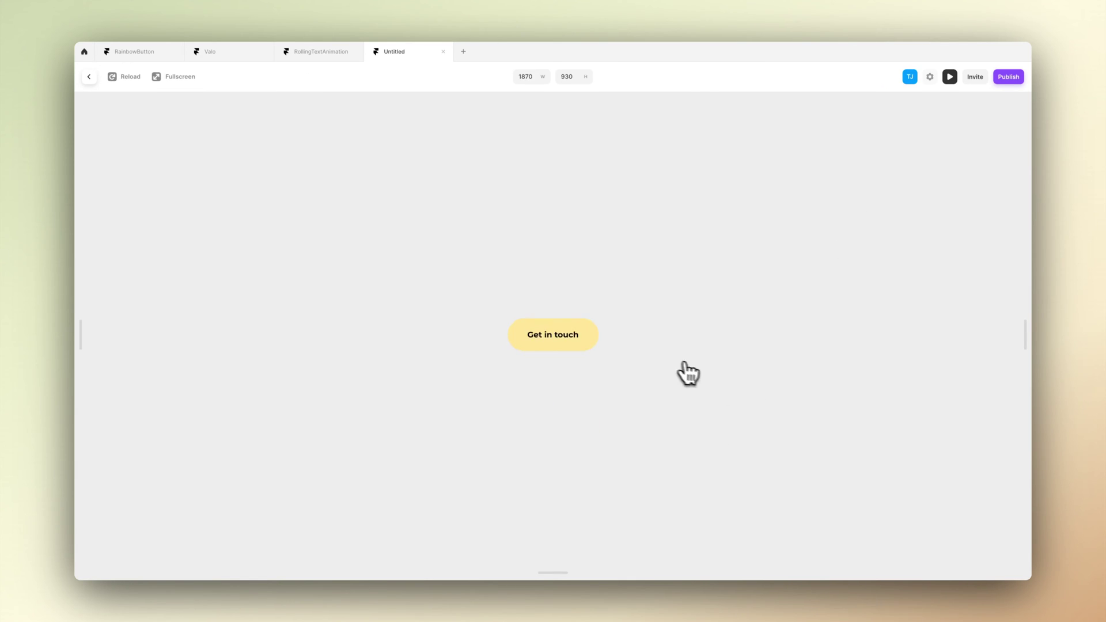
{"action": "left_click", "coordinate": [89, 77]}
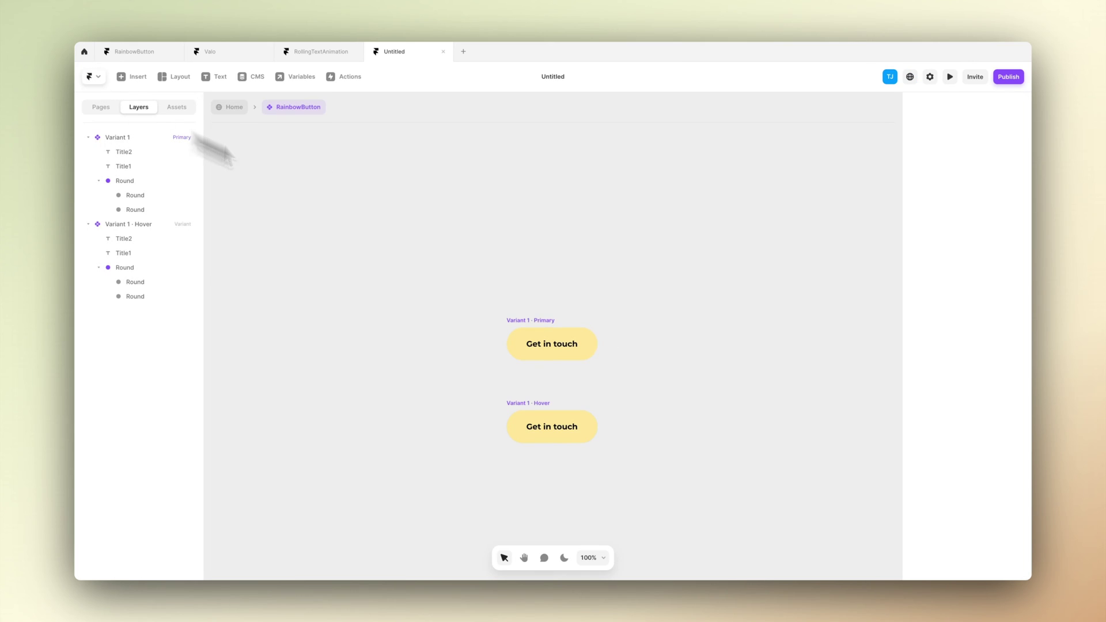
{"action": "left_click", "coordinate": [561, 333]}
{"action": "left_click", "coordinate": [973, 324]}
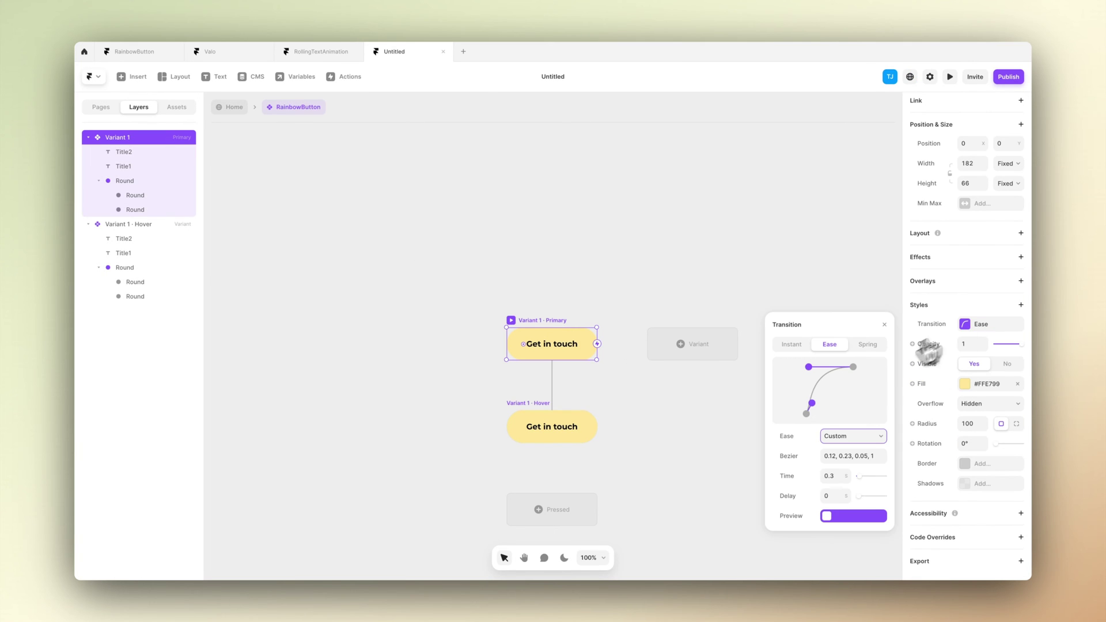
{"action": "left_click", "coordinate": [833, 477]}
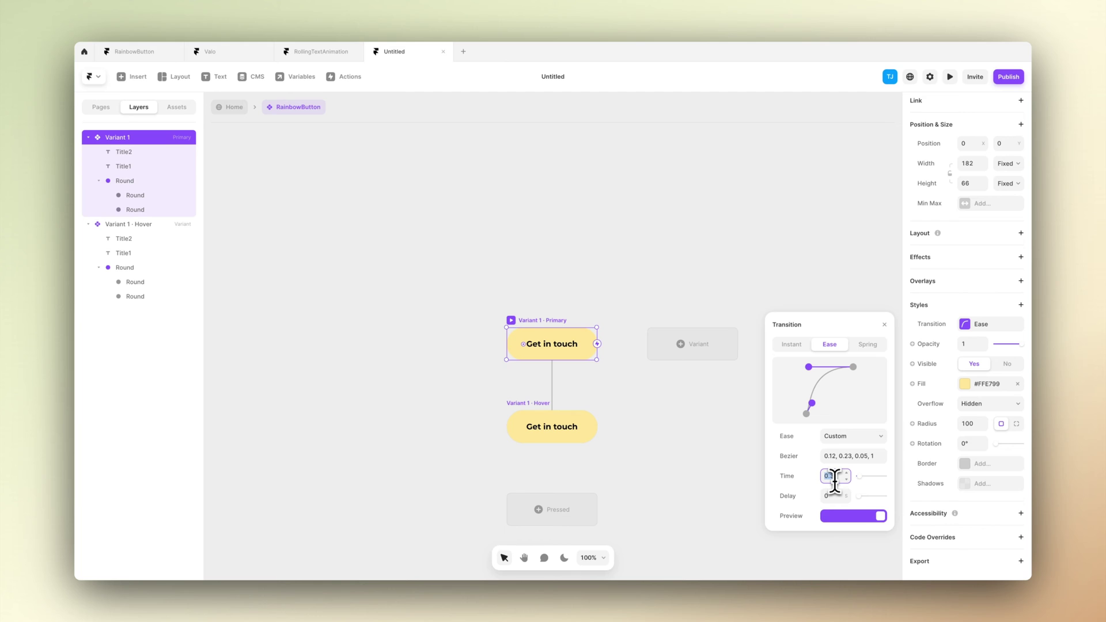
{"action": "left_click", "coordinate": [694, 472]}
Preview the finished hover animation and return to the Home page
{"action": "left_click", "coordinate": [950, 76]}
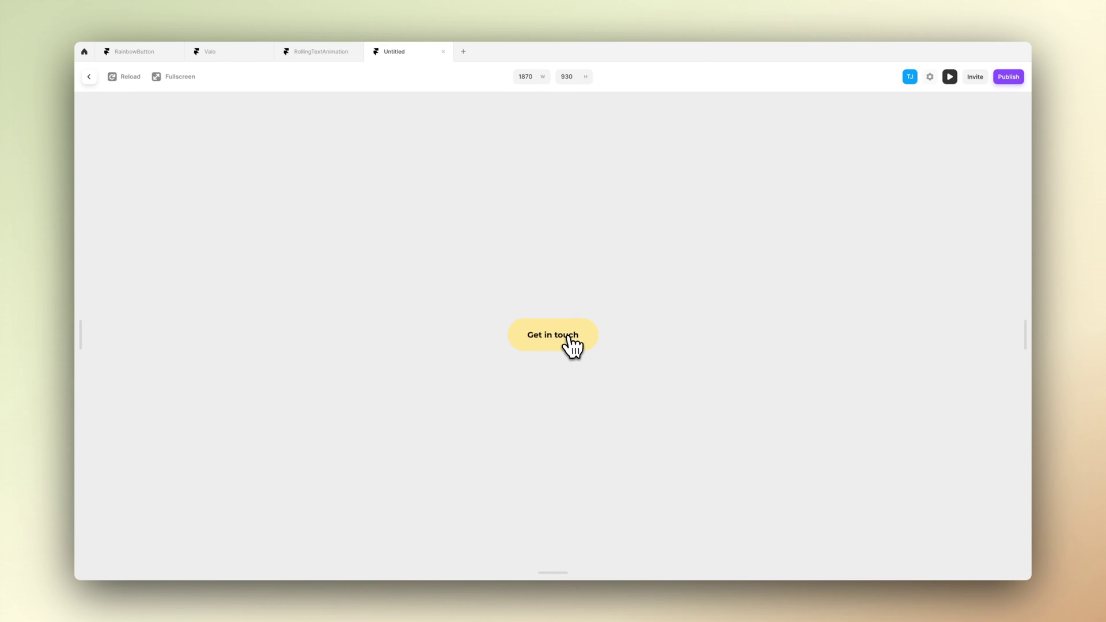
{"action": "left_click", "coordinate": [89, 77]}
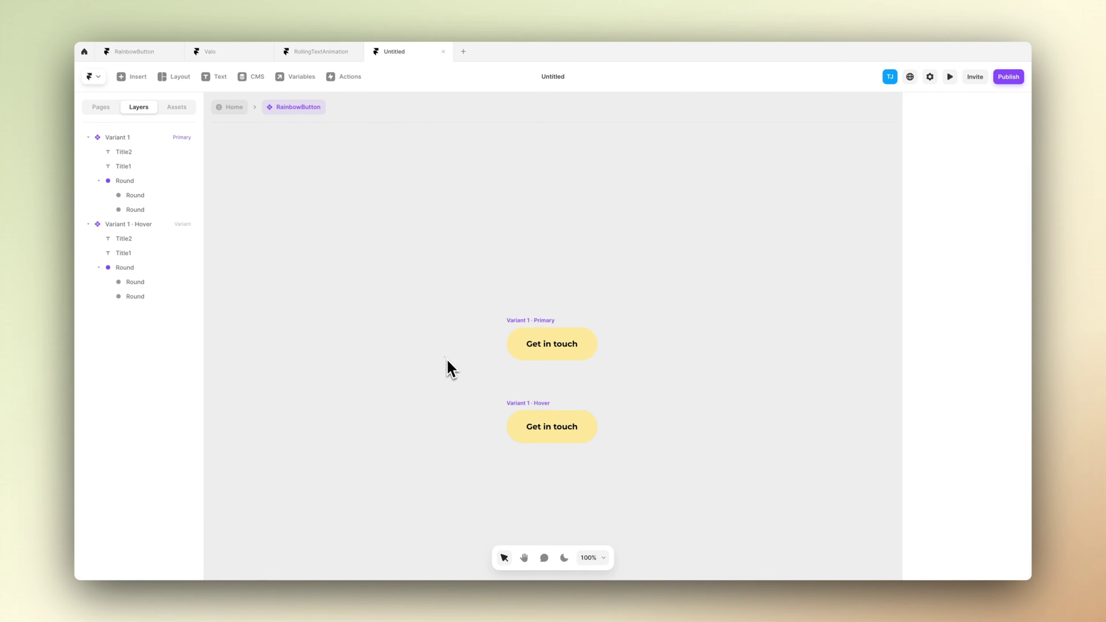
{"action": "key", "text": "Escape"}
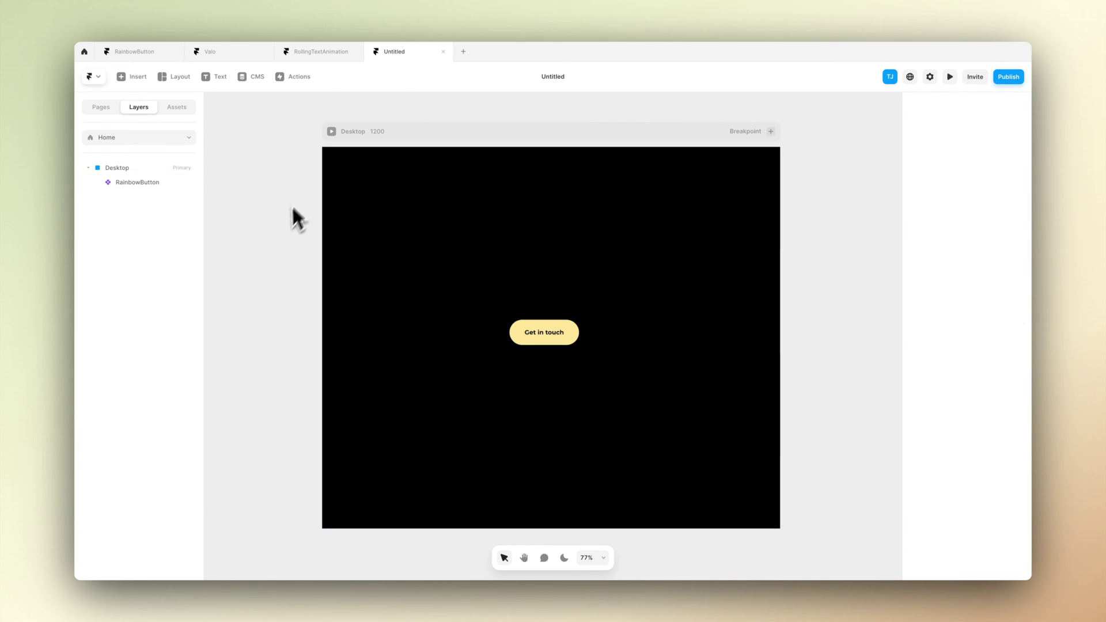
{"action": "left_click", "coordinate": [331, 132]}
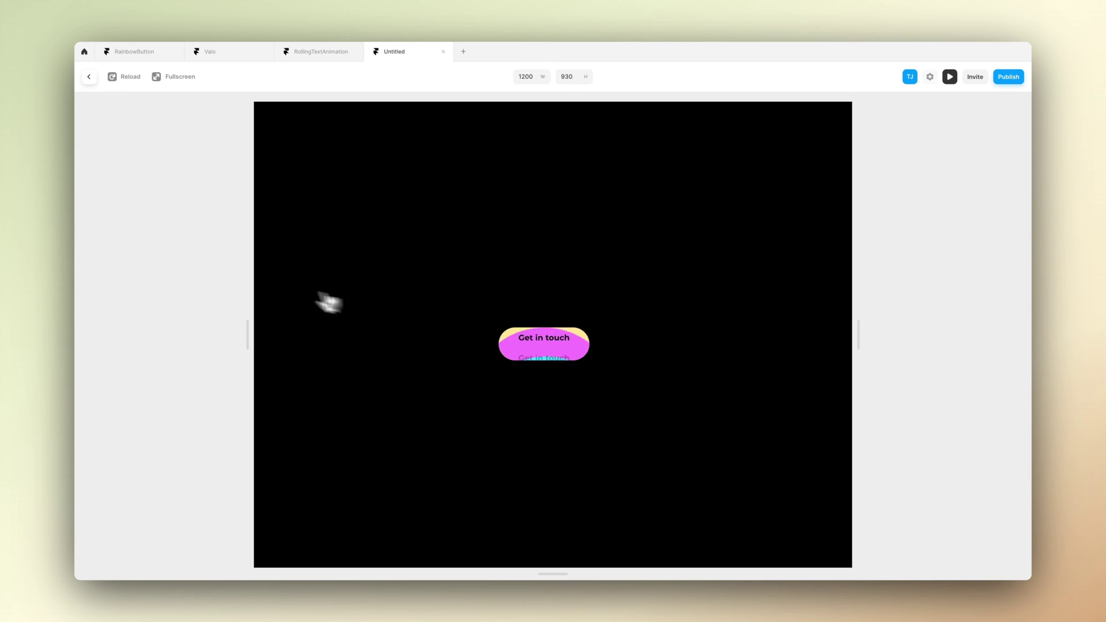
{"action": "left_click", "coordinate": [88, 77]}
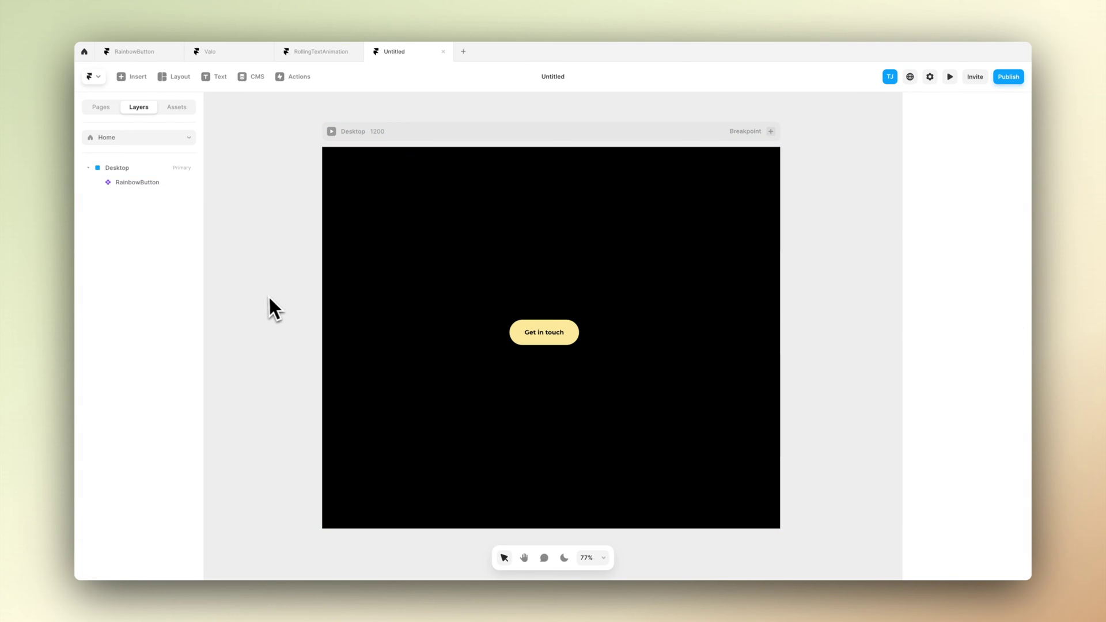
{"action": "left_click", "coordinate": [526, 342]}
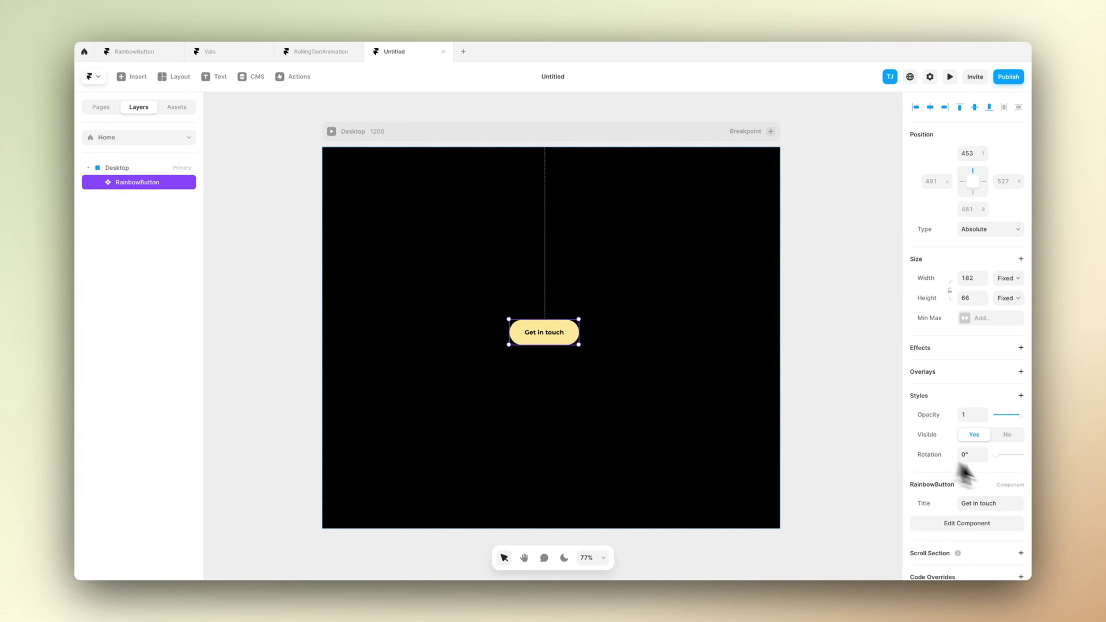
{"action": "scroll", "coordinate": [992, 480], "scroll_direction": "down", "scroll_amount": 1}
{"action": "left_click", "coordinate": [987, 465]}
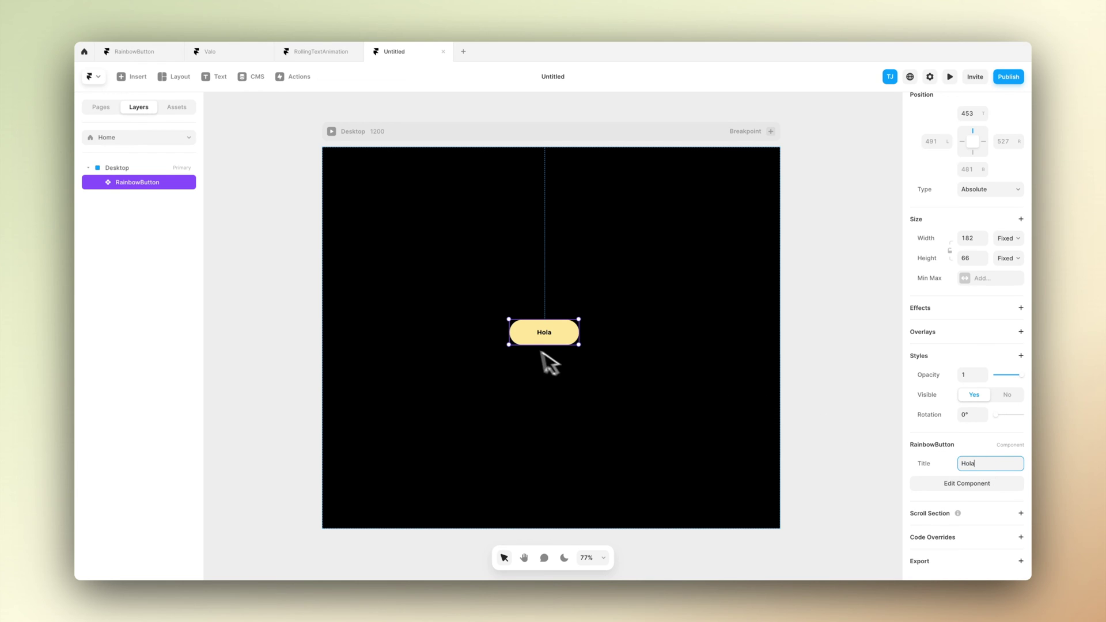
{"action": "left_click", "coordinate": [985, 468]}
{"action": "left_click", "coordinate": [884, 435]}
{"action": "left_click", "coordinate": [333, 134]}
{"action": "key", "text": "super+p"}
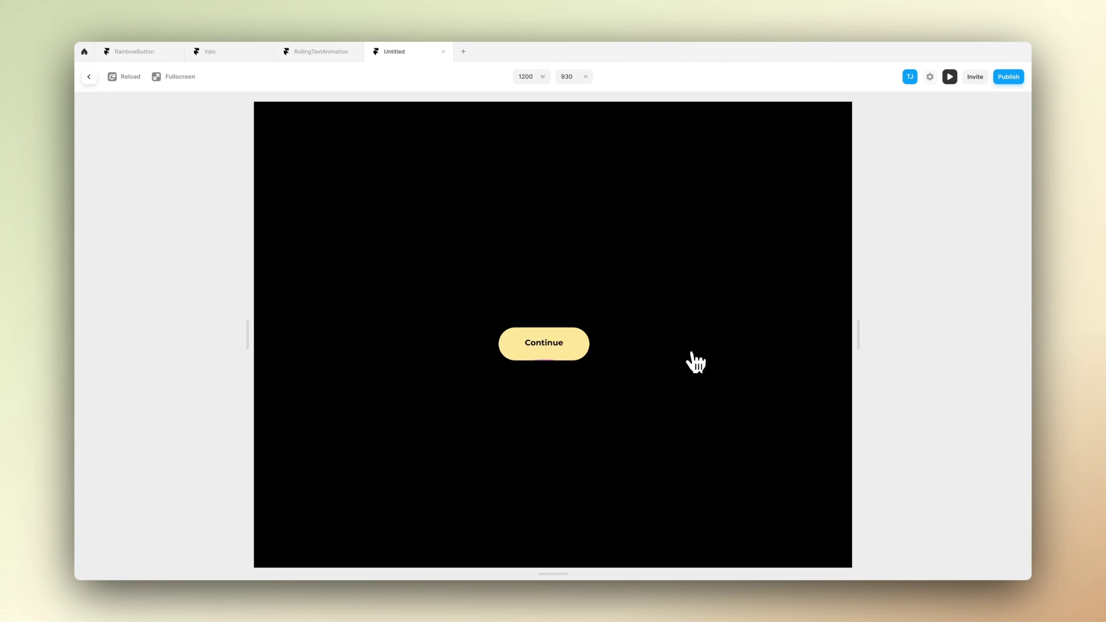
{"action": "left_click", "coordinate": [89, 76]}
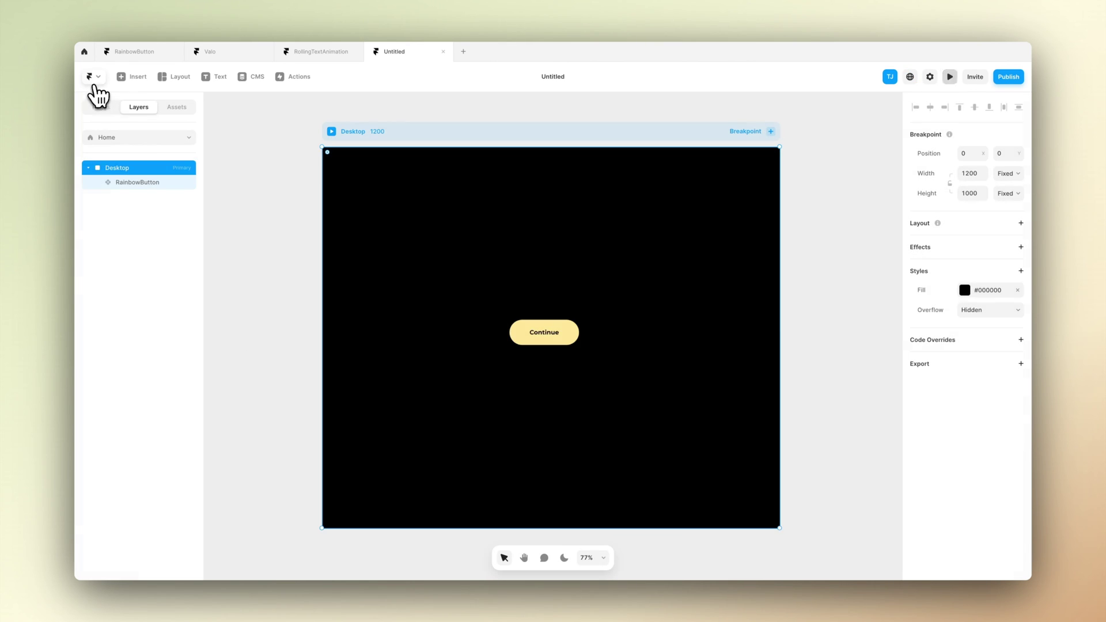
{"action": "left_click", "coordinate": [190, 181]}
{"action": "left_click", "coordinate": [299, 334]}
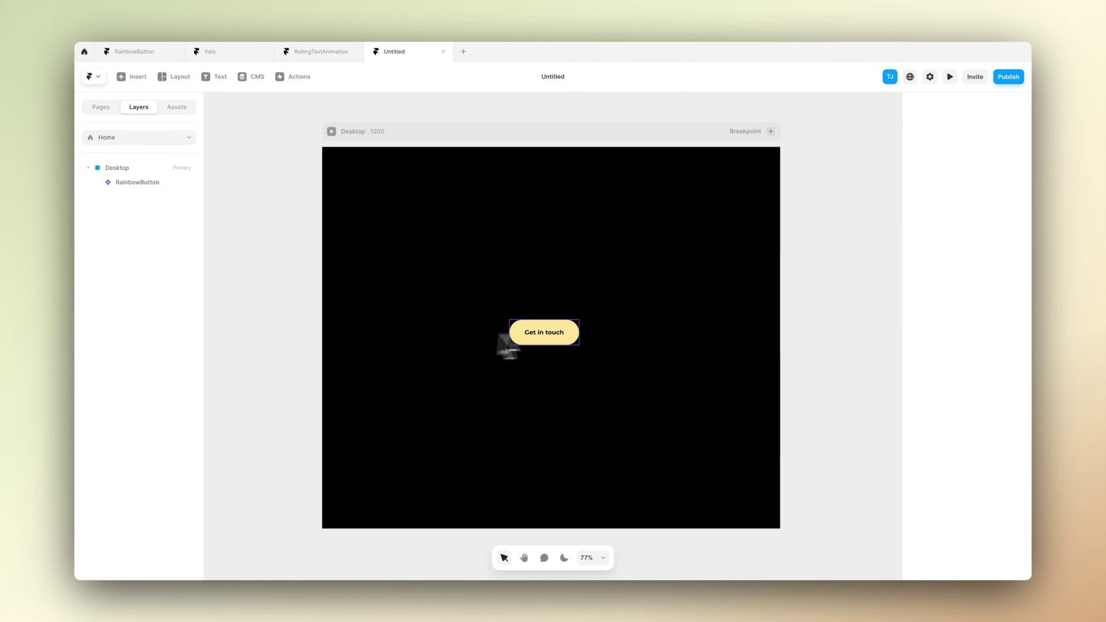
Inside RainbowButton, bind the Primary variant's pale yellow fill to a new Background colour variable
{"action": "double_click", "coordinate": [567, 339]}
{"action": "left_click", "coordinate": [420, 284]}
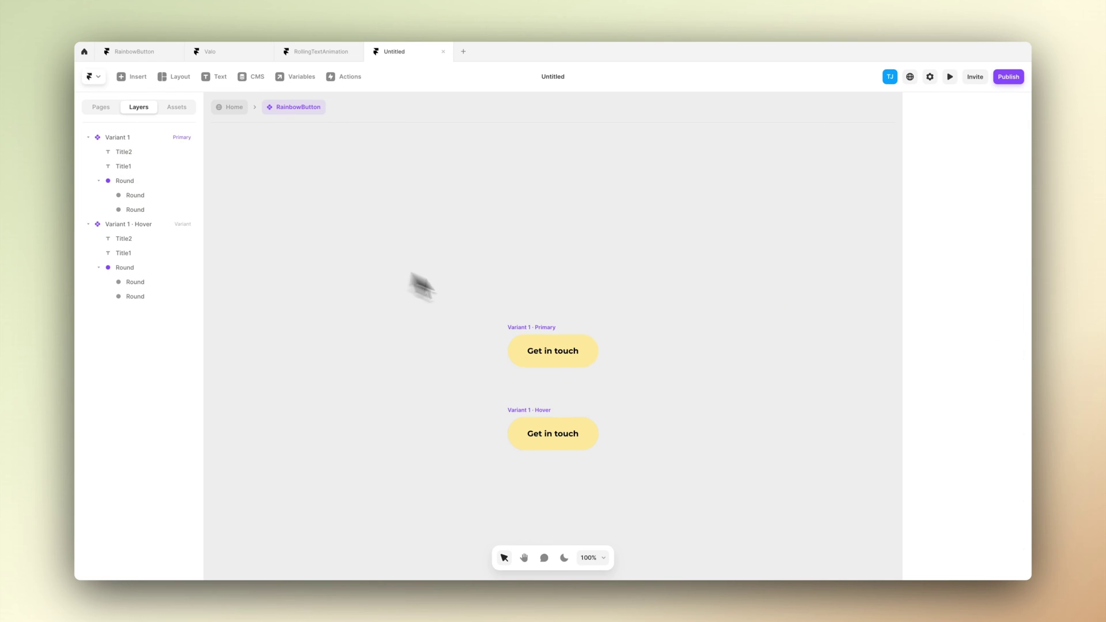
{"action": "left_click", "coordinate": [532, 337]}
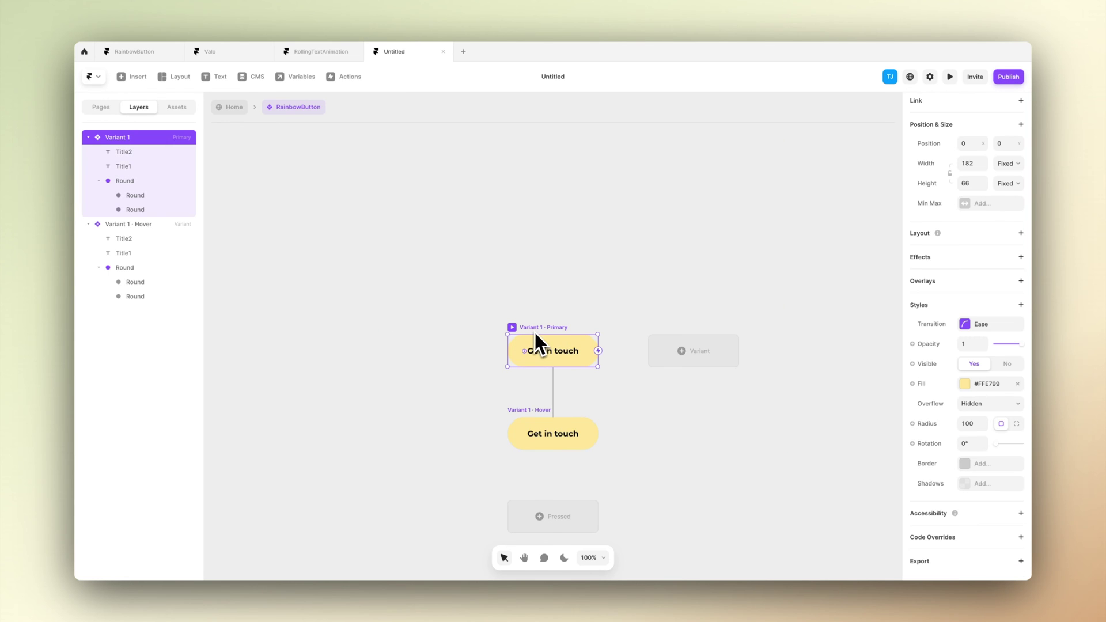
{"action": "left_click", "coordinate": [922, 383]}
{"action": "mouse_move", "coordinate": [930, 406]}
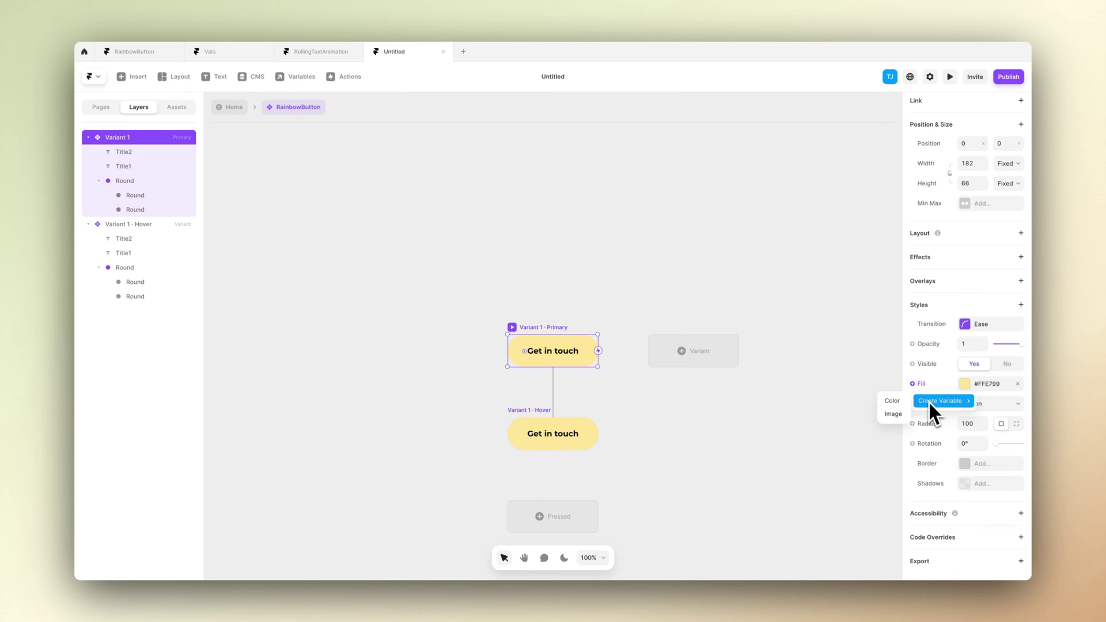
{"action": "left_click", "coordinate": [893, 400]}
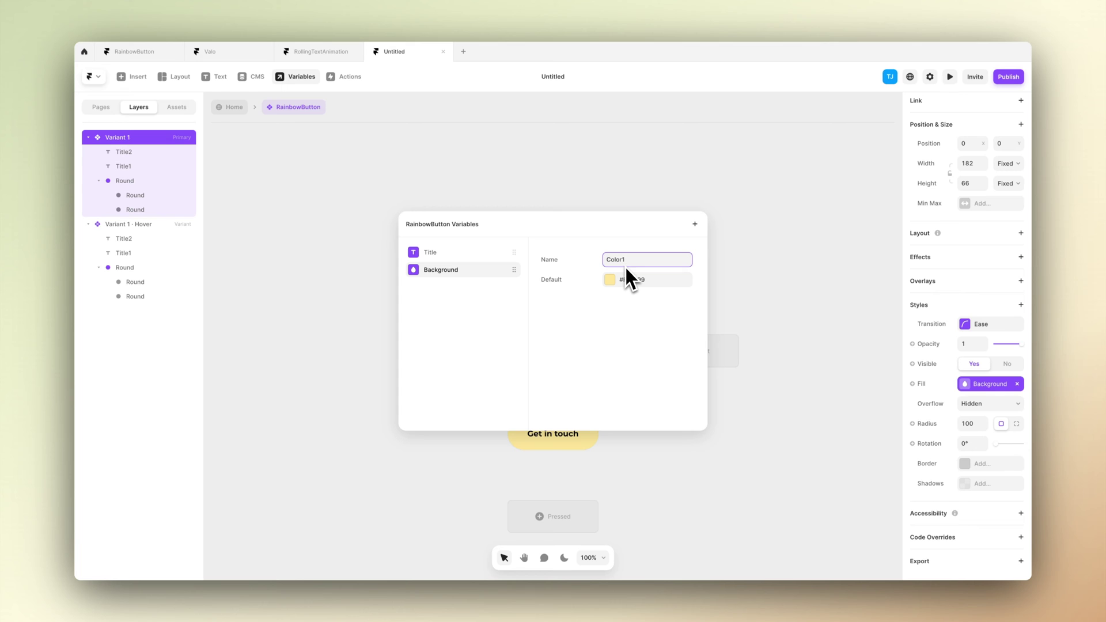
{"action": "left_click", "coordinate": [818, 311]}
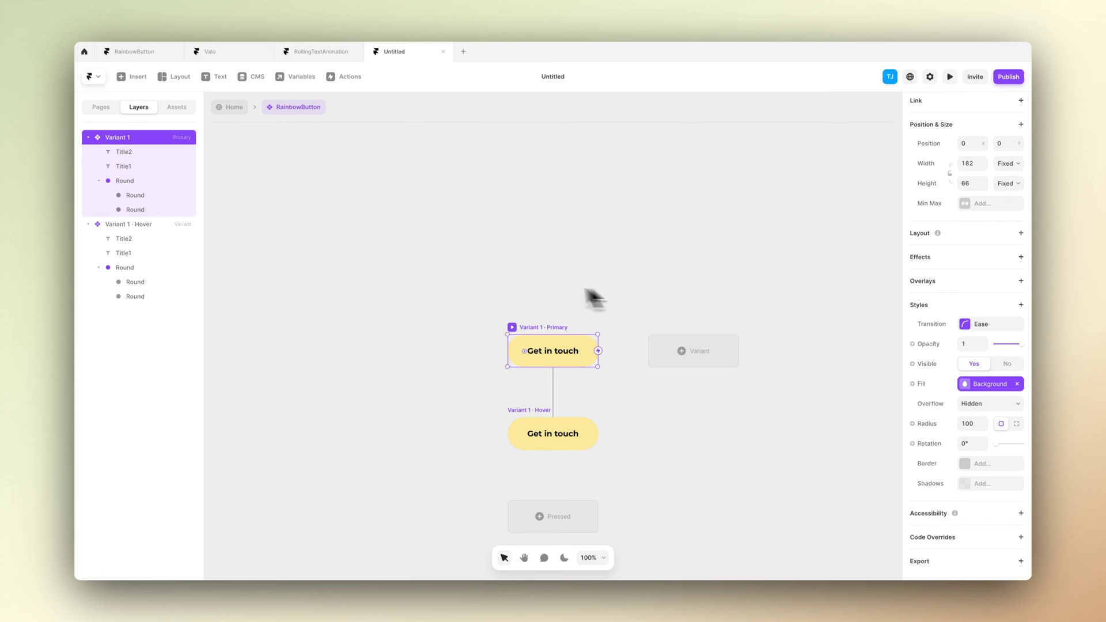
{"action": "left_click", "coordinate": [150, 182]}
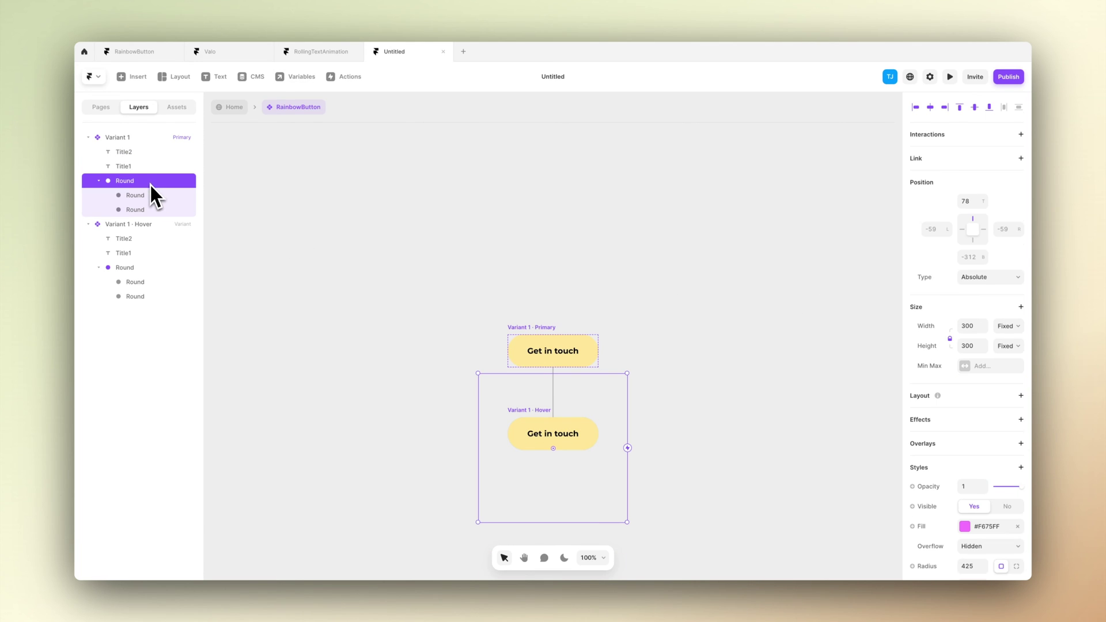
Bind the magenta #F675FF ellipse fill to a new Color2 variable
{"action": "left_click", "coordinate": [146, 194]}
{"action": "left_click", "coordinate": [445, 252]}
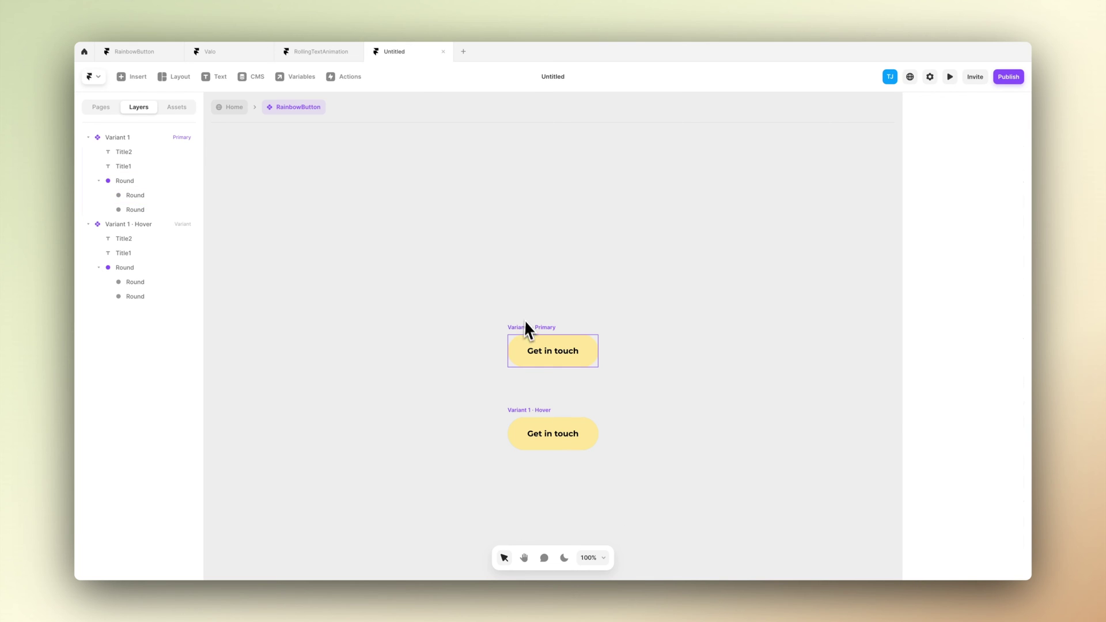
{"action": "left_click", "coordinate": [525, 323]}
{"action": "left_click", "coordinate": [148, 184]}
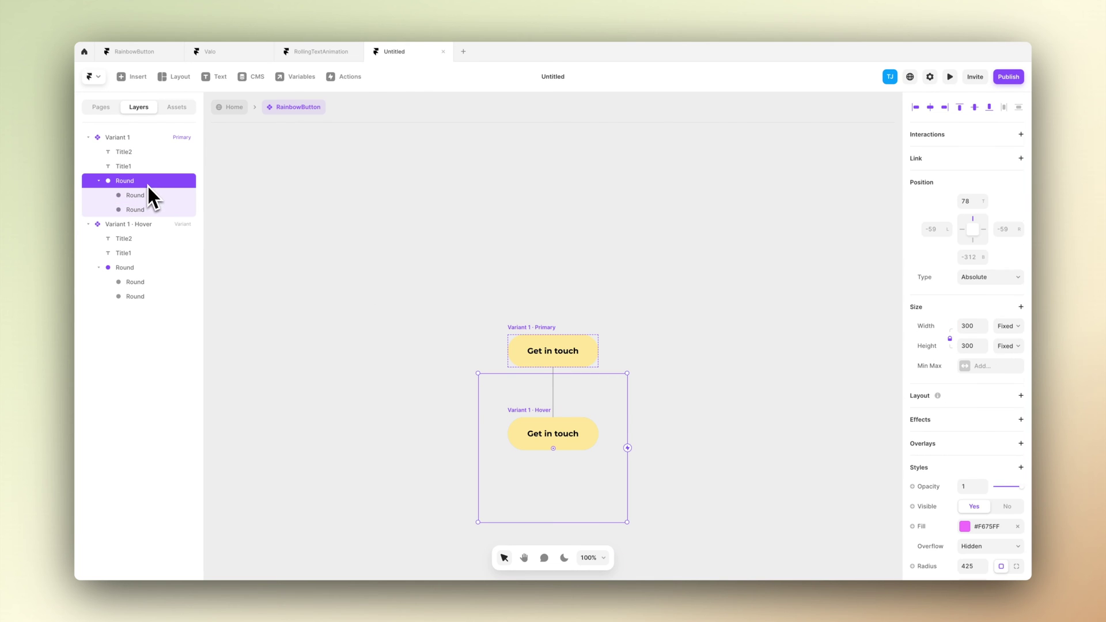
{"action": "scroll", "coordinate": [973, 524], "scroll_direction": "down", "scroll_amount": 2}
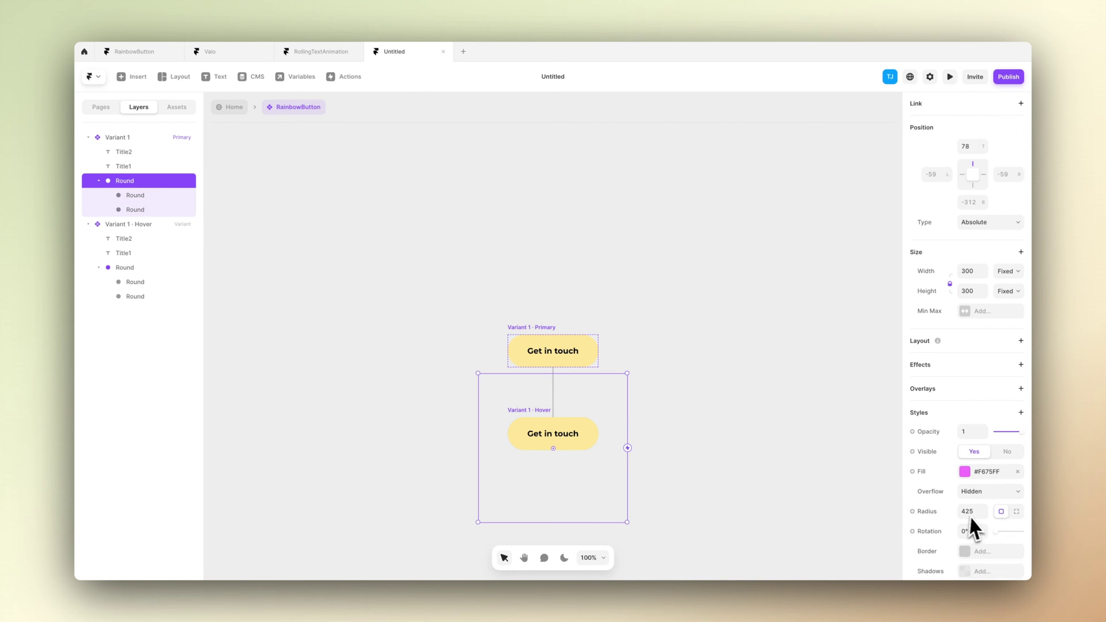
{"action": "left_click", "coordinate": [964, 457]}
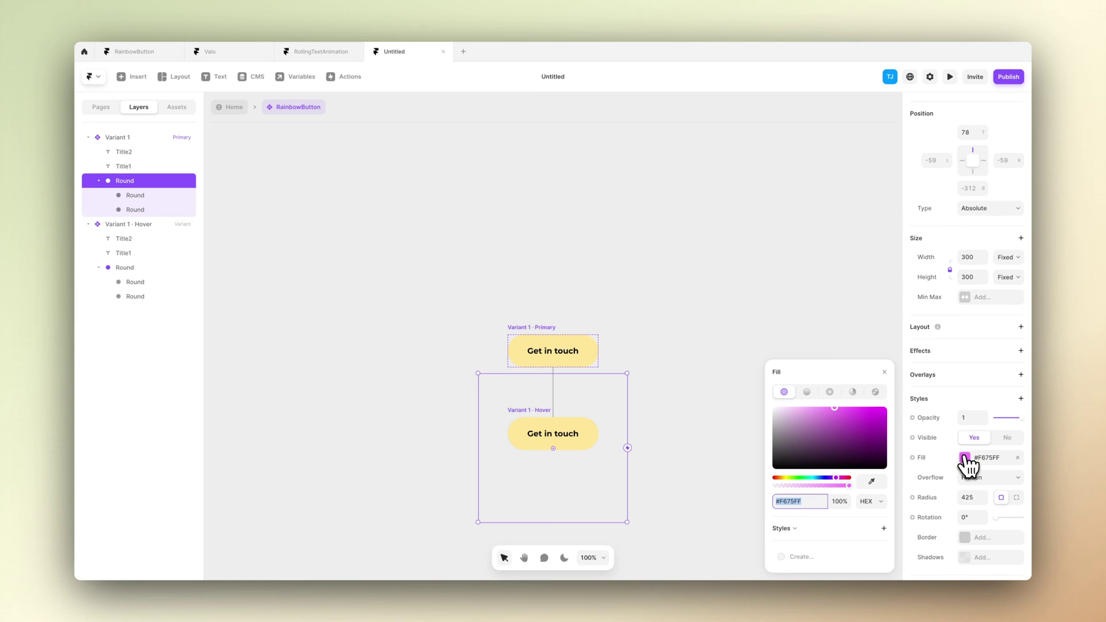
{"action": "left_click", "coordinate": [934, 459]}
{"action": "mouse_move", "coordinate": [938, 473]}
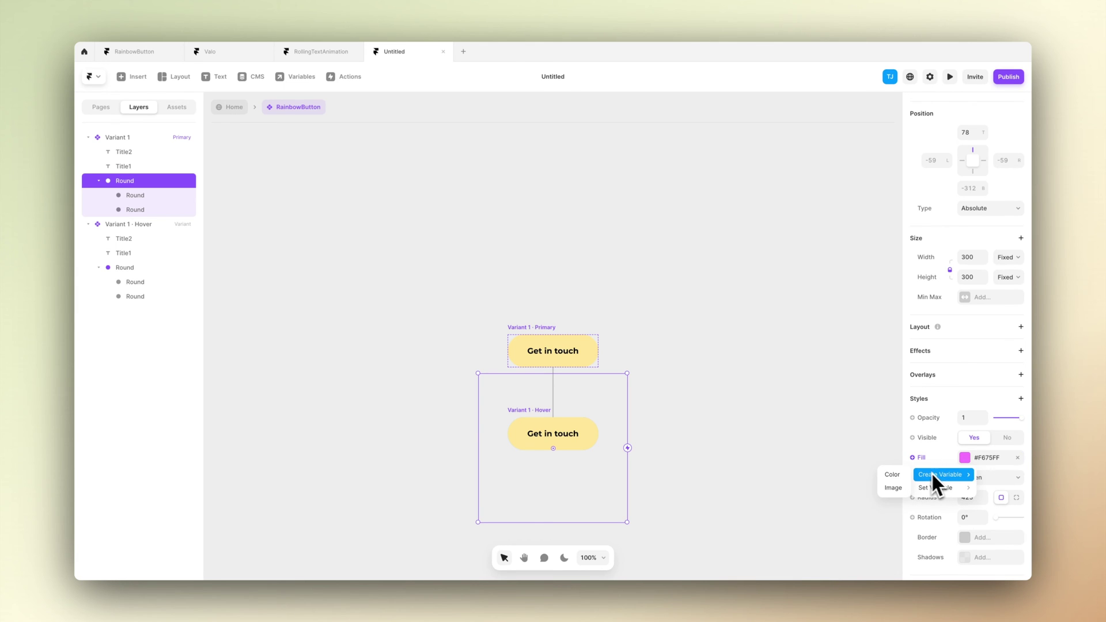
{"action": "left_click", "coordinate": [893, 474]}
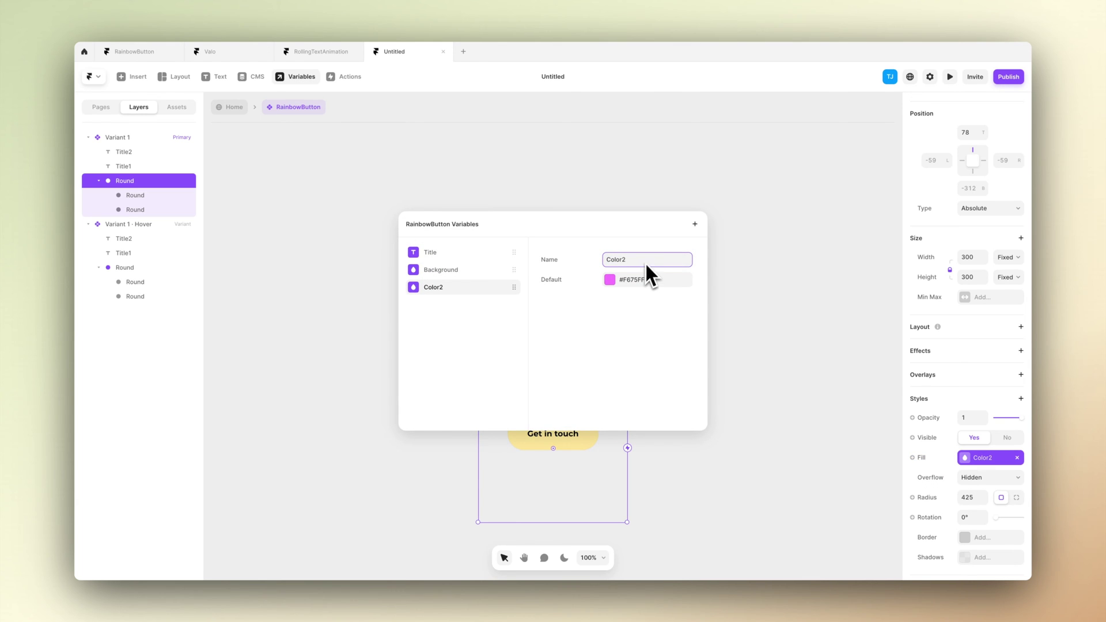
{"action": "left_click", "coordinate": [797, 288]}
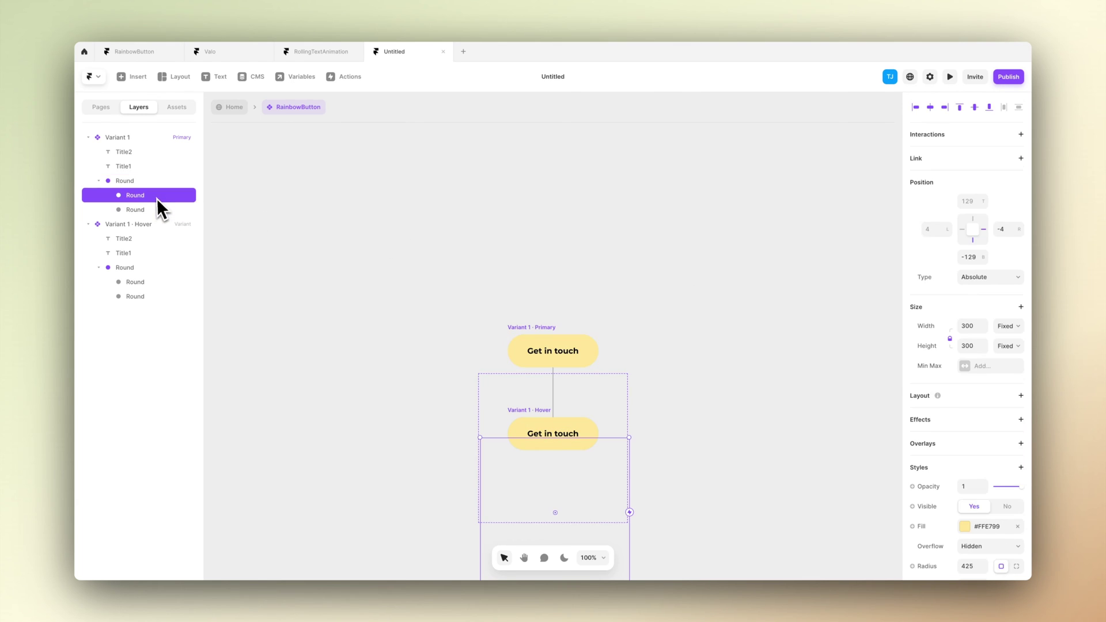
Bind the cyan #4DDEFF ellipse fill to a new Color3 variable
{"action": "scroll", "coordinate": [968, 518], "scroll_direction": "down", "scroll_amount": 2}
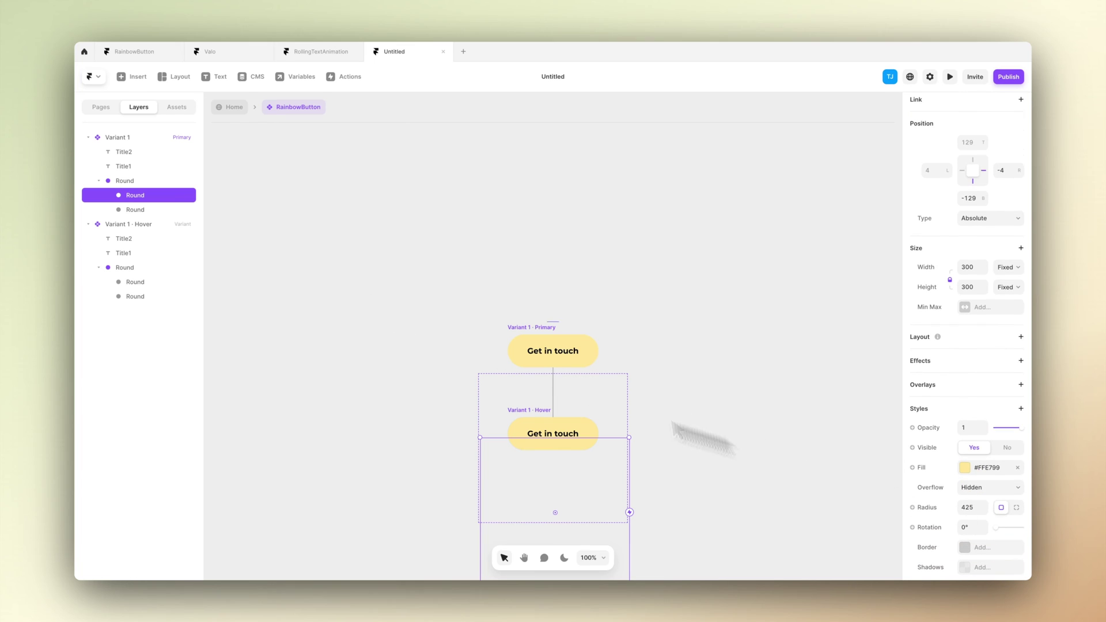
{"action": "left_click", "coordinate": [151, 211]}
{"action": "left_click", "coordinate": [965, 527]}
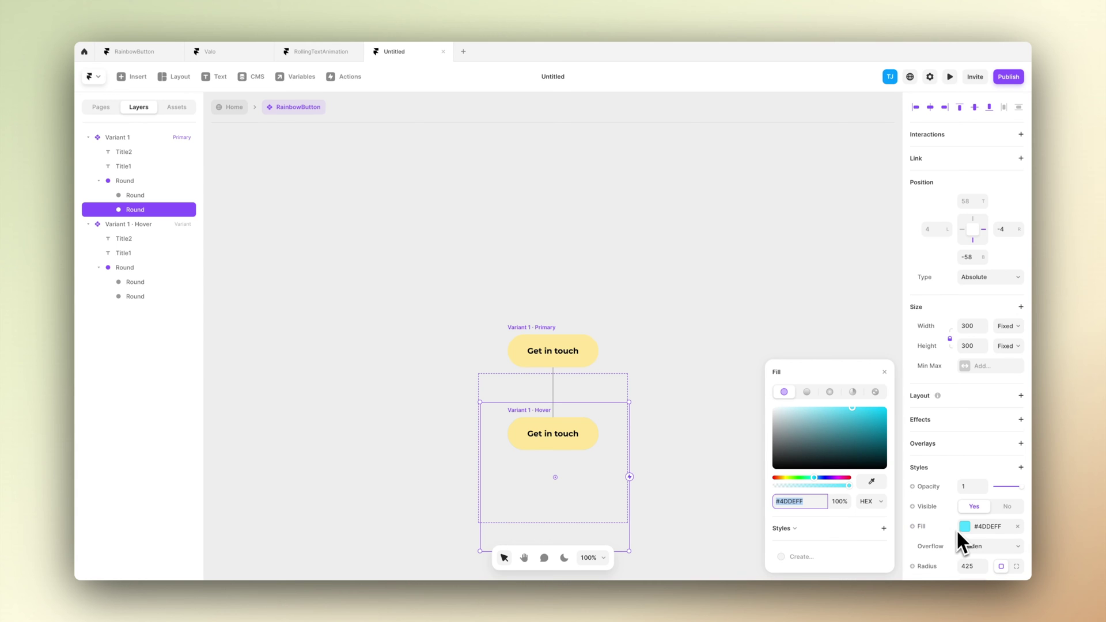
{"action": "scroll", "coordinate": [922, 525], "scroll_direction": "down", "scroll_amount": 1}
{"action": "left_click", "coordinate": [939, 513]}
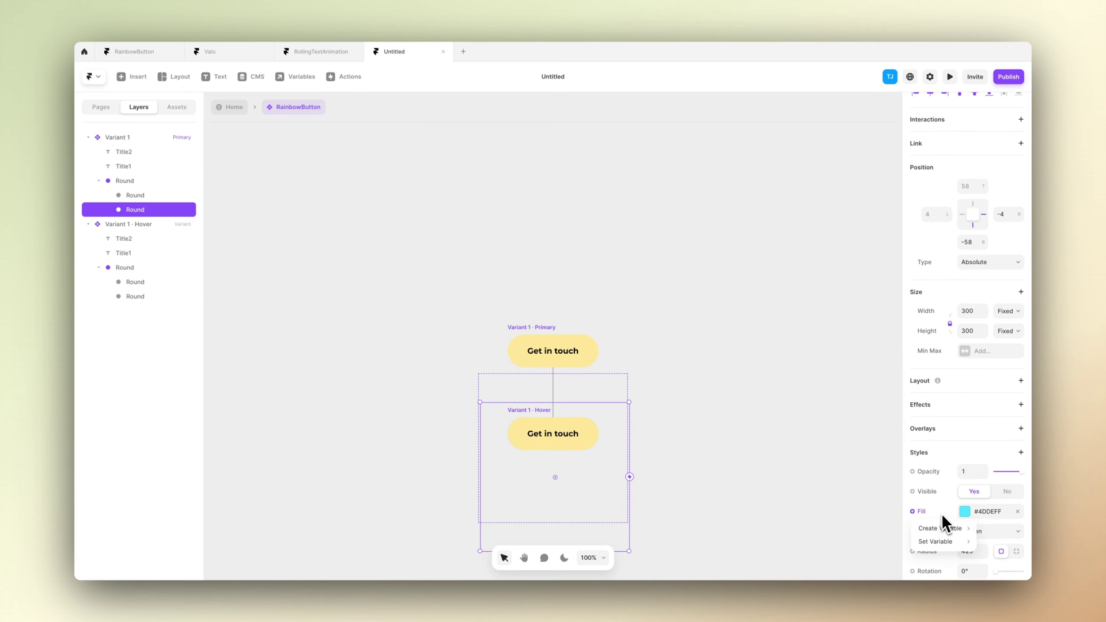
{"action": "mouse_move", "coordinate": [937, 520]}
{"action": "left_click", "coordinate": [893, 528]}
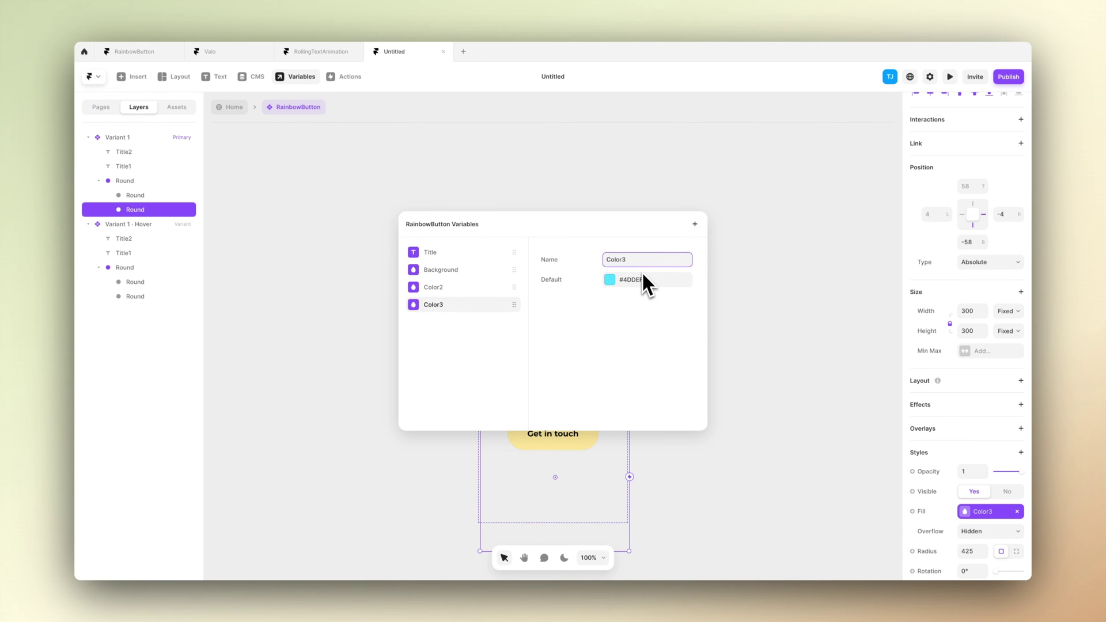
{"action": "left_click", "coordinate": [731, 322]}
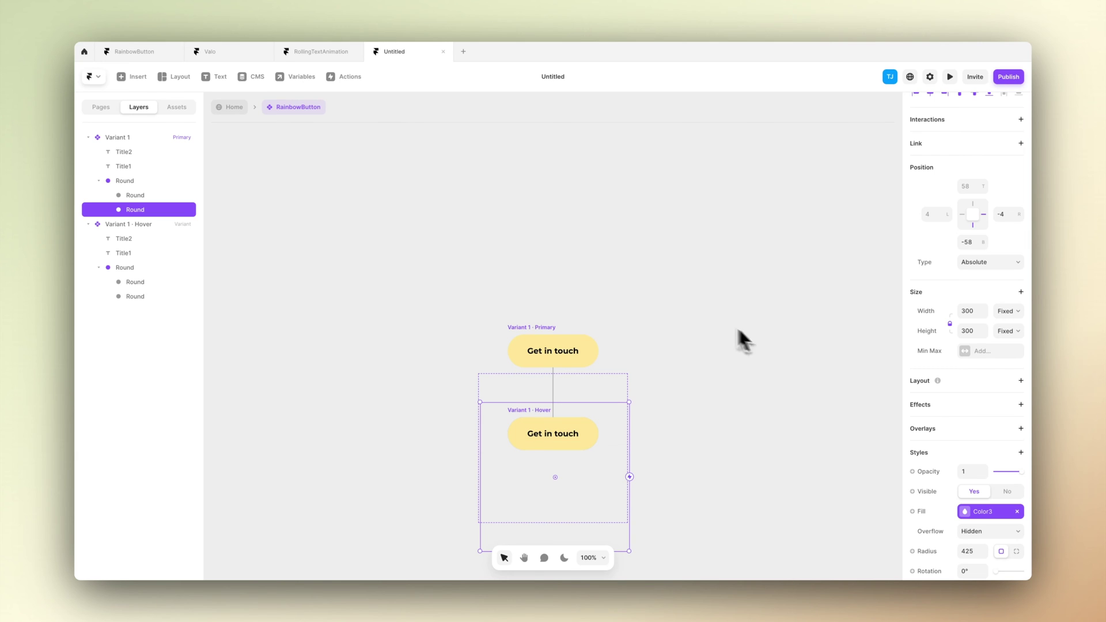
Link the yellow inner ellipse's fill to the Background variable
{"action": "left_click", "coordinate": [146, 197]}
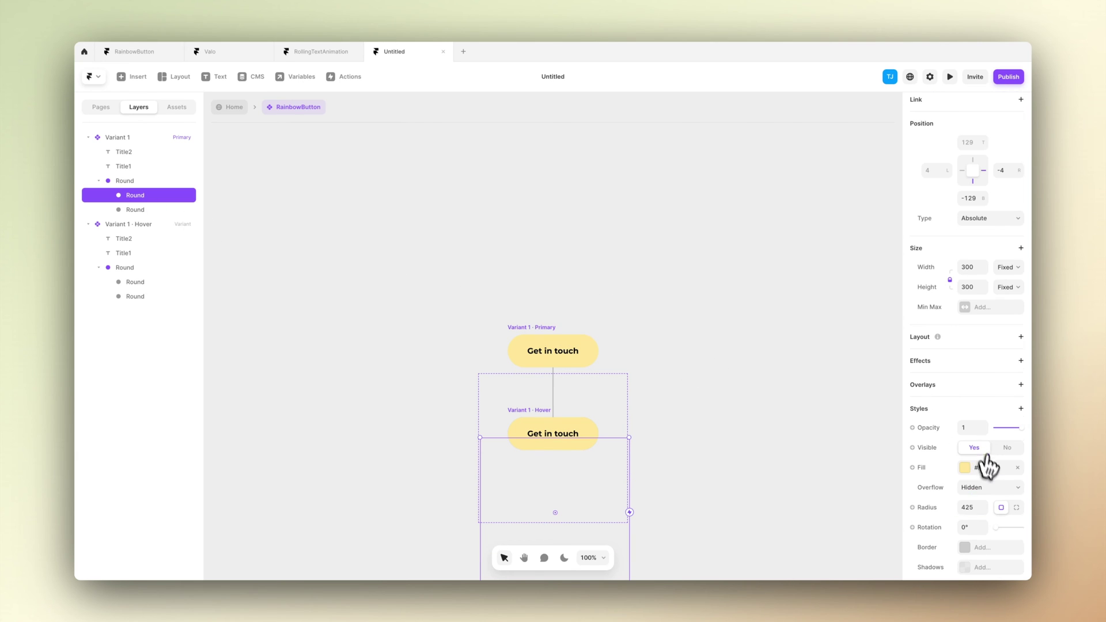
{"action": "left_click", "coordinate": [966, 470]}
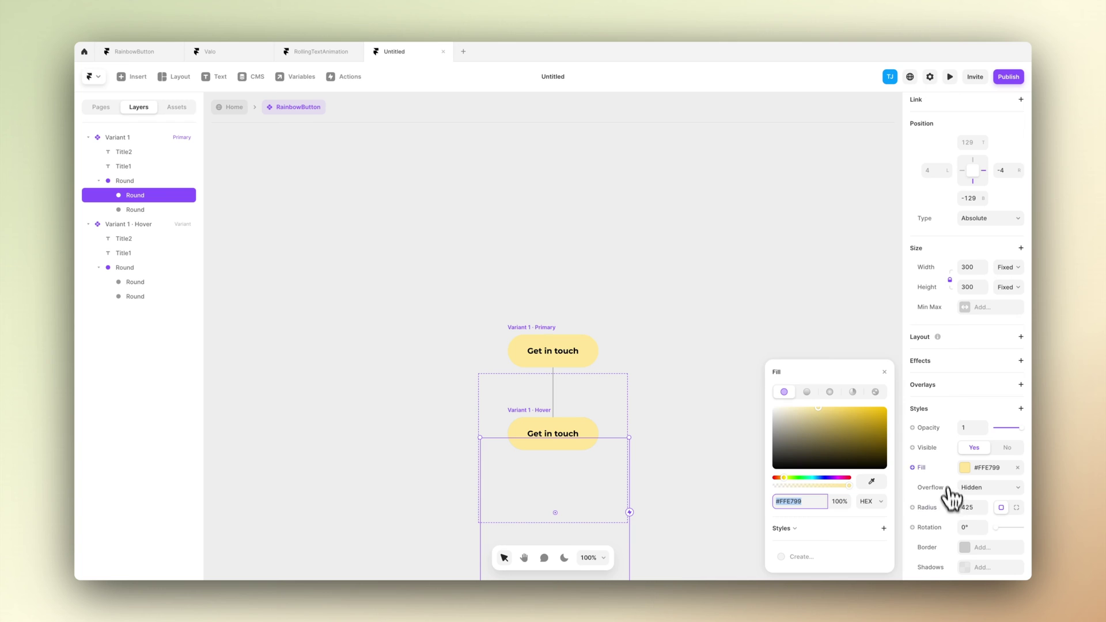
{"action": "left_click", "coordinate": [928, 469]}
{"action": "mouse_move", "coordinate": [931, 484]}
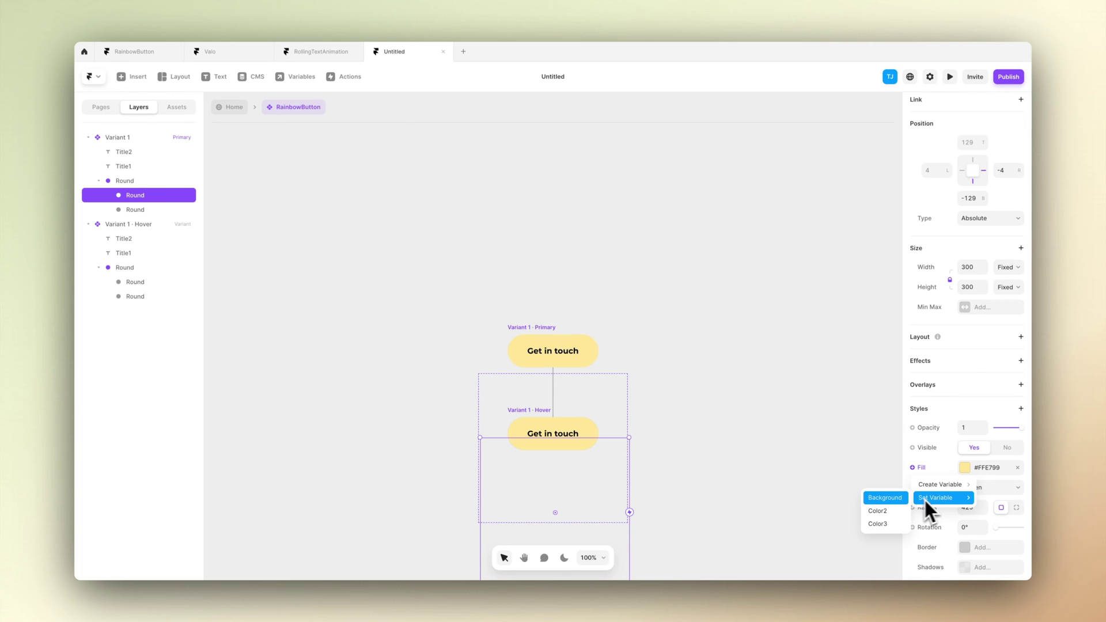
{"action": "left_click", "coordinate": [893, 498]}
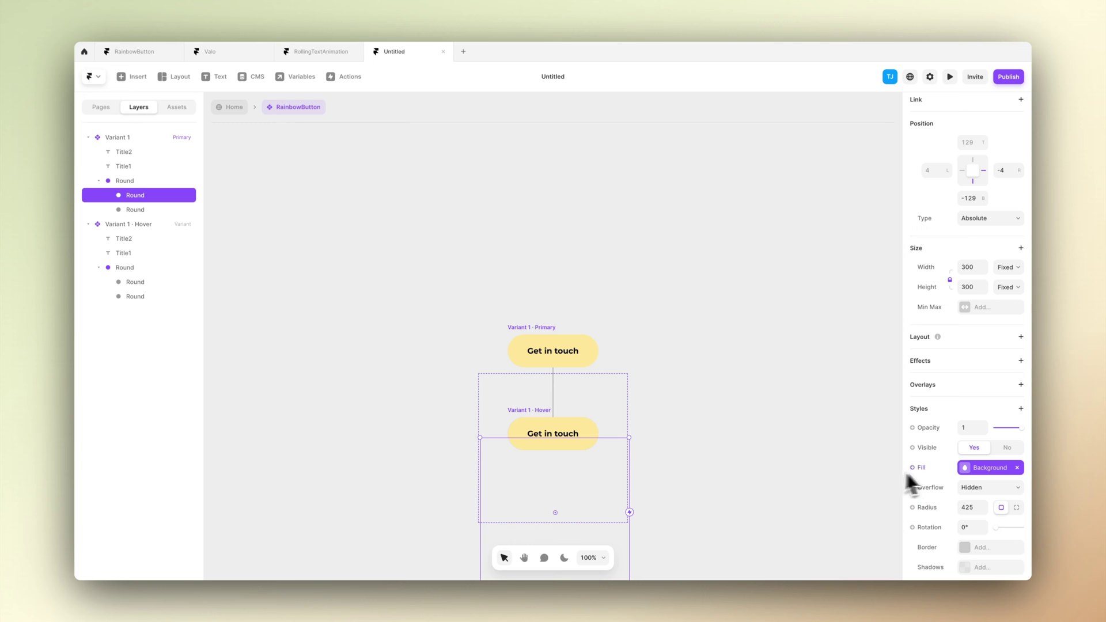
{"action": "left_click", "coordinate": [847, 472]}
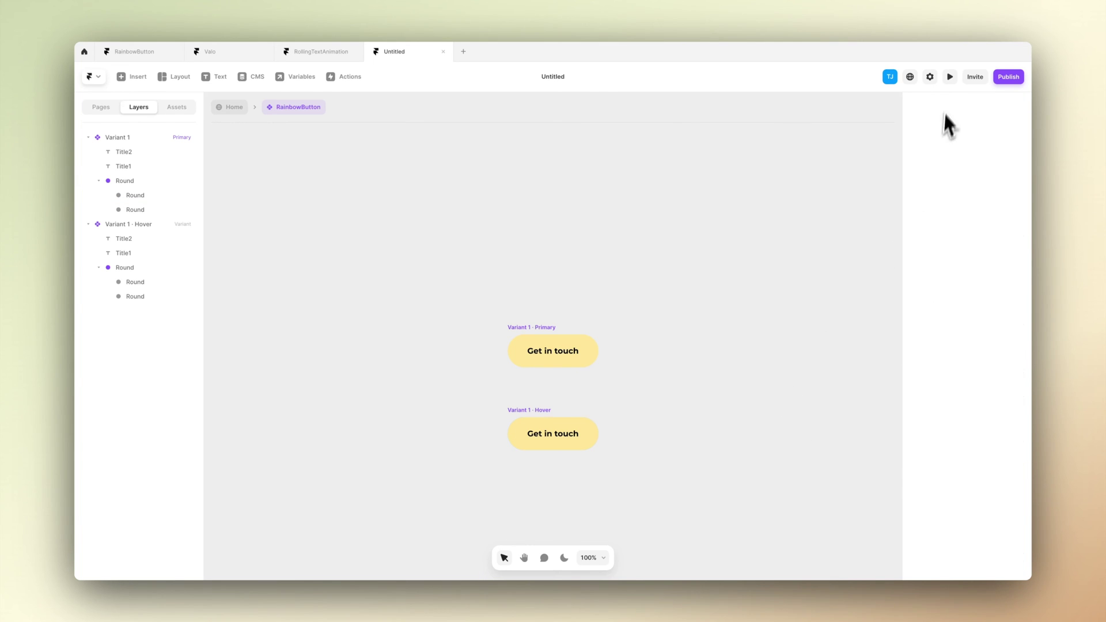
Preview the hover, then select the button instance on the Home page
{"action": "left_click", "coordinate": [950, 76]}
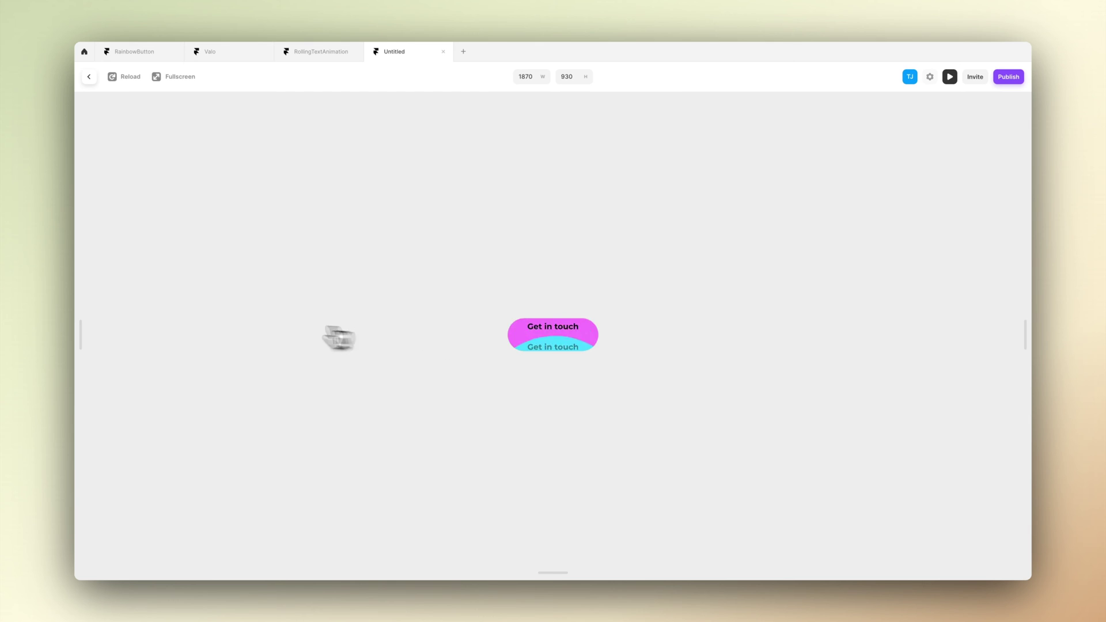
{"action": "left_click", "coordinate": [90, 77]}
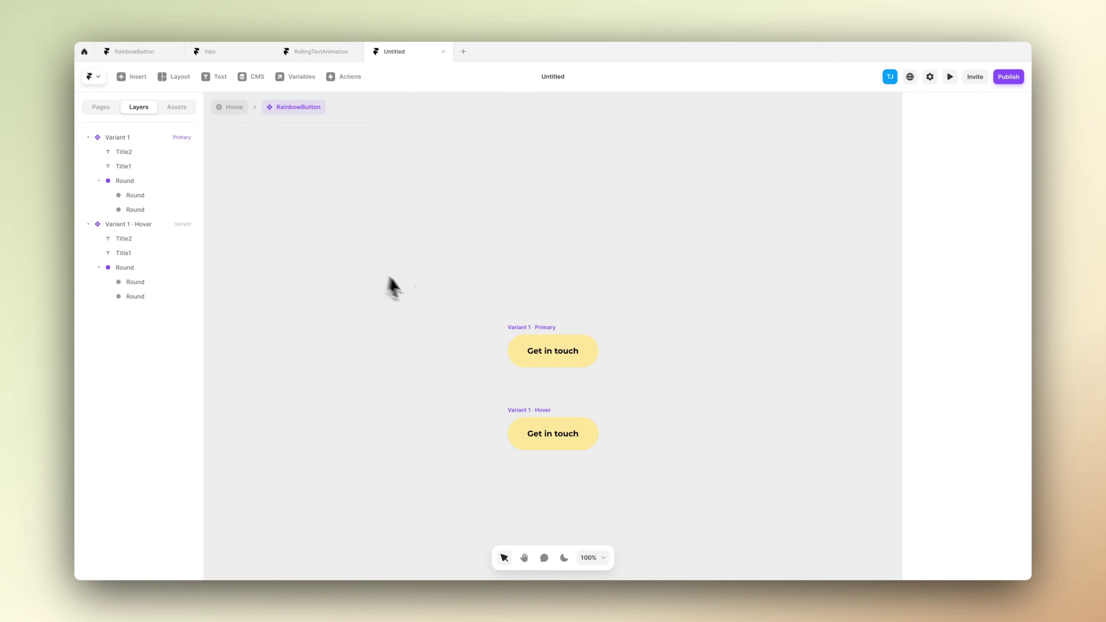
{"action": "left_click", "coordinate": [233, 107]}
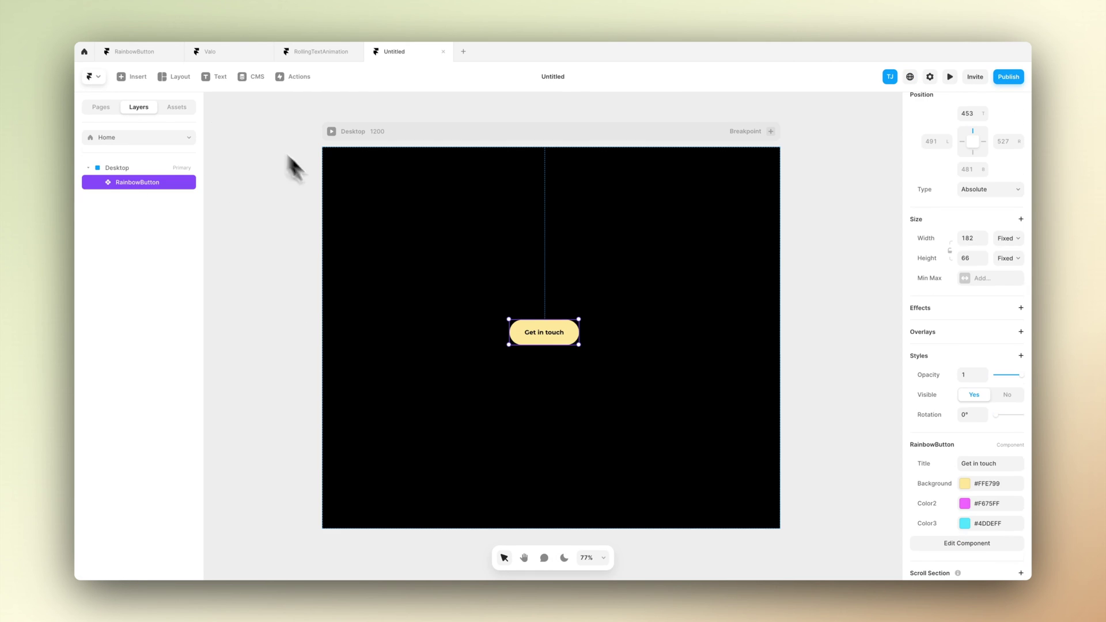
{"action": "left_click", "coordinate": [553, 332]}
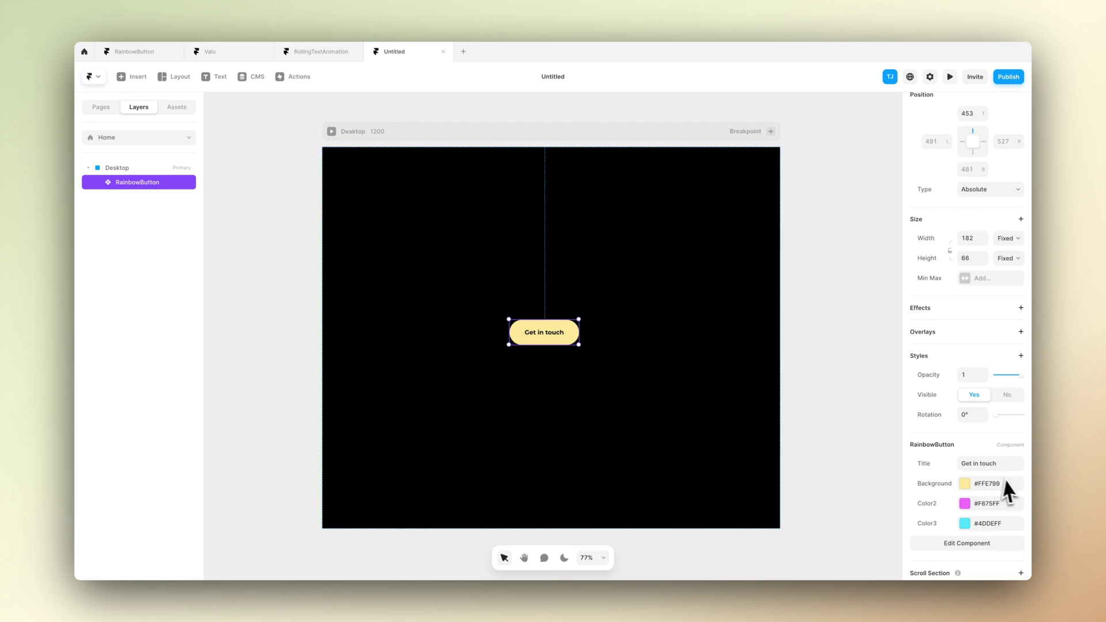
Recolour the instance: Background light cyan, Color2 green, Color3 yellow
{"action": "scroll", "coordinate": [991, 478], "scroll_direction": "down", "scroll_amount": 1}
{"action": "left_click", "coordinate": [965, 437]}
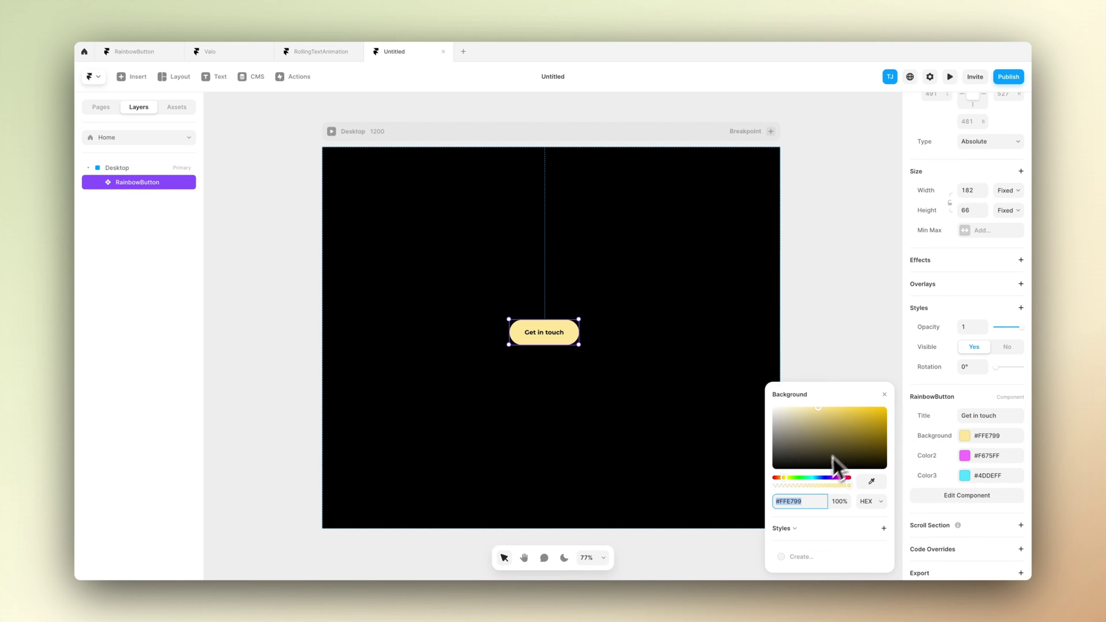
{"action": "left_click_drag", "start_coordinate": [810, 477], "coordinate": [815, 477]}
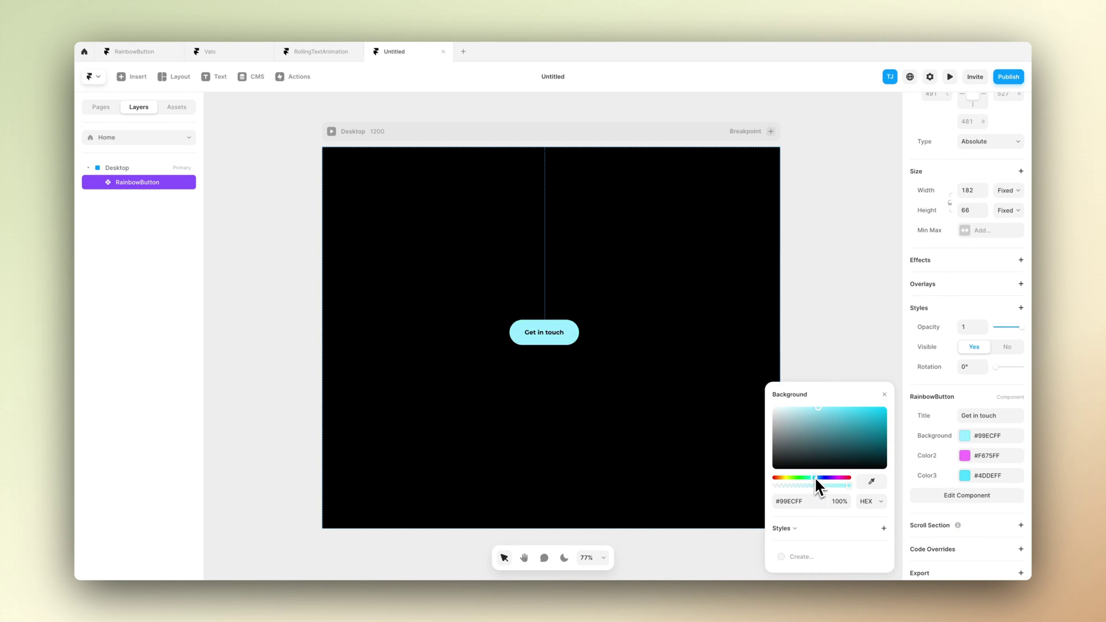
{"action": "left_click", "coordinate": [972, 456]}
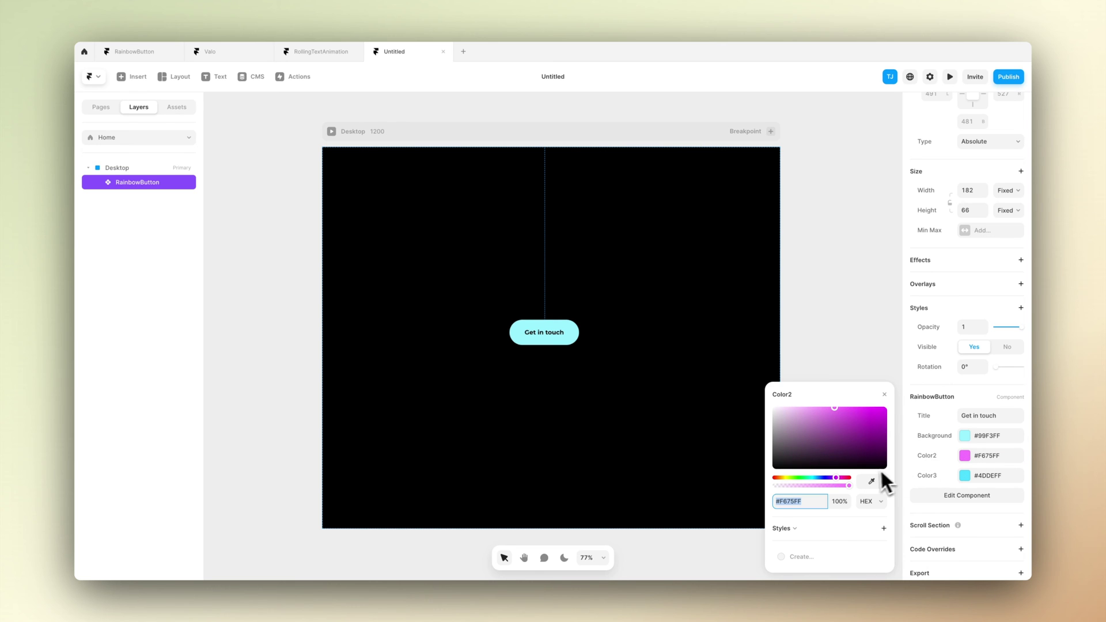
{"action": "left_click_drag", "start_coordinate": [836, 478], "coordinate": [793, 479]}
{"action": "left_click", "coordinate": [968, 480]}
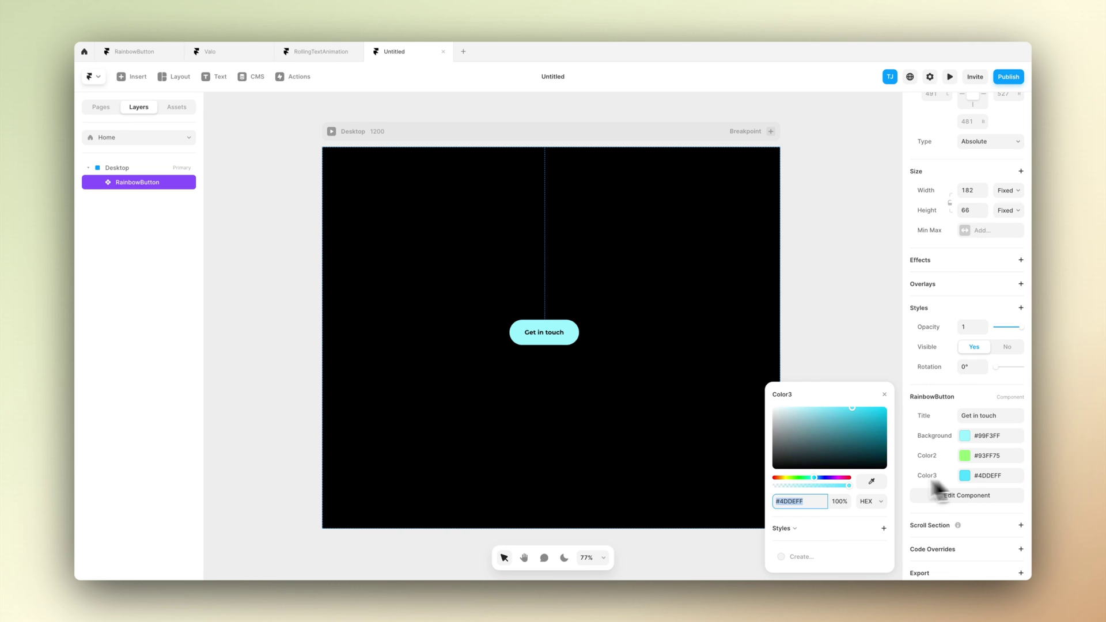
{"action": "left_click_drag", "start_coordinate": [814, 478], "coordinate": [787, 478]}
{"action": "left_click", "coordinate": [872, 292]}
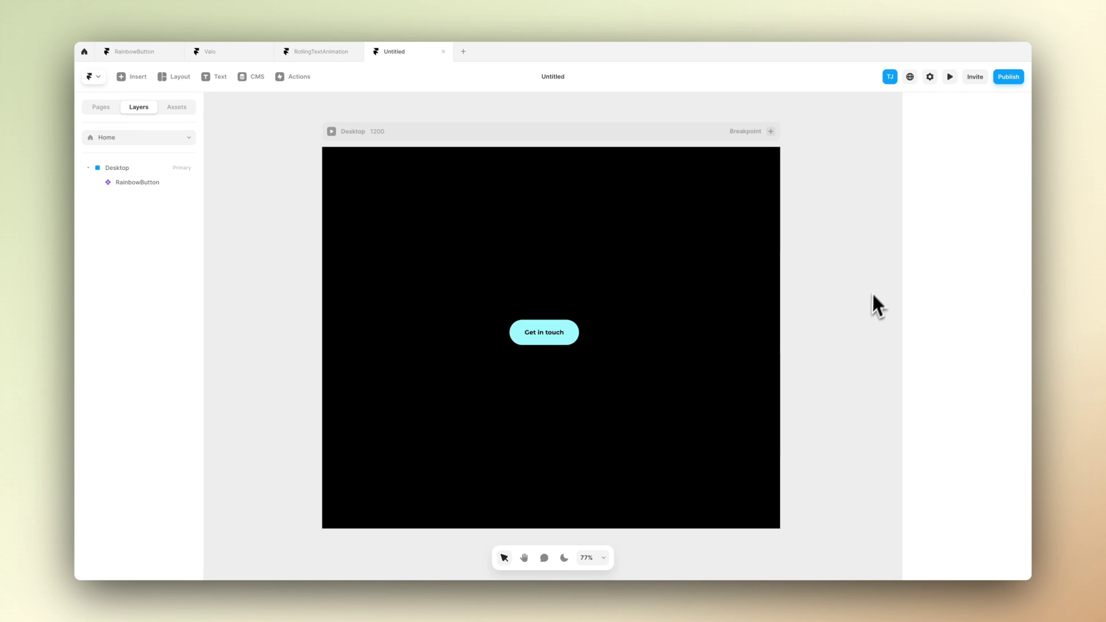
Preview the recoloured button and change its Title to 'Continue'
{"action": "left_click", "coordinate": [949, 77]}
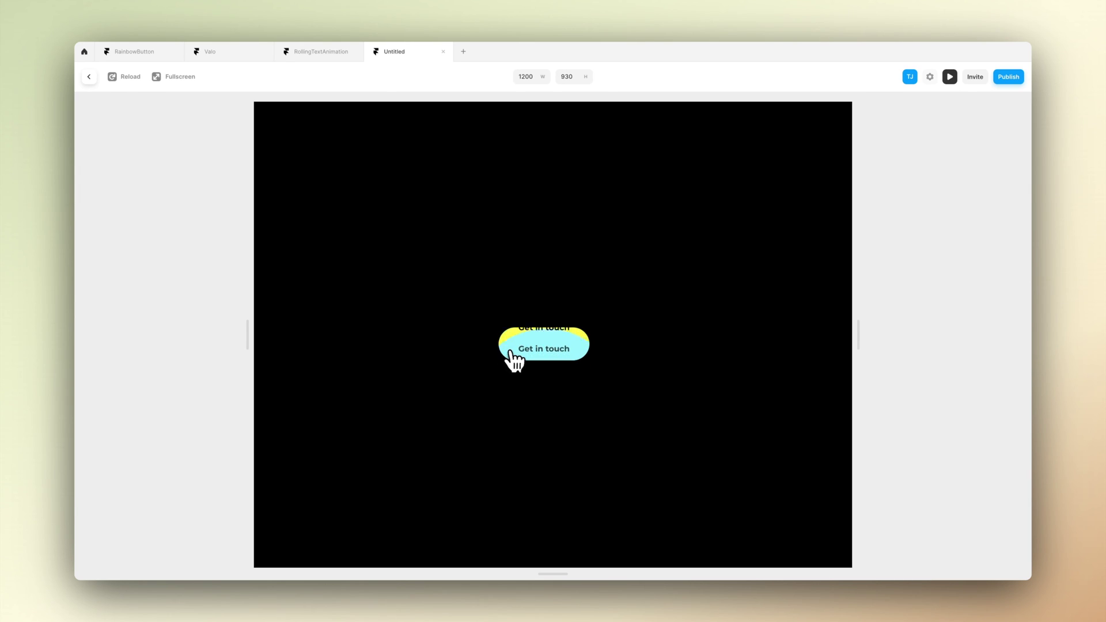
{"action": "left_click", "coordinate": [90, 77]}
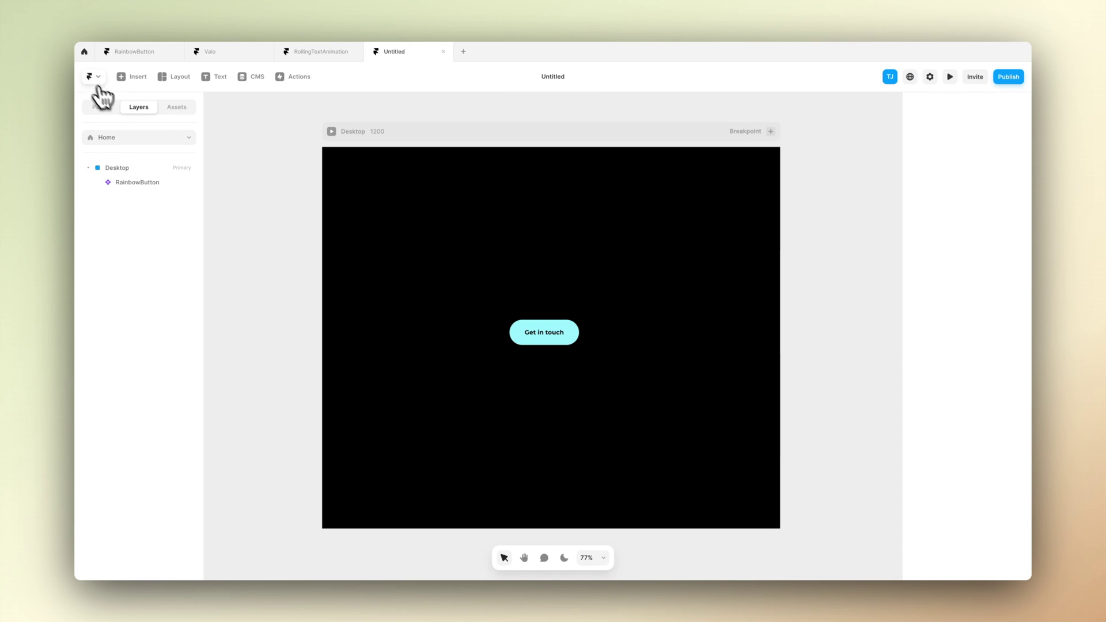
{"action": "left_click", "coordinate": [569, 341]}
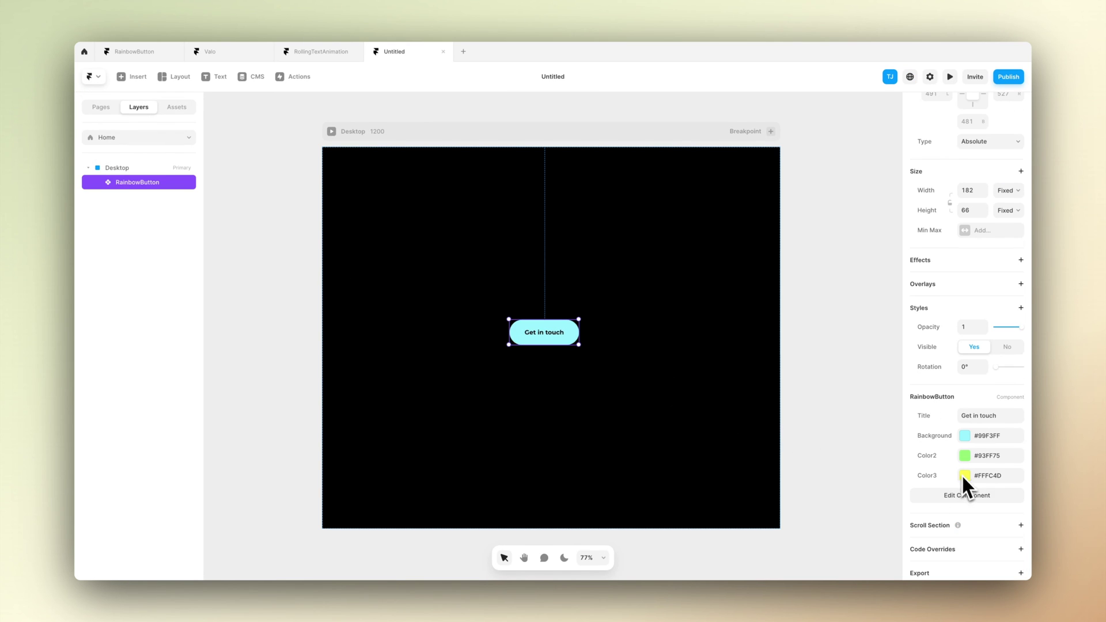
{"action": "left_click", "coordinate": [980, 415]}
{"action": "left_click", "coordinate": [827, 378]}
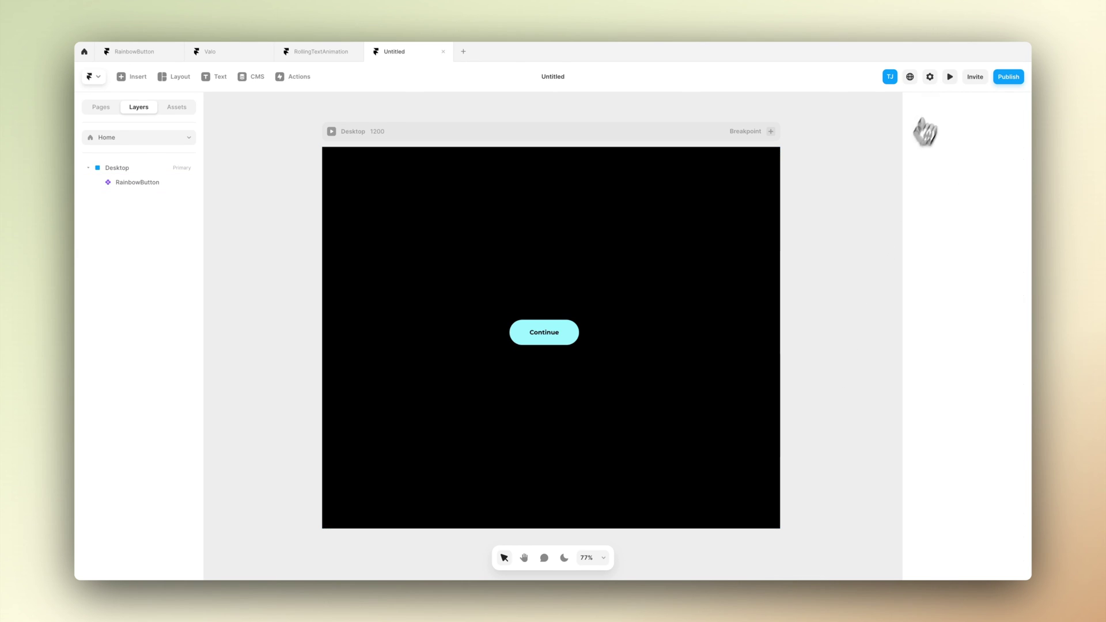
Preview the Continue button and open its component for editing
{"action": "left_click", "coordinate": [950, 76]}
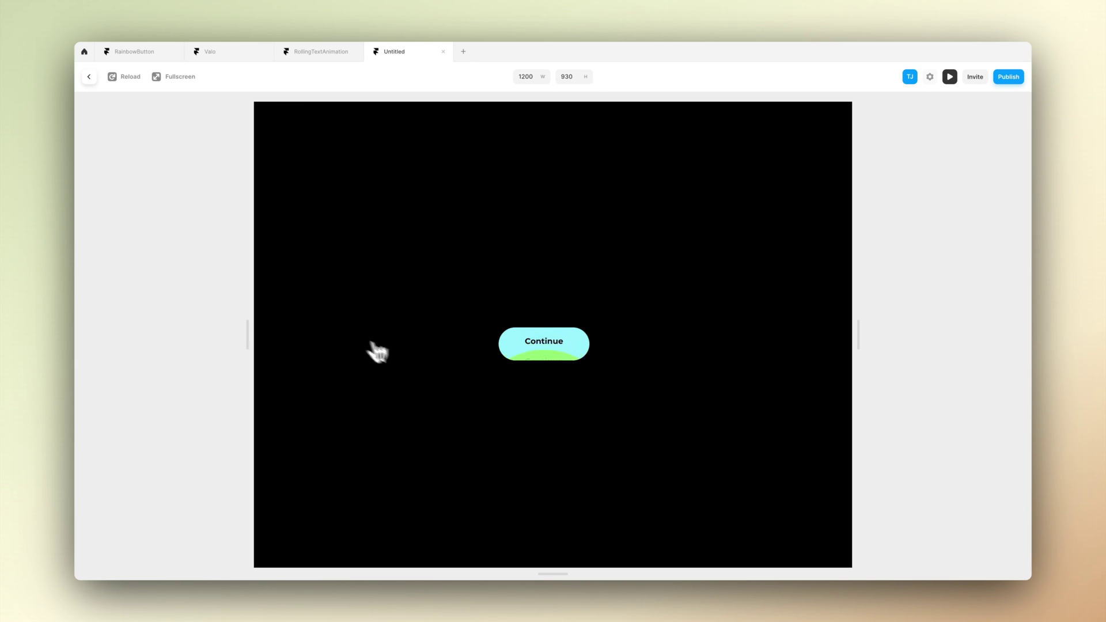
{"action": "left_click", "coordinate": [89, 77]}
{"action": "double_click", "coordinate": [539, 335]}
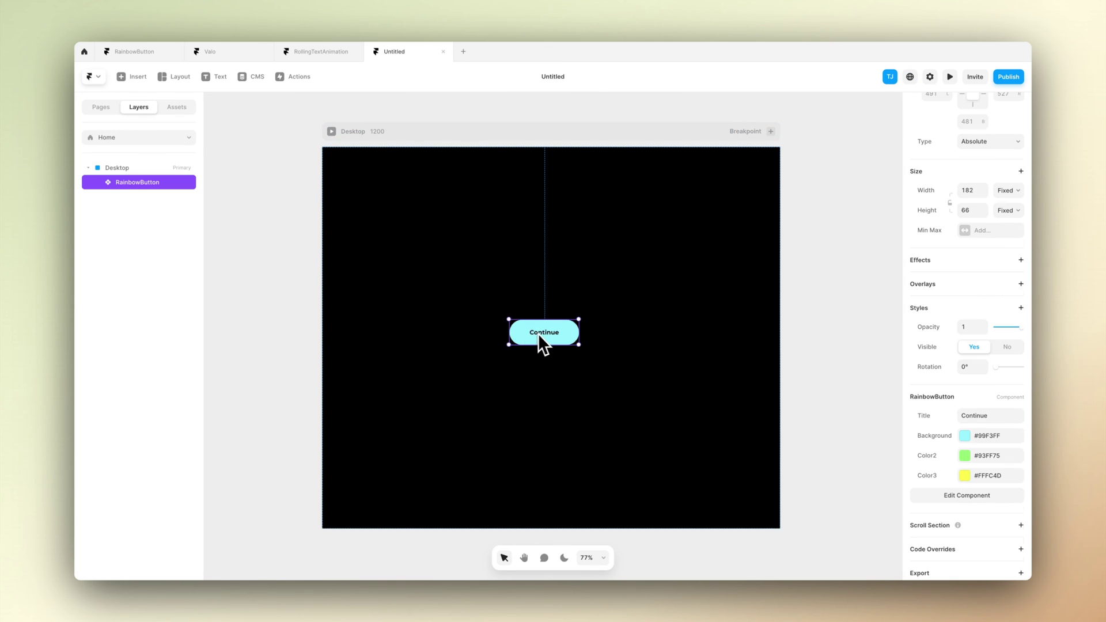
{"action": "left_click", "coordinate": [628, 302]}
Expose the Primary variant's link as a Link variable with Smooth scrolling
{"action": "left_click", "coordinate": [523, 339]}
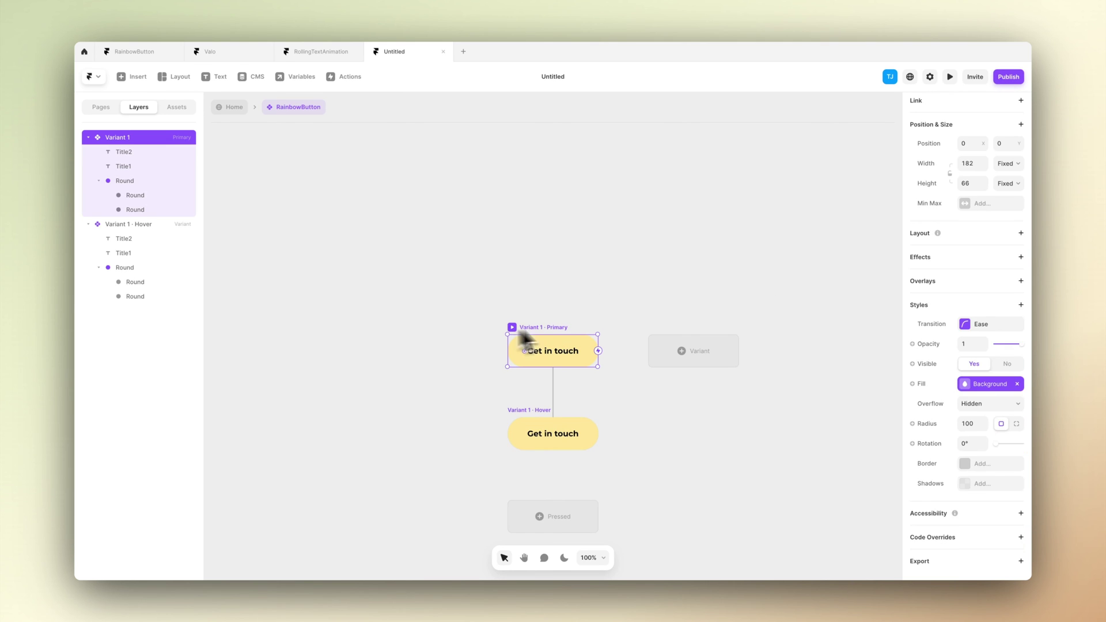
{"action": "left_click", "coordinate": [1020, 158]}
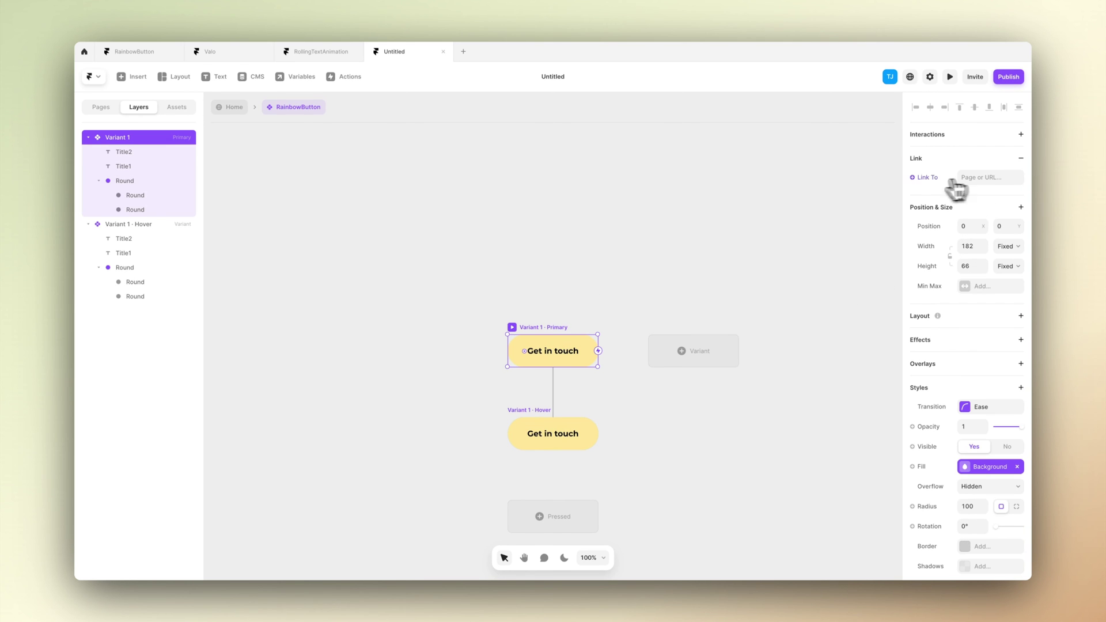
{"action": "left_click", "coordinate": [932, 190]}
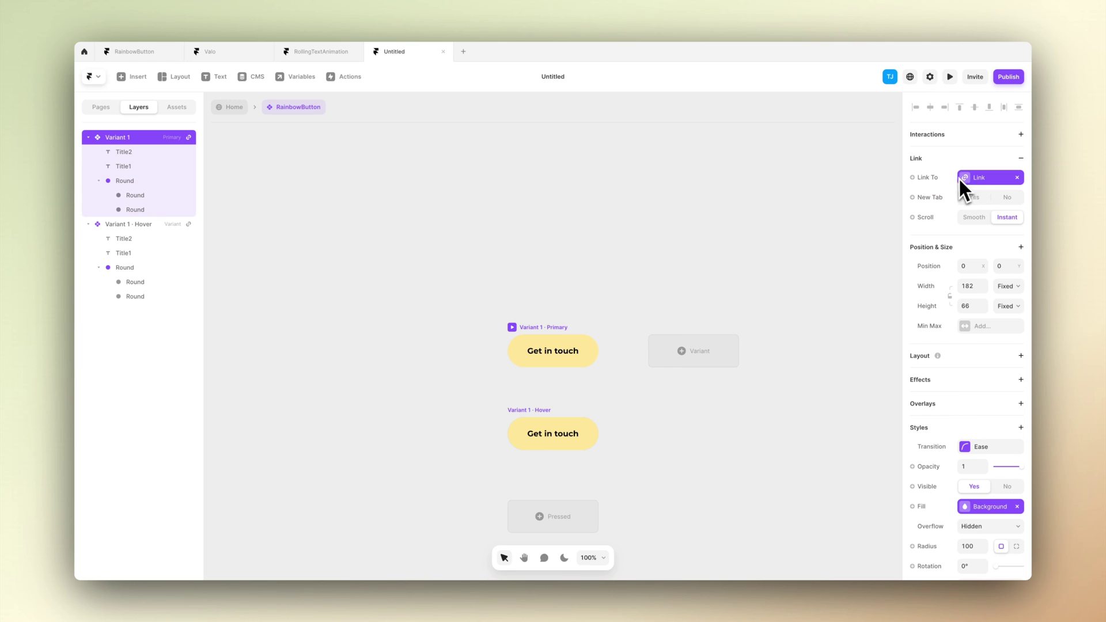
{"action": "left_click", "coordinate": [975, 219]}
Back on Home, link the Continue button to a Twitter profile URL and preview it
{"action": "left_click", "coordinate": [652, 257]}
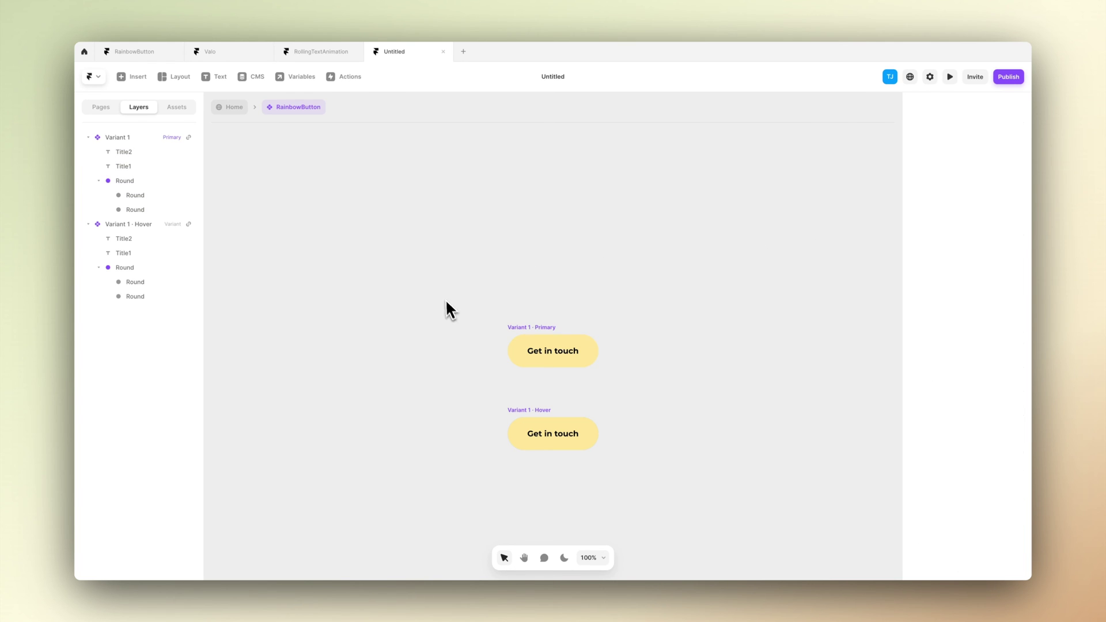
{"action": "key", "text": "Escape"}
{"action": "left_click", "coordinate": [527, 331]}
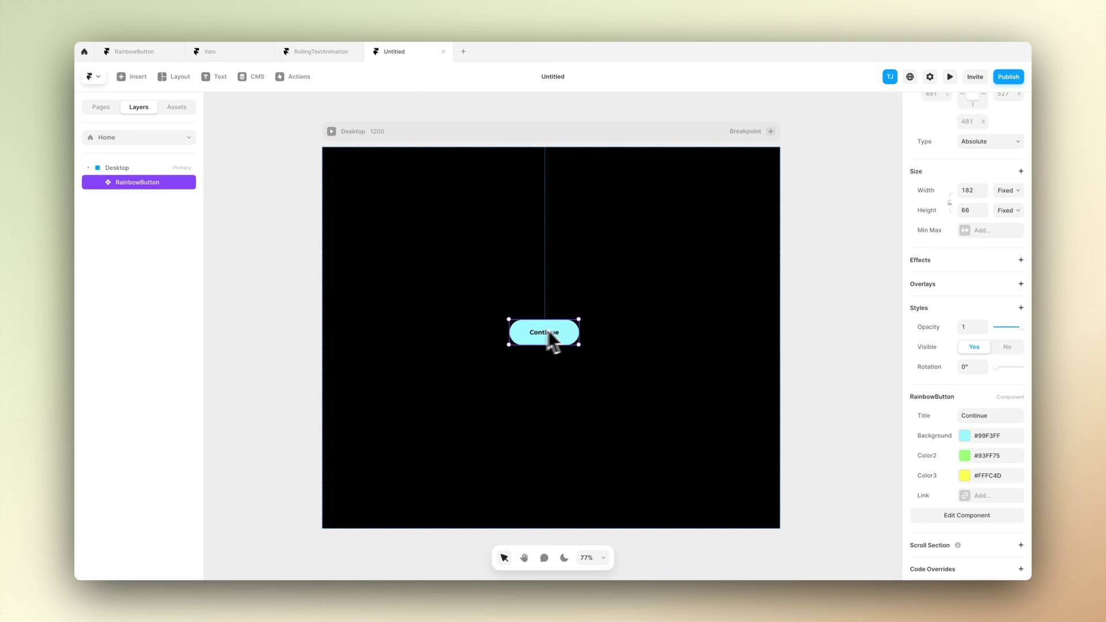
{"action": "left_click", "coordinate": [982, 495]}
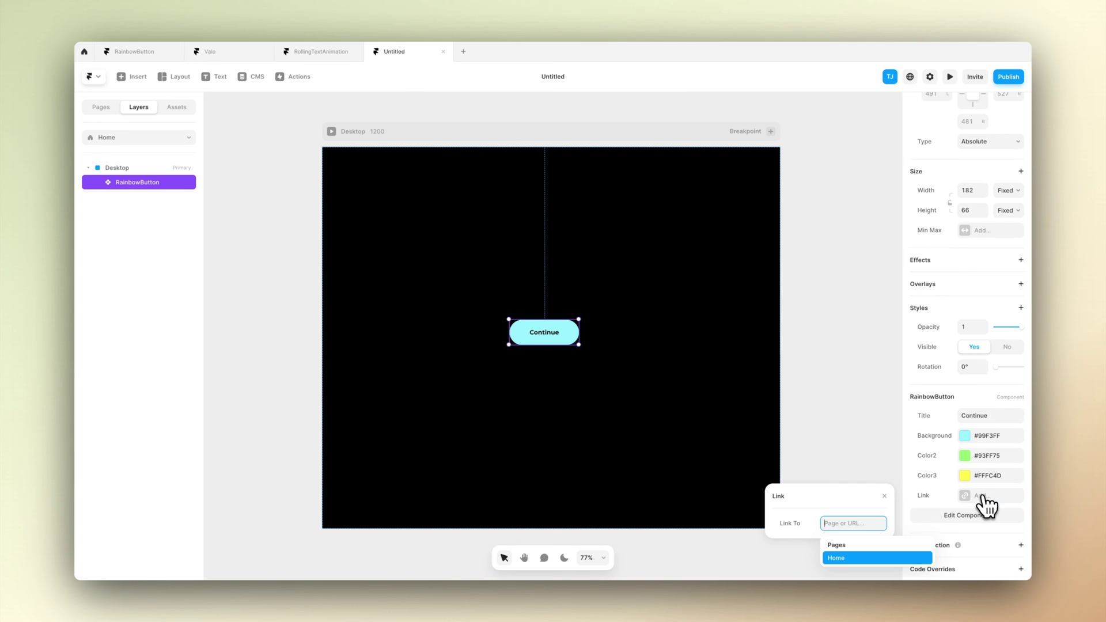
{"action": "type", "text": "twitter.com/tonjrv"}
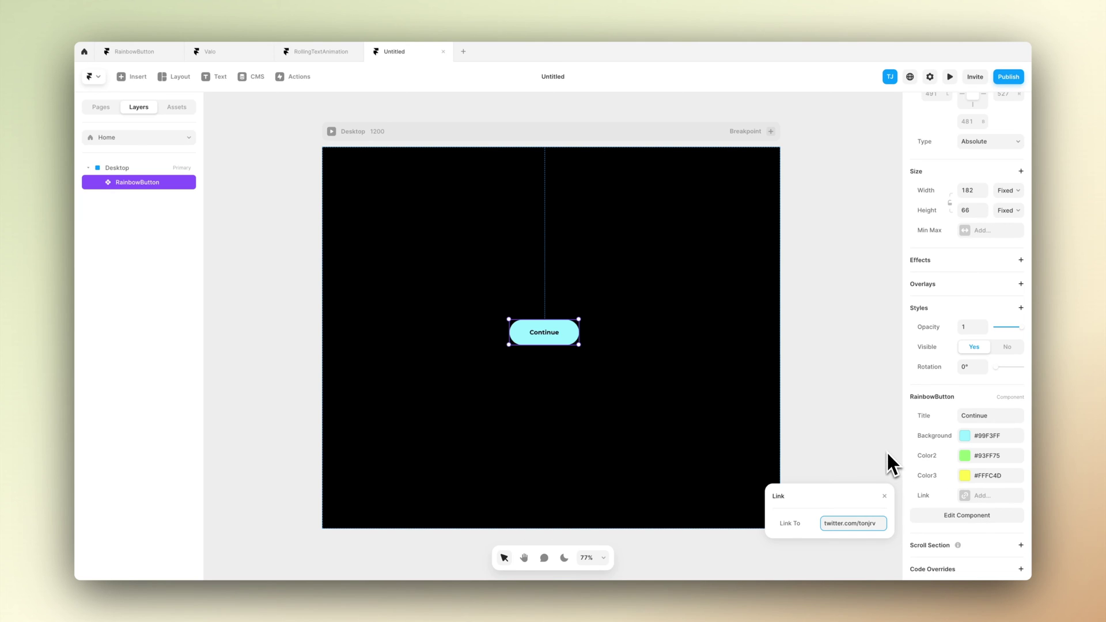
{"action": "key", "text": "Return"}
{"action": "left_click", "coordinate": [806, 389]}
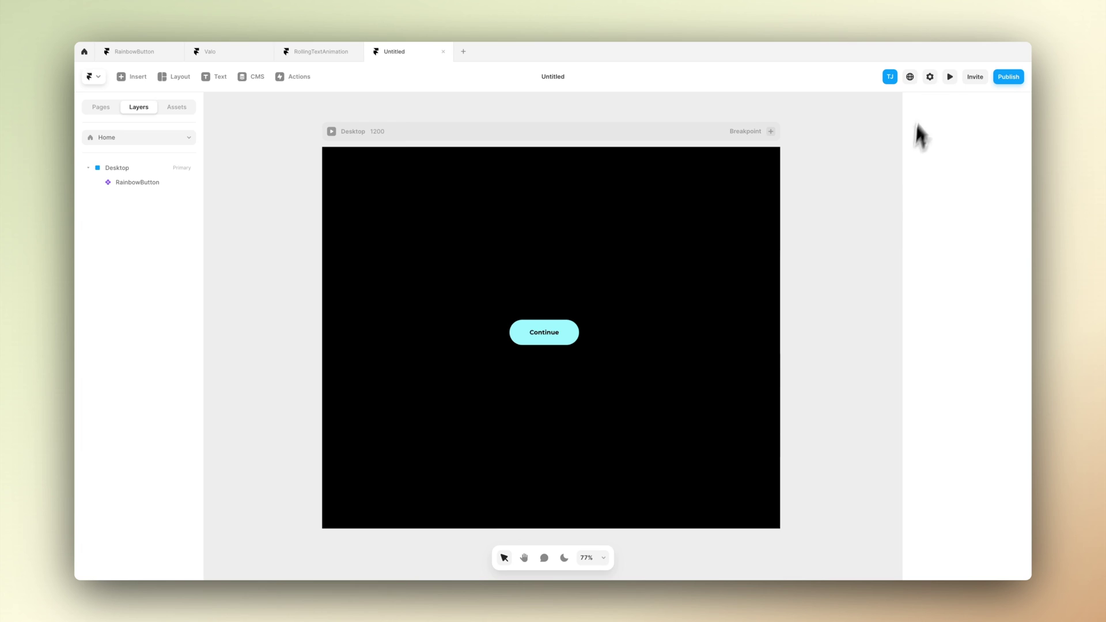
{"action": "left_click", "coordinate": [950, 77]}
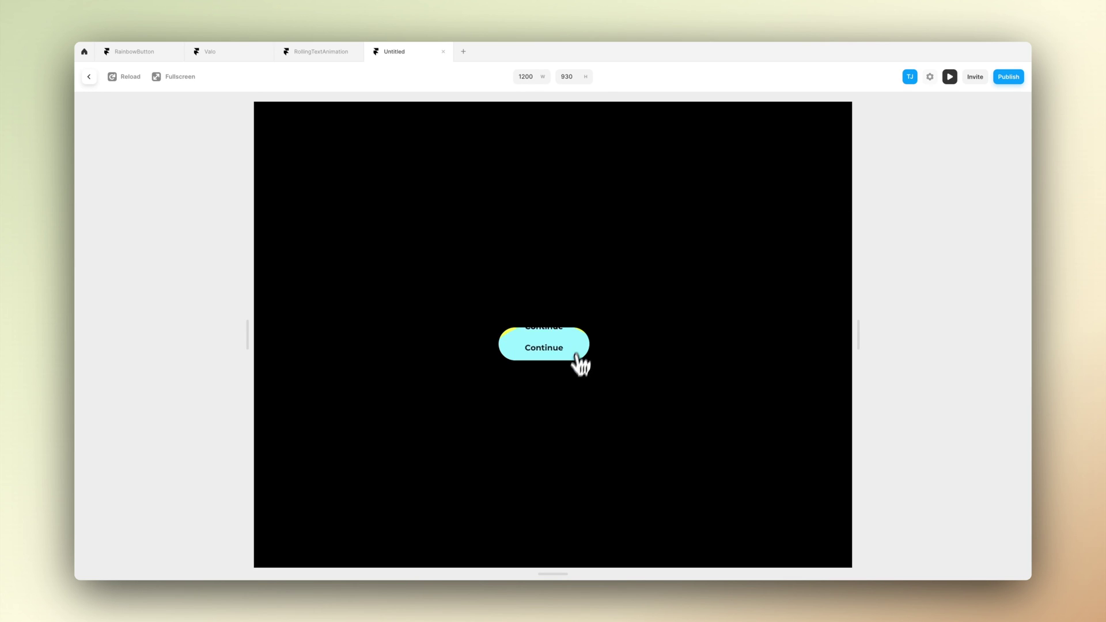
{"action": "left_click", "coordinate": [89, 77]}
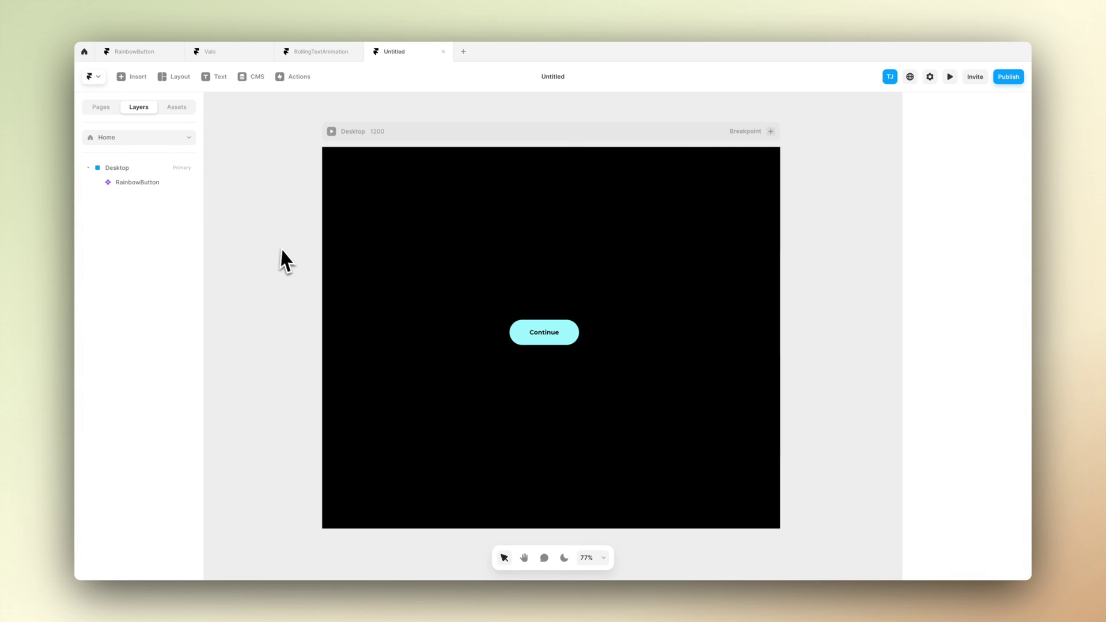
Add a Hover effect scaling the Continue button to 0.95 with a spring of stiffness 200
{"action": "left_click", "coordinate": [544, 339]}
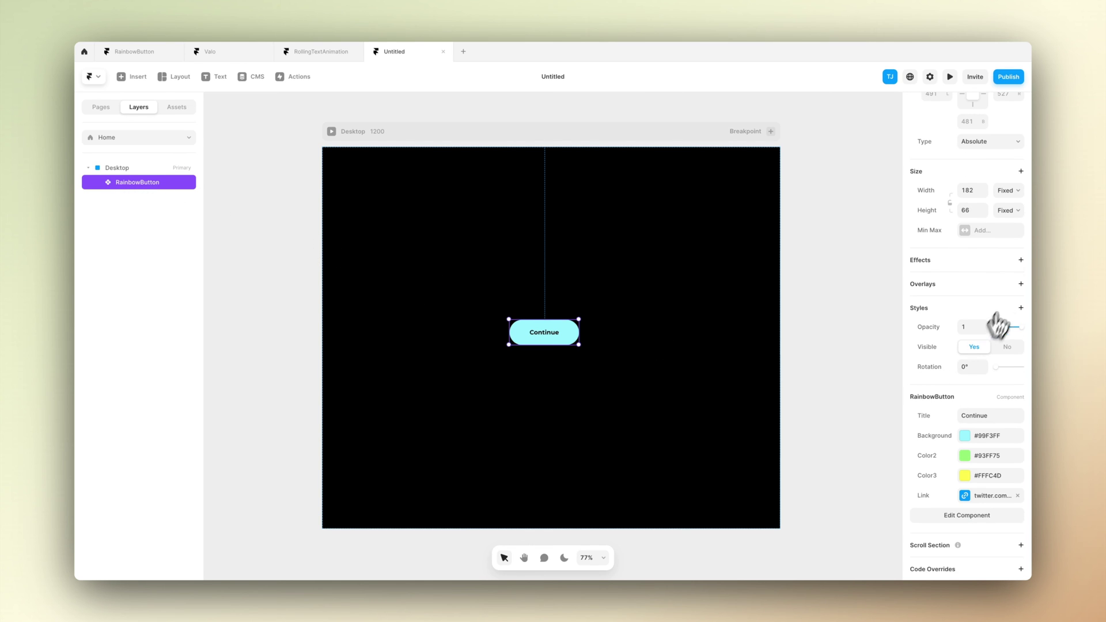
{"action": "left_click", "coordinate": [1021, 260]}
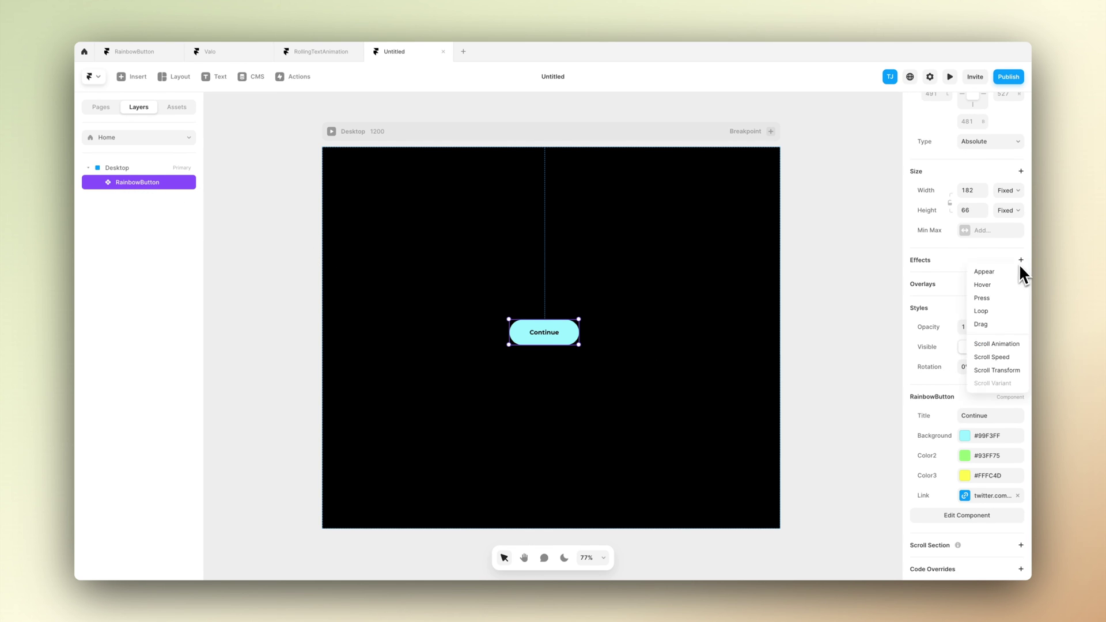
{"action": "left_click", "coordinate": [986, 286]}
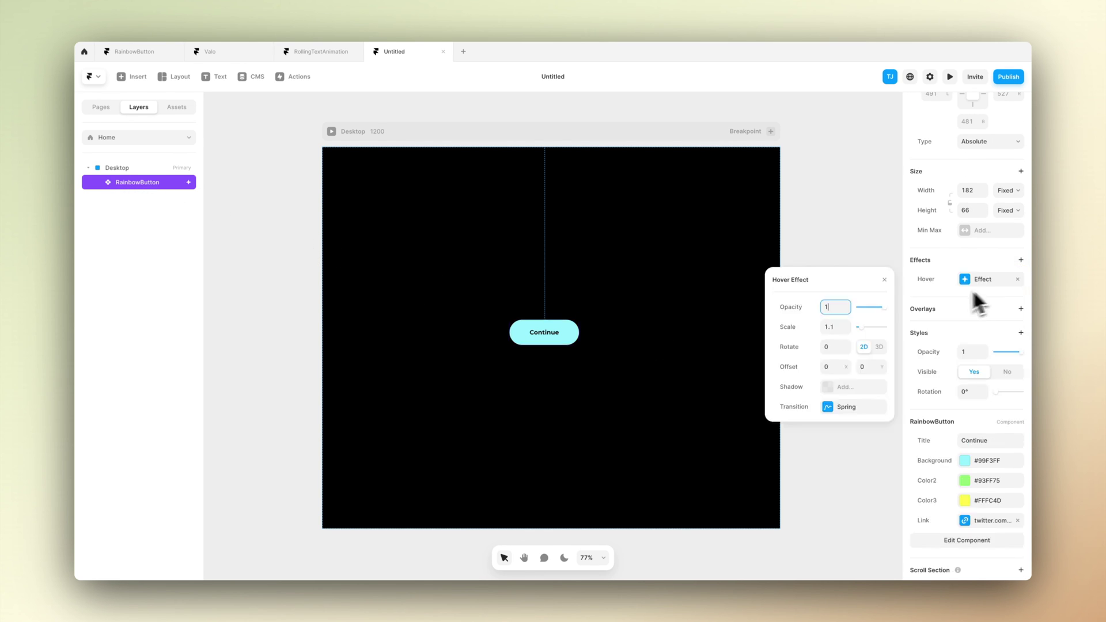
{"action": "left_click", "coordinate": [838, 328]}
{"action": "type", "text": "0.95"}
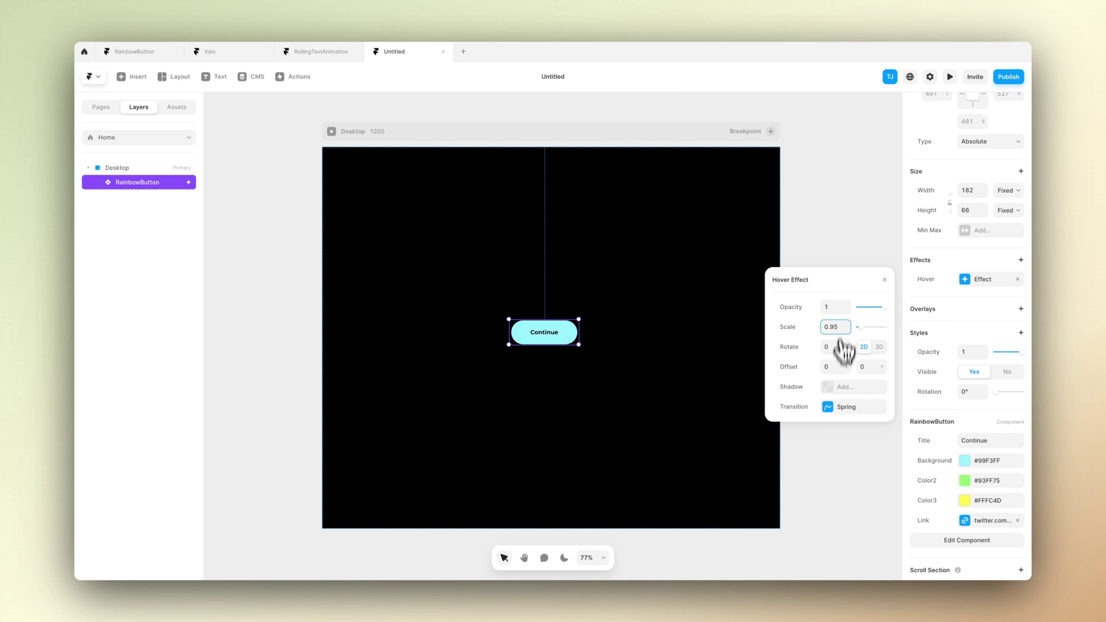
{"action": "left_click", "coordinate": [832, 408]}
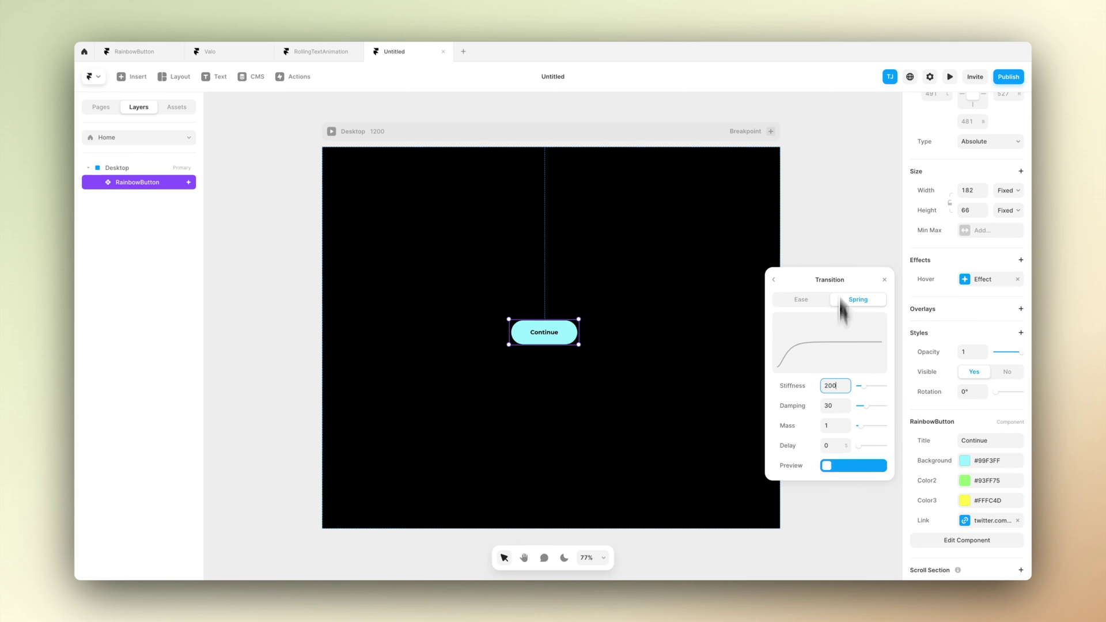
{"action": "left_click", "coordinate": [829, 207]}
Preview the scale-down hover, then switch to the RainbowButton project
{"action": "left_click", "coordinate": [937, 81]}
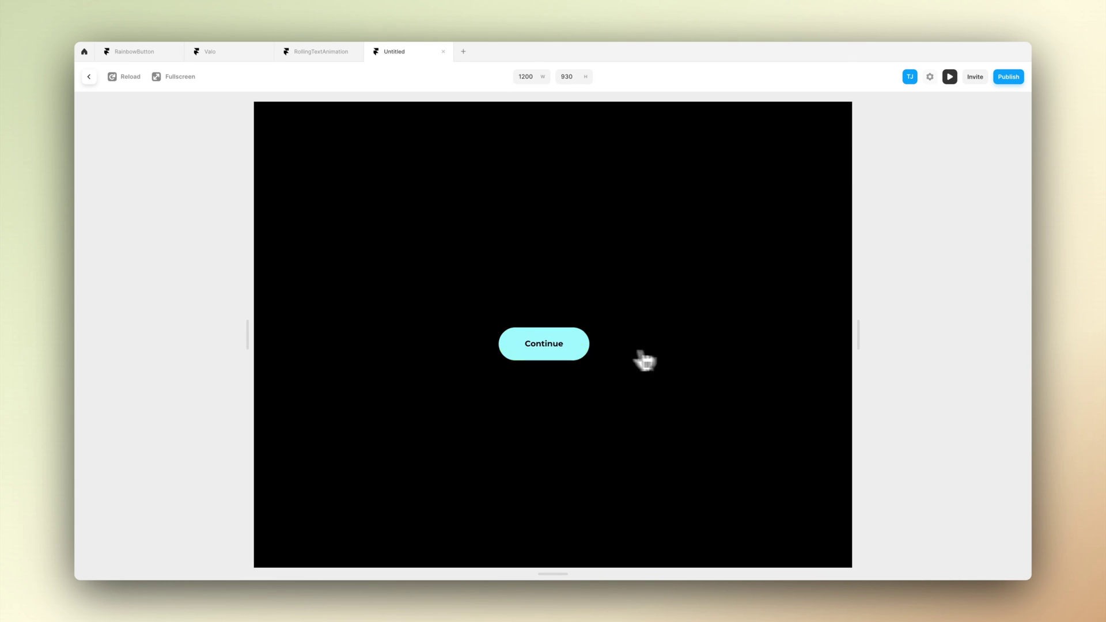
{"action": "left_click", "coordinate": [89, 77]}
{"action": "left_click", "coordinate": [134, 52]}
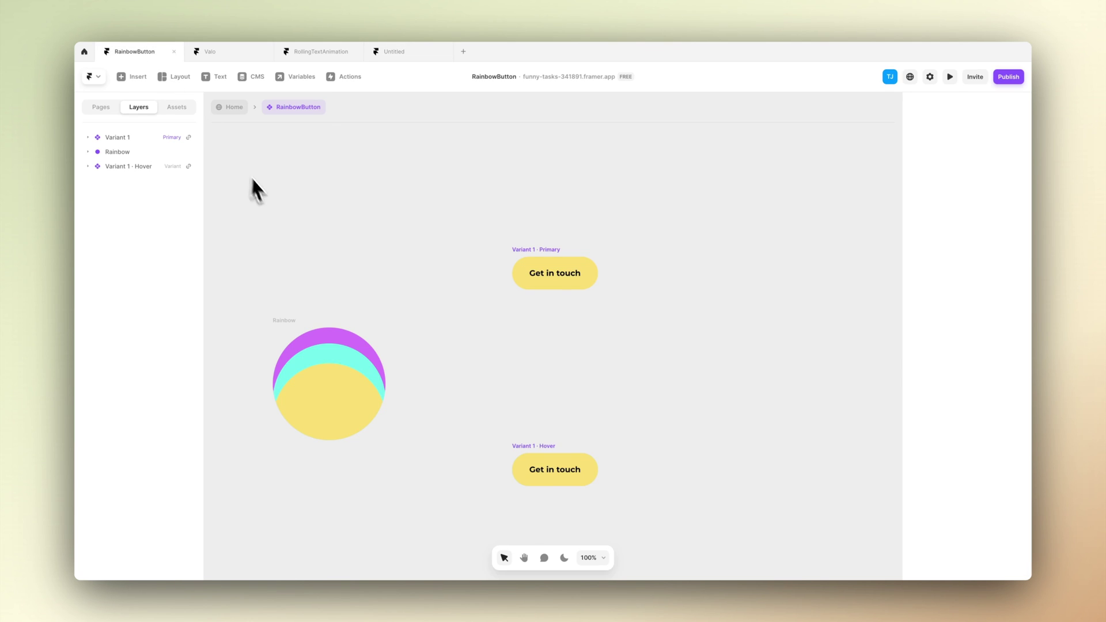
Preview the RainbowButton project's Home page
{"action": "key", "text": "Escape"}
{"action": "left_click", "coordinate": [245, 203]}
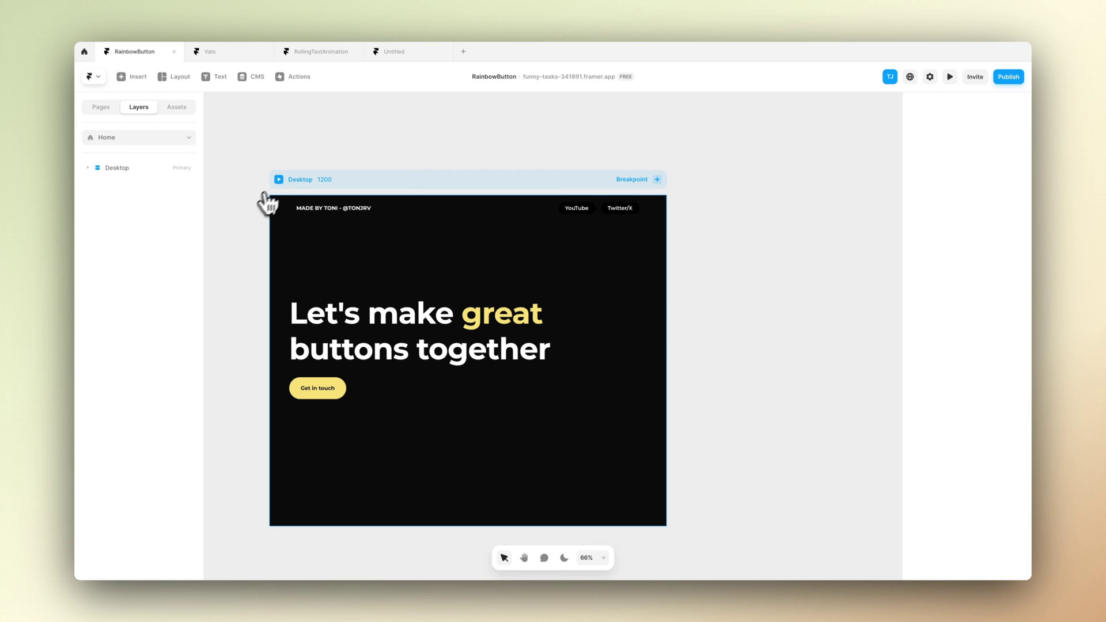
{"action": "left_click", "coordinate": [279, 180]}
{"action": "key", "text": "super+p"}
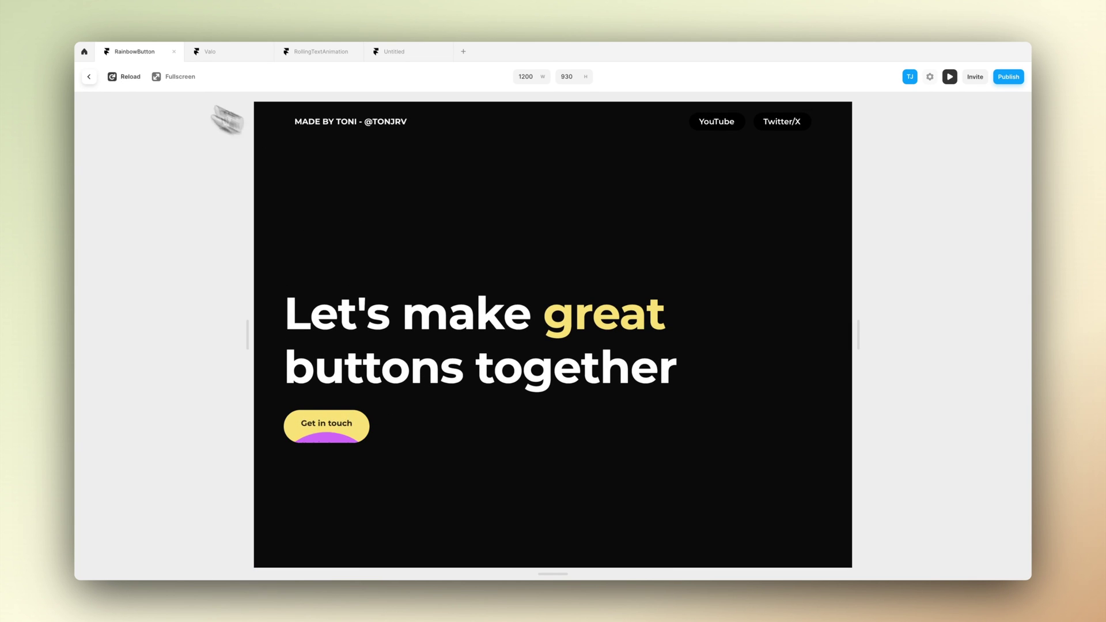
{"action": "left_click", "coordinate": [90, 78]}
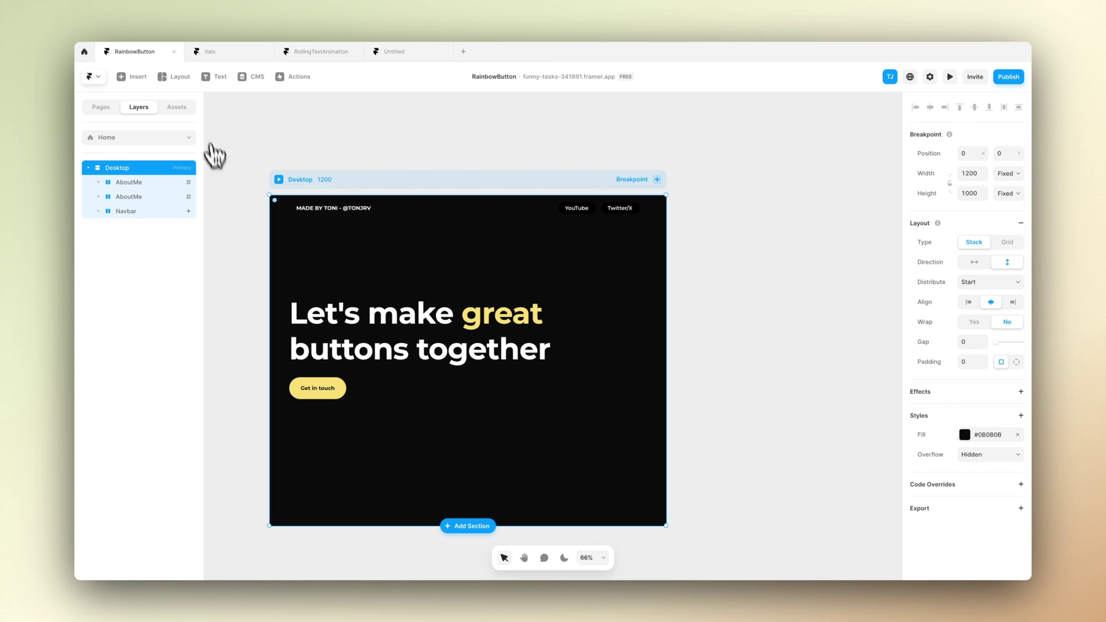
Open and preview the green /home-1 page, inspecting its Get in touch button
{"action": "left_click", "coordinate": [107, 109]}
{"action": "left_click", "coordinate": [123, 173]}
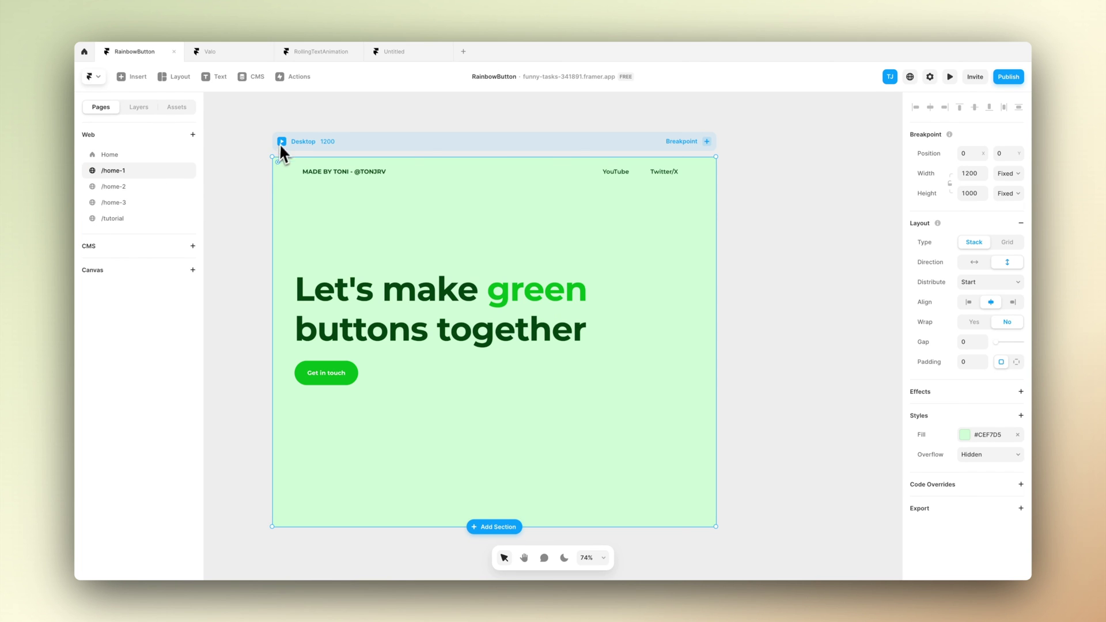
{"action": "left_click", "coordinate": [282, 141]}
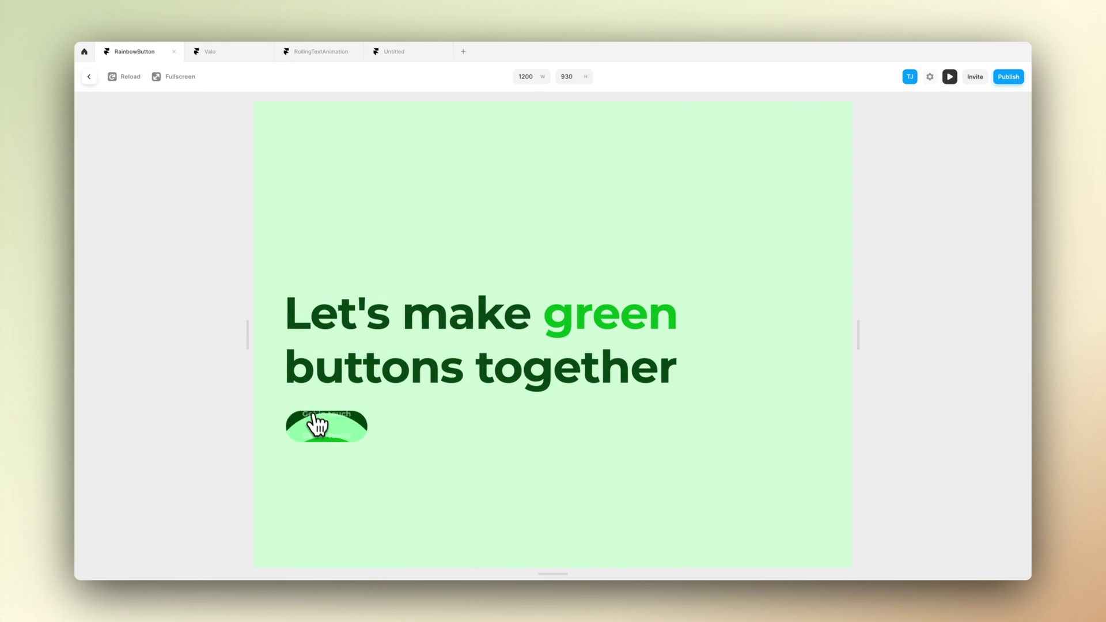
{"action": "left_click", "coordinate": [89, 77]}
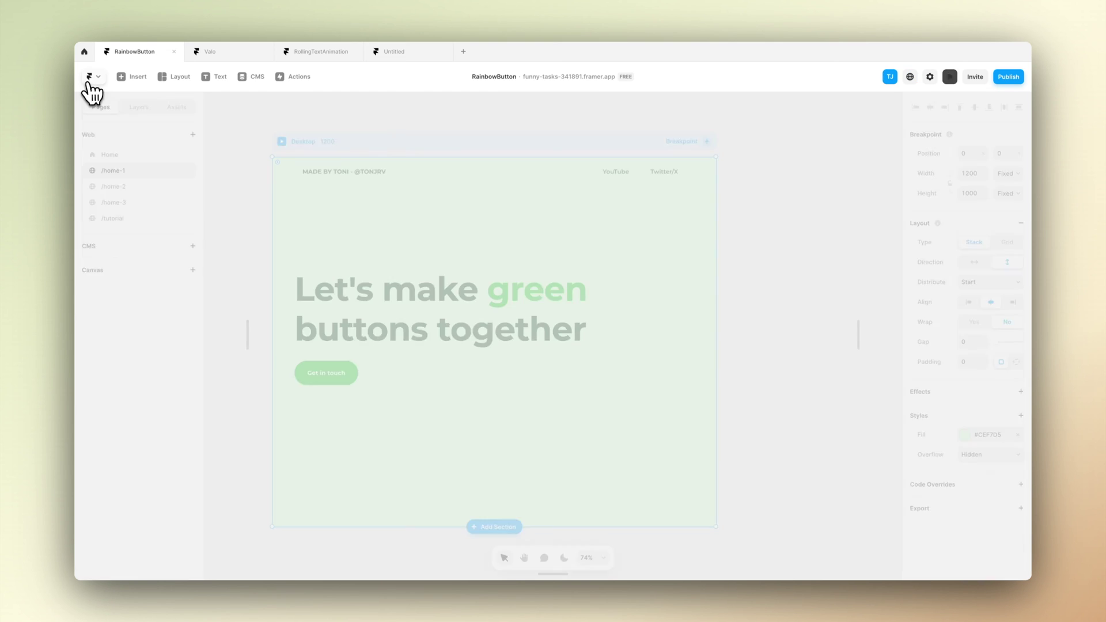
{"action": "left_click", "coordinate": [346, 376]}
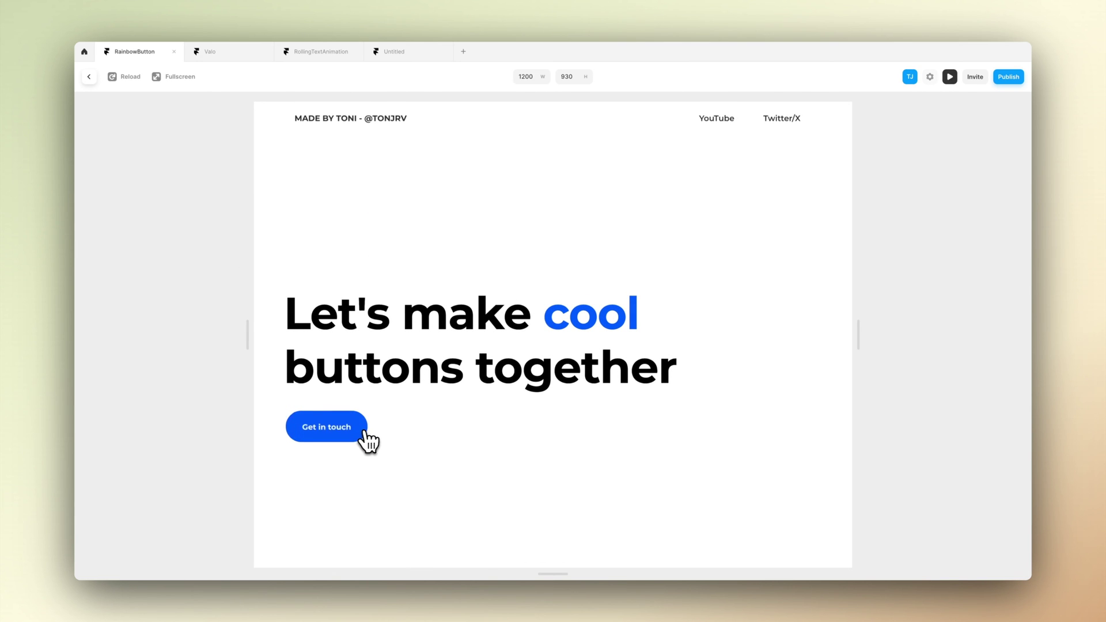
{"action": "left_click", "coordinate": [89, 78]}
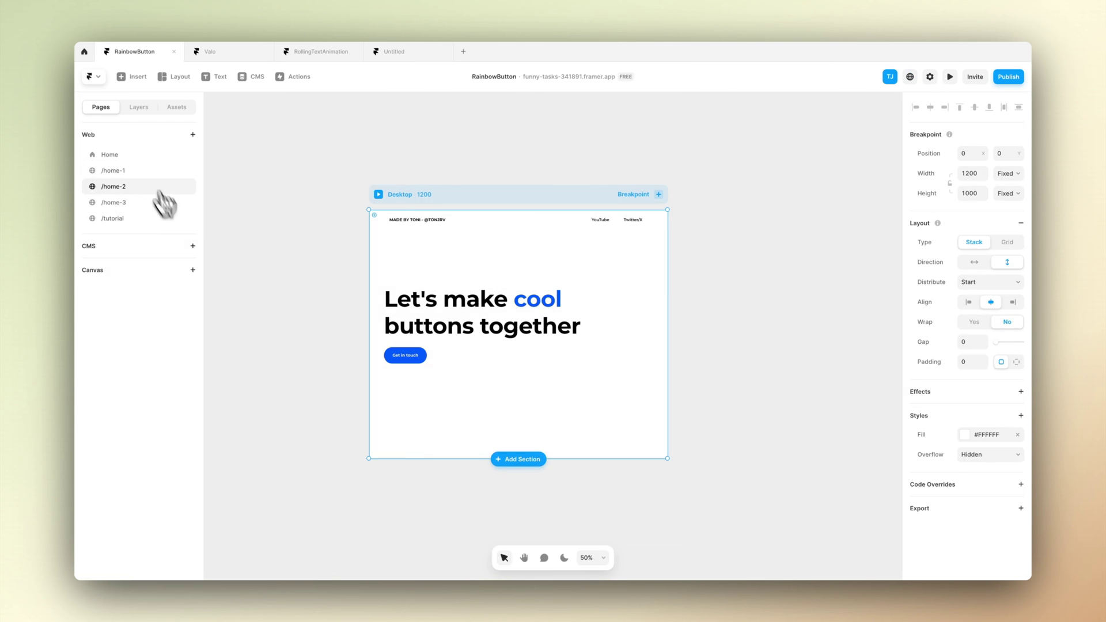
Preview the pink /home-3 page, then return to the Home page
{"action": "left_click", "coordinate": [403, 357]}
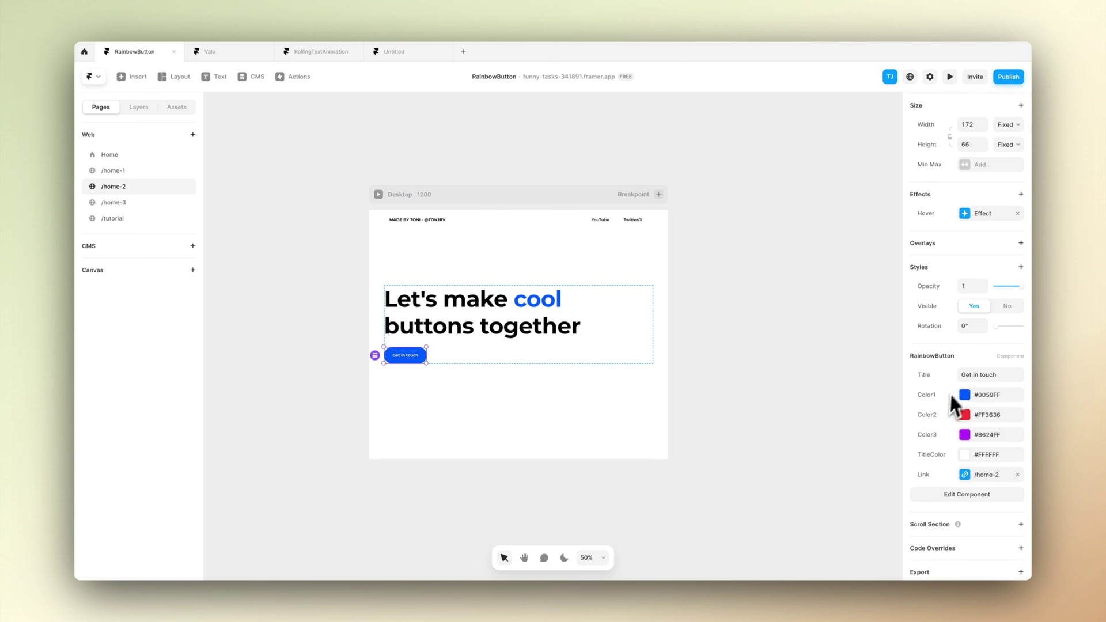
{"action": "left_click", "coordinate": [148, 203]}
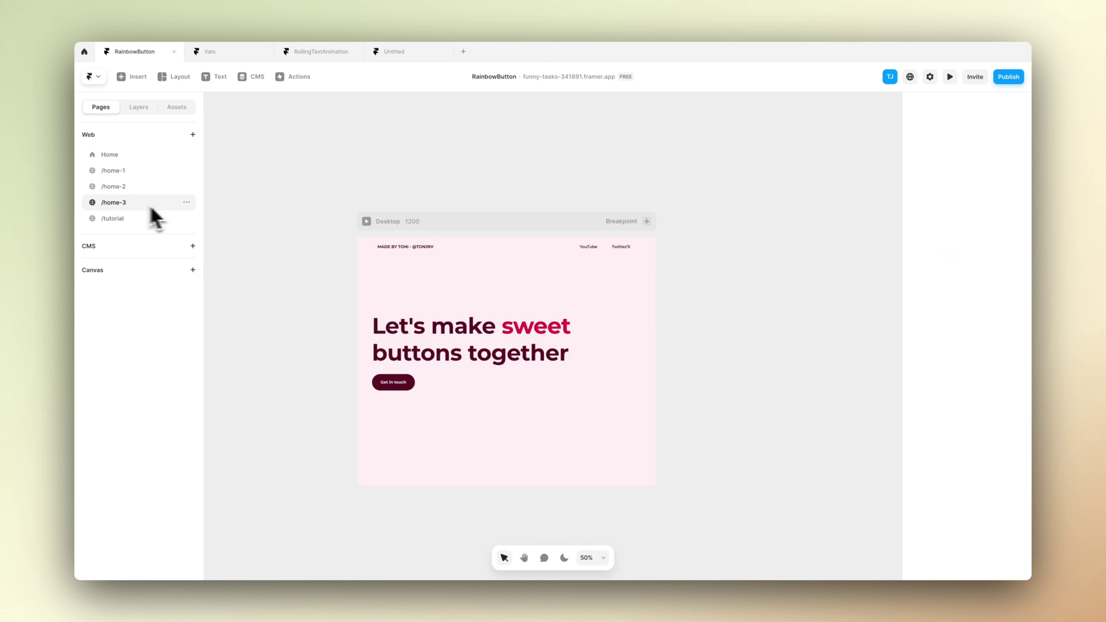
{"action": "left_click", "coordinate": [367, 221]}
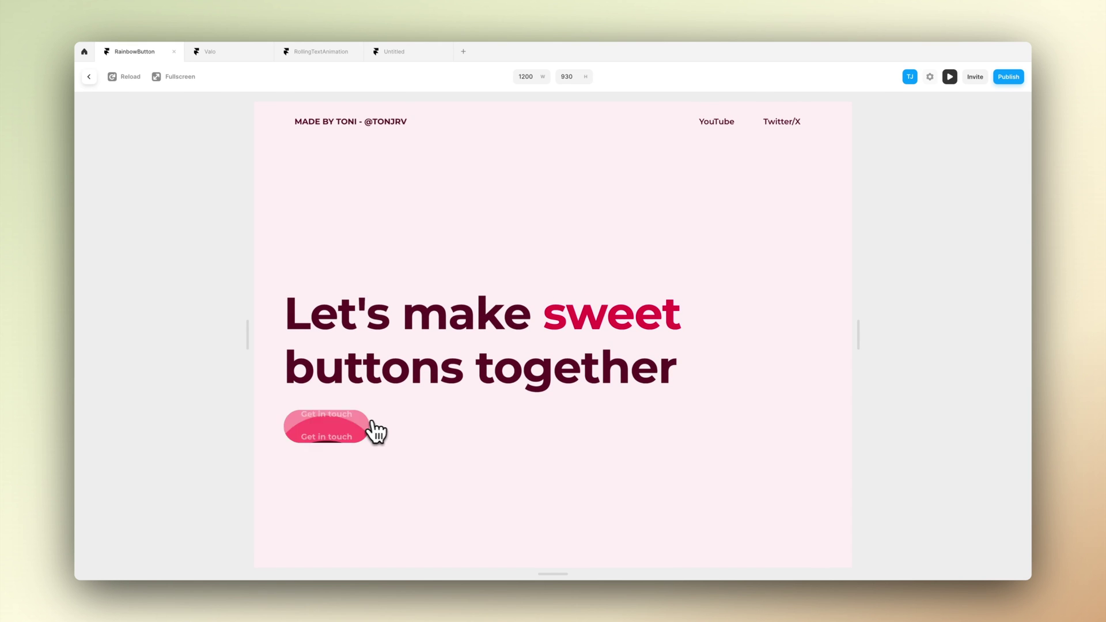
{"action": "left_click", "coordinate": [89, 77]}
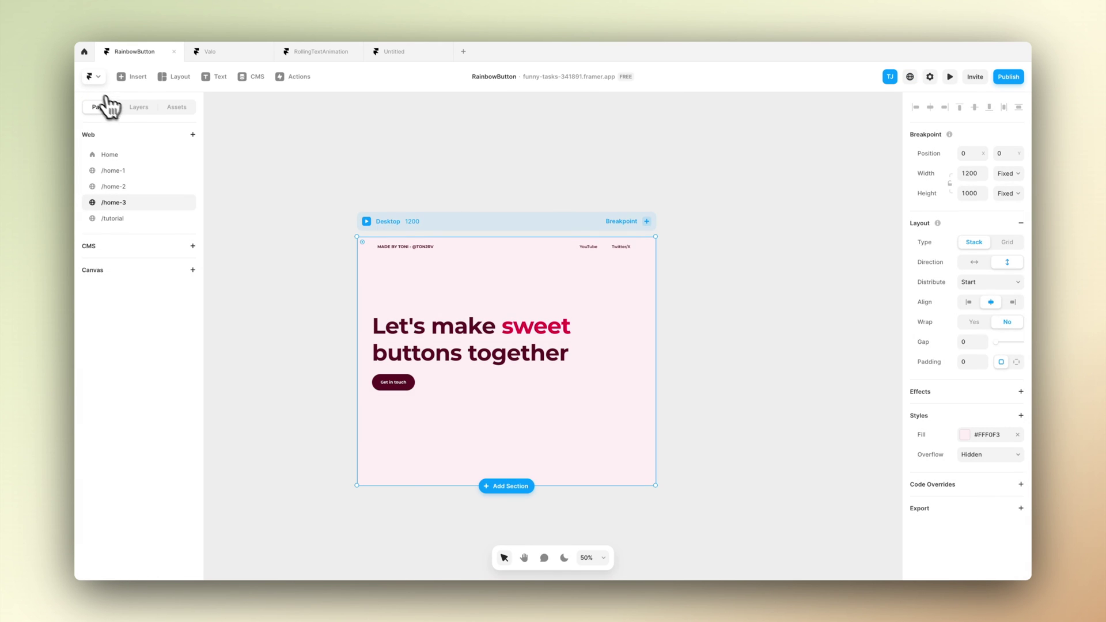
{"action": "left_click", "coordinate": [138, 154]}
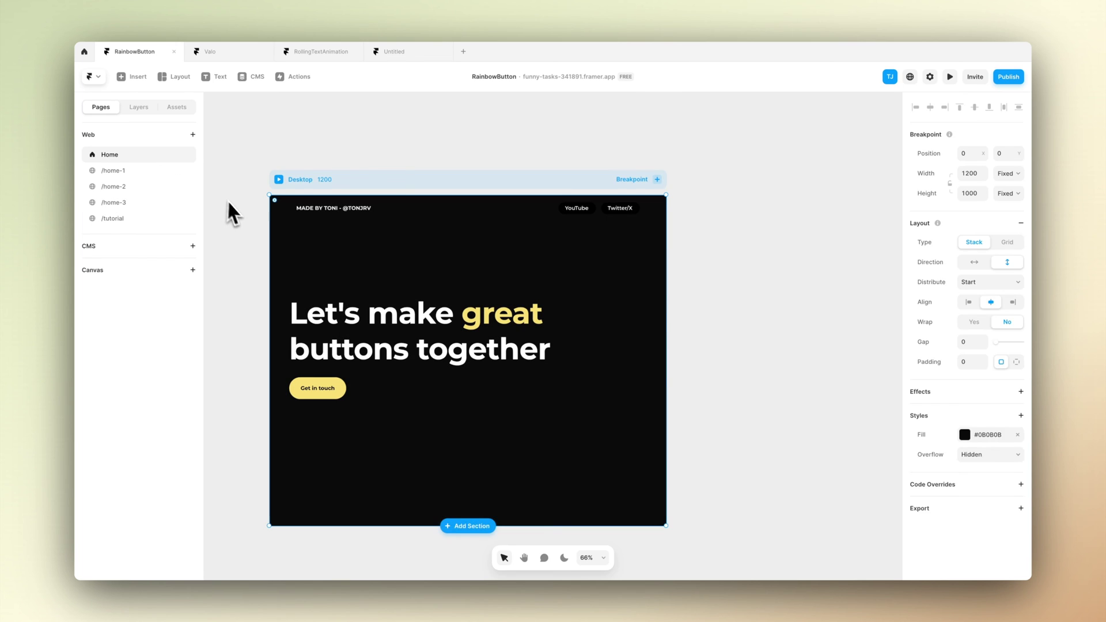